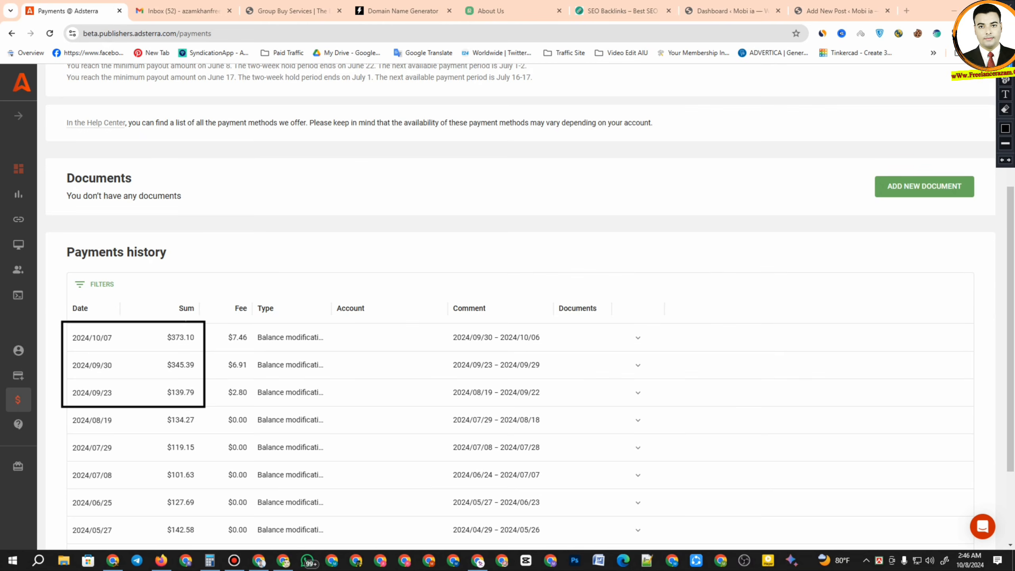
Mark the dates and sums of the three latest entries in the payments history and open the Adsterra statistics.
drag(55, 320, 207, 409)
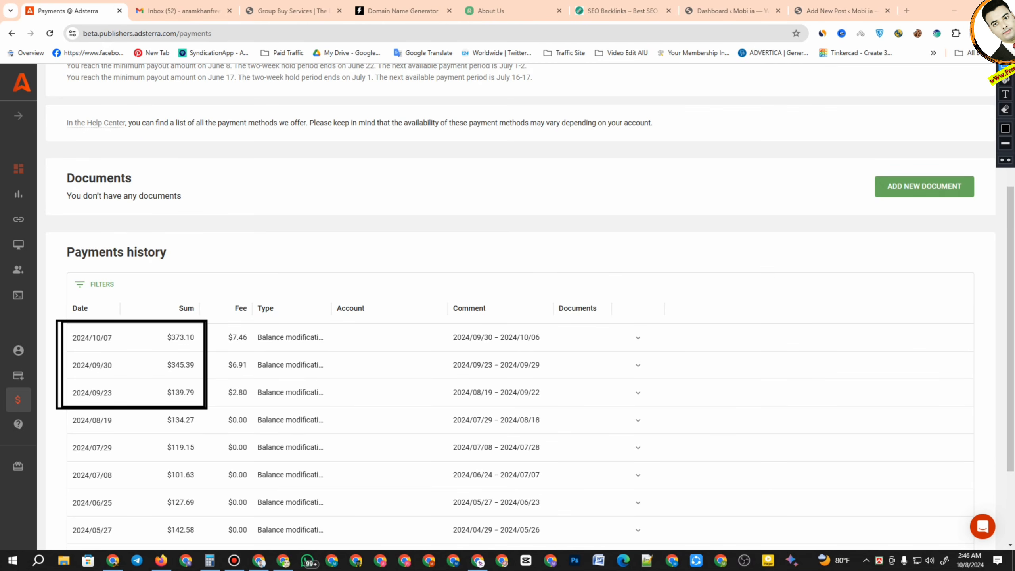
key(Escape)
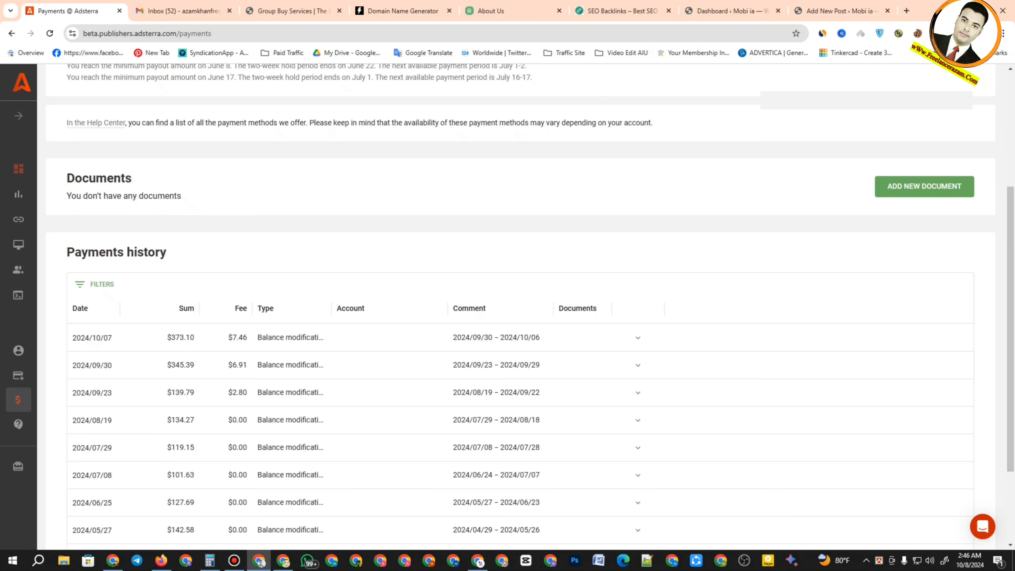
click(18, 194)
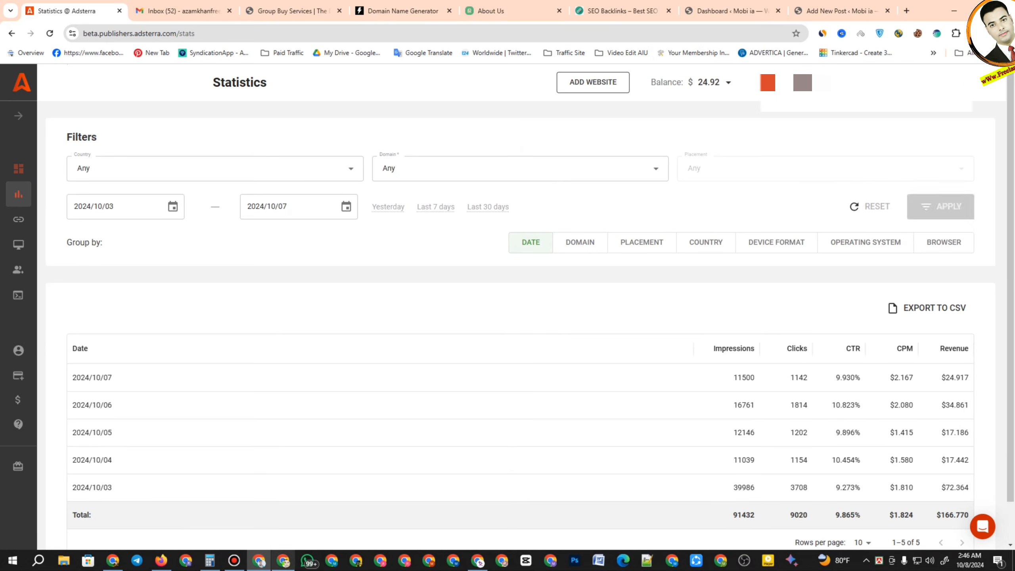
Switch to the other Chrome profile's Adsterra account and reload its daily statistics.
click(478, 561)
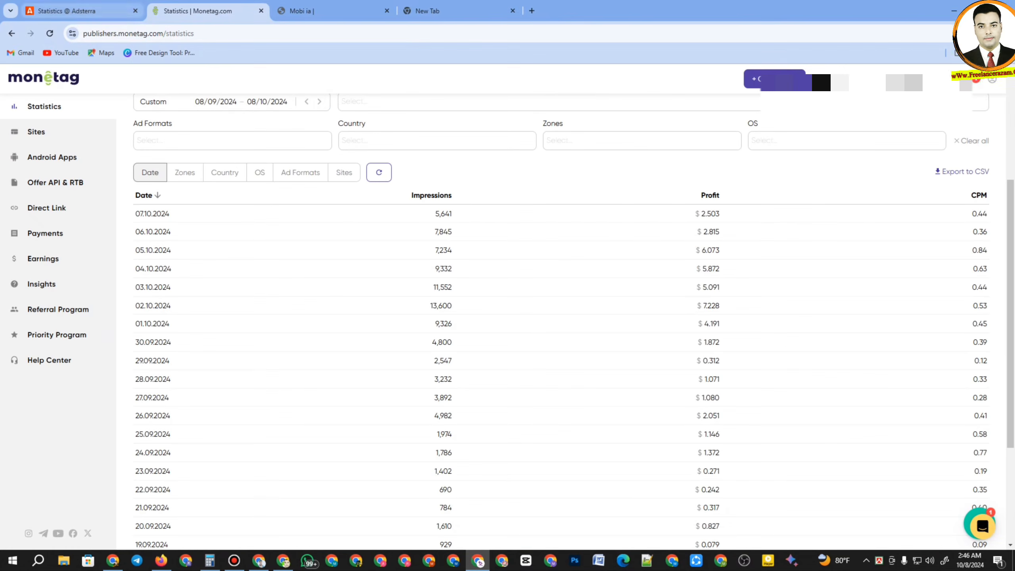
click(82, 11)
click(19, 194)
click(50, 34)
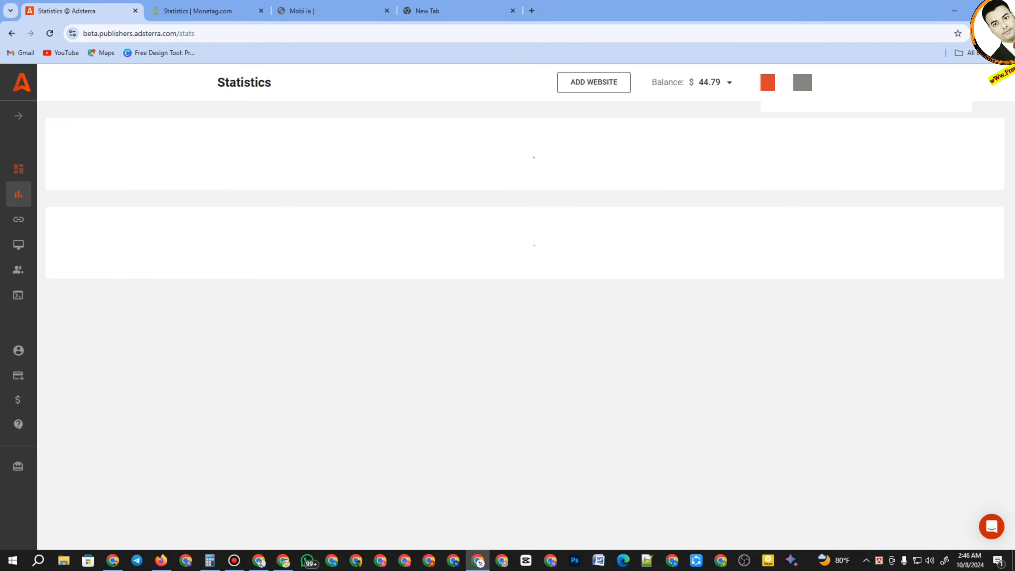
scroll(519, 320, down, 1)
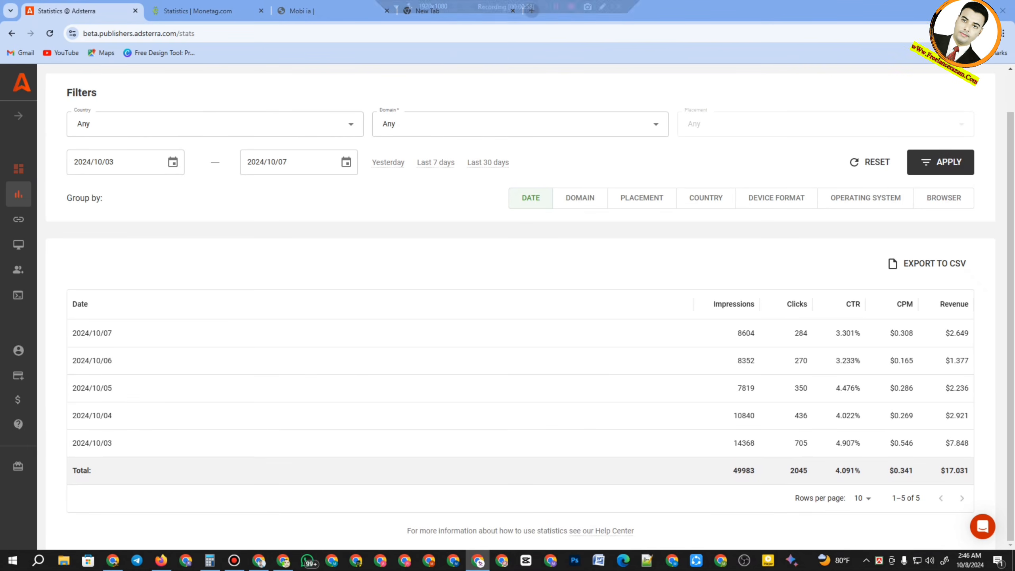
Mark the 2024/10/07 impressions, clicks and revenue plus the whole CPM column, and clear the markings.
mouse_move(695, 311)
mouse_down()
mouse_move(763, 344)
mouse_move(820, 342)
mouse_up()
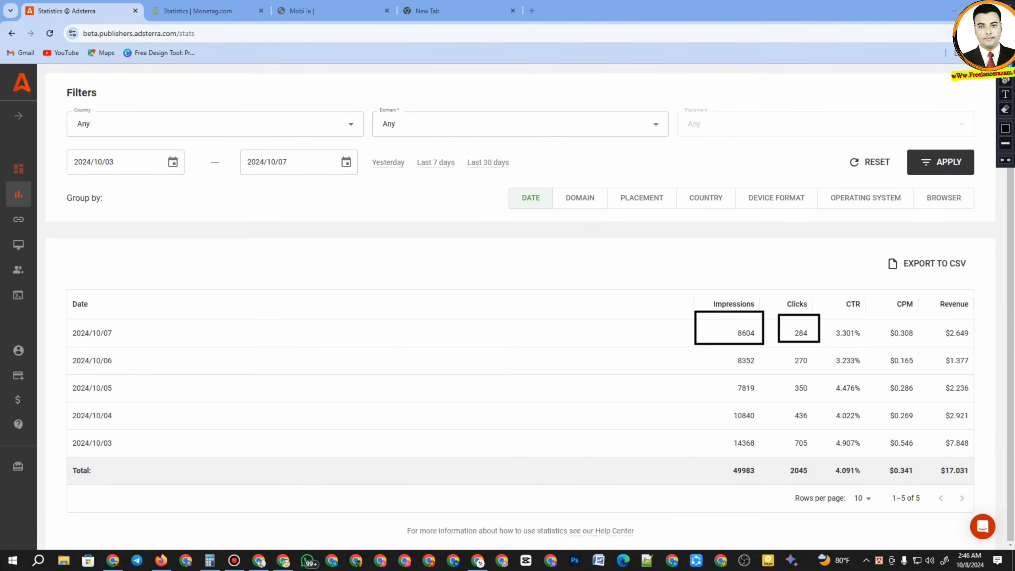
drag(933, 301, 979, 346)
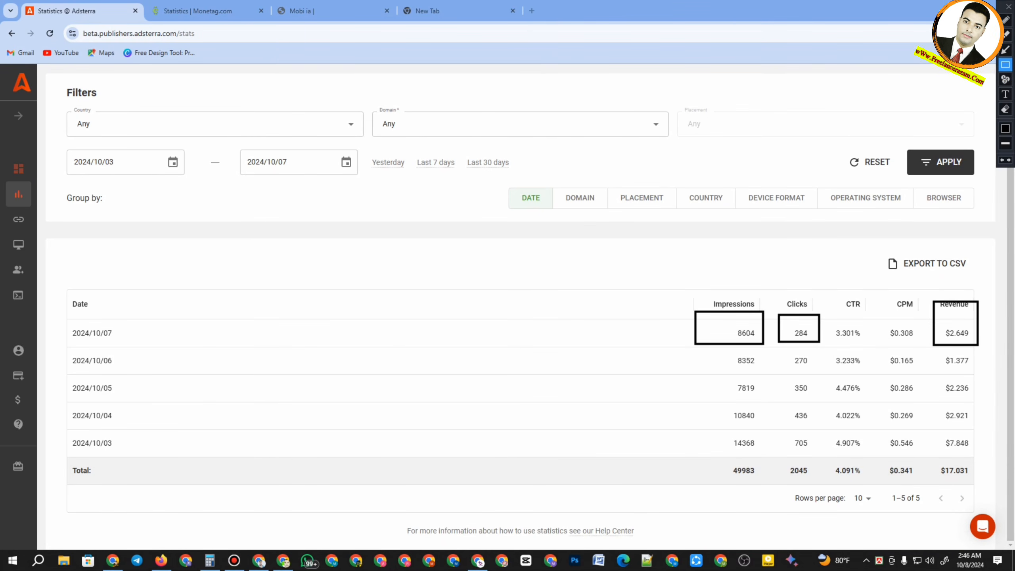
mouse_move(884, 293)
mouse_down()
mouse_move(917, 362)
mouse_move(935, 476)
mouse_up()
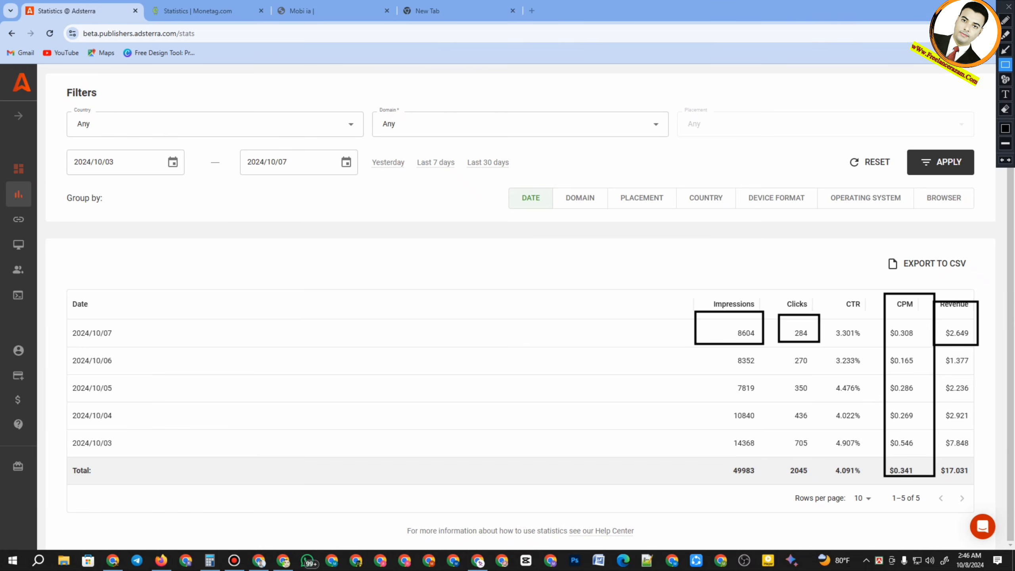
key(Escape)
Reload the Monetag statistics and temporarily mark the daily Impressions, Profit and CPM columns.
click(196, 11)
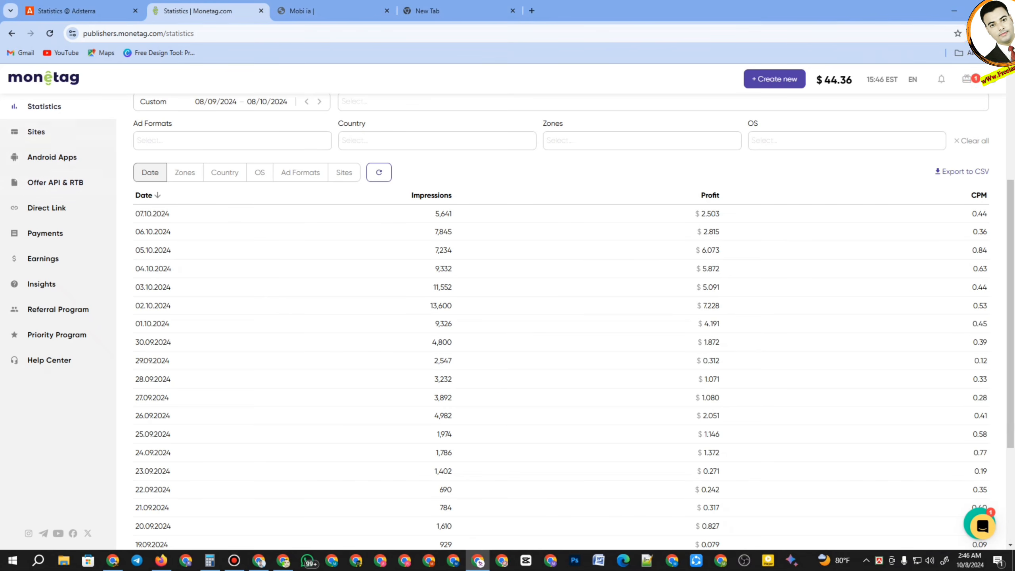
click(50, 34)
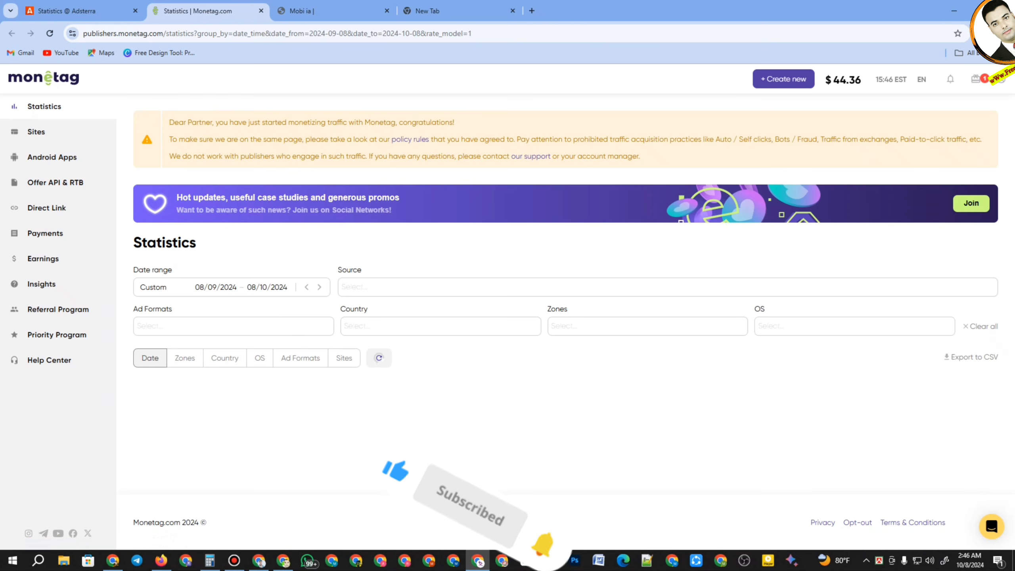
scroll(559, 320, down, 4)
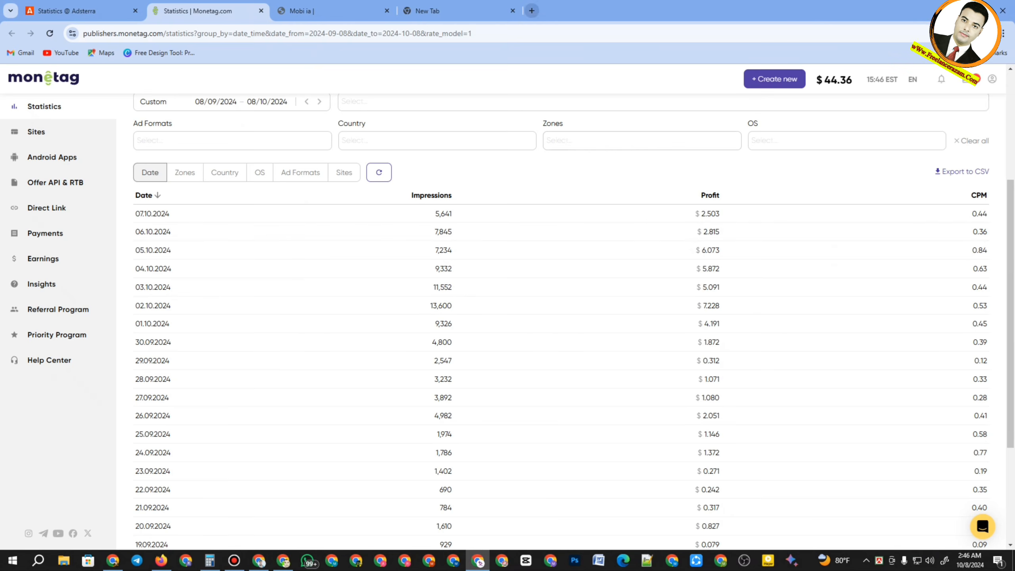
mouse_move(535, 4)
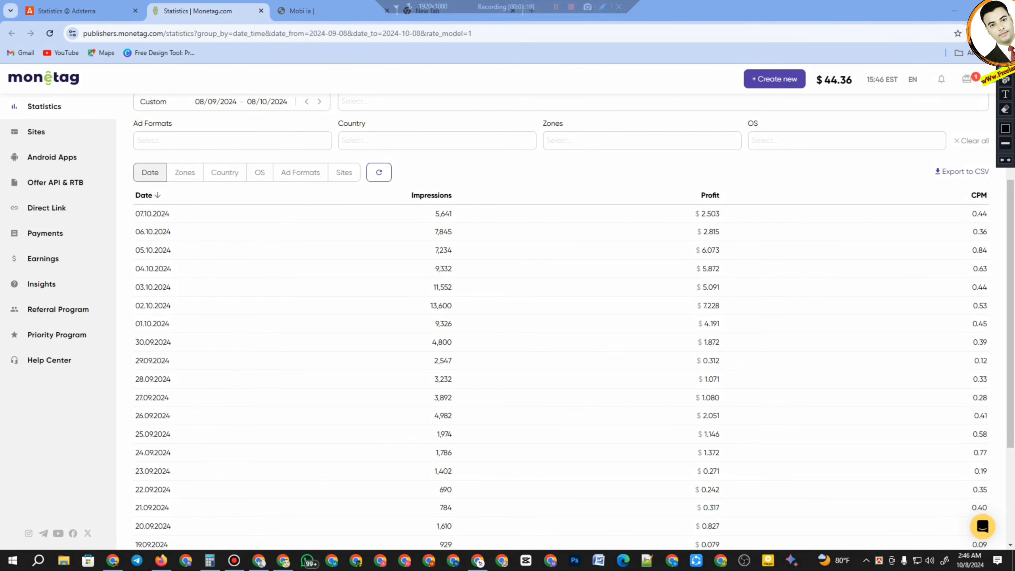
mouse_move(401, 184)
mouse_down()
mouse_move(623, 351)
mouse_move(994, 436)
mouse_move(1007, 534)
mouse_up()
drag(956, 182, 1007, 494)
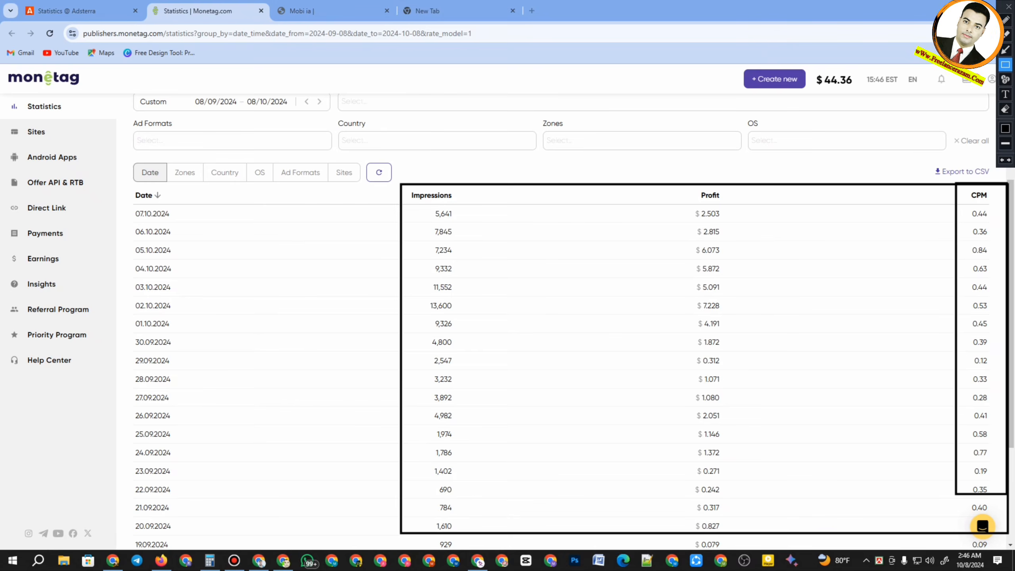
key(Escape)
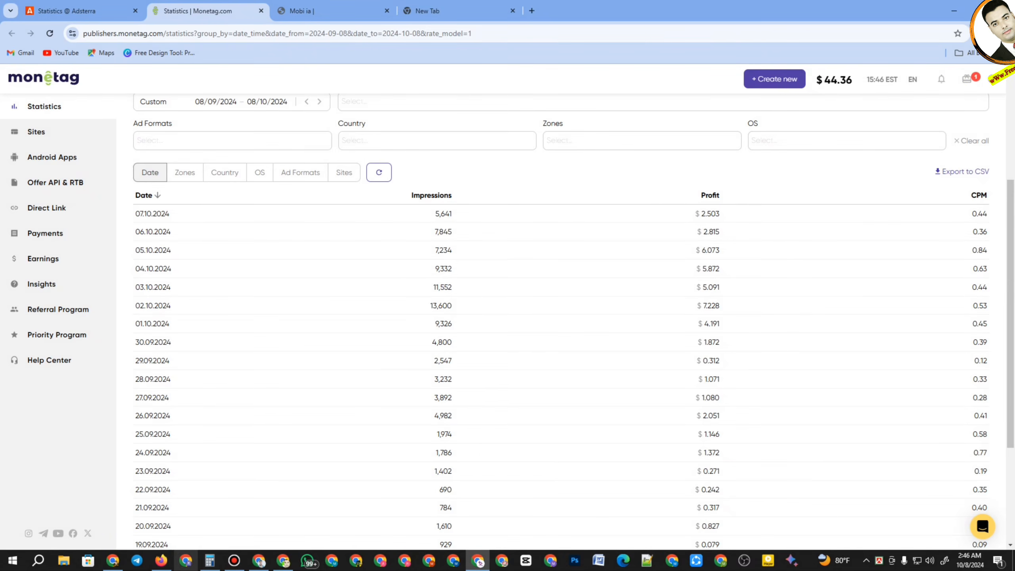
Switch to the Monetag account in Firefox and temporarily mark its Impressions, Profit and CPM columns.
click(161, 560)
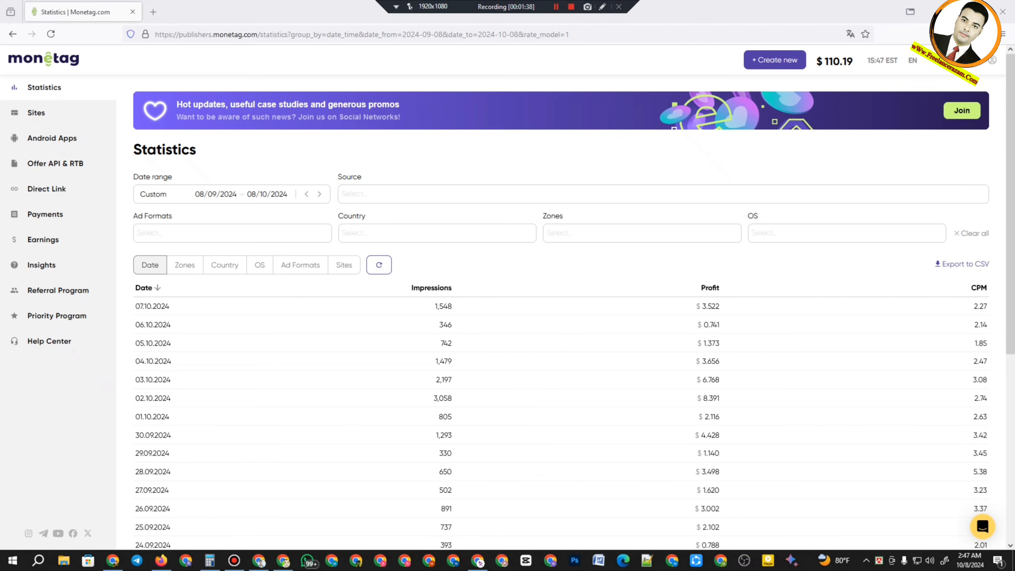
click(603, 7)
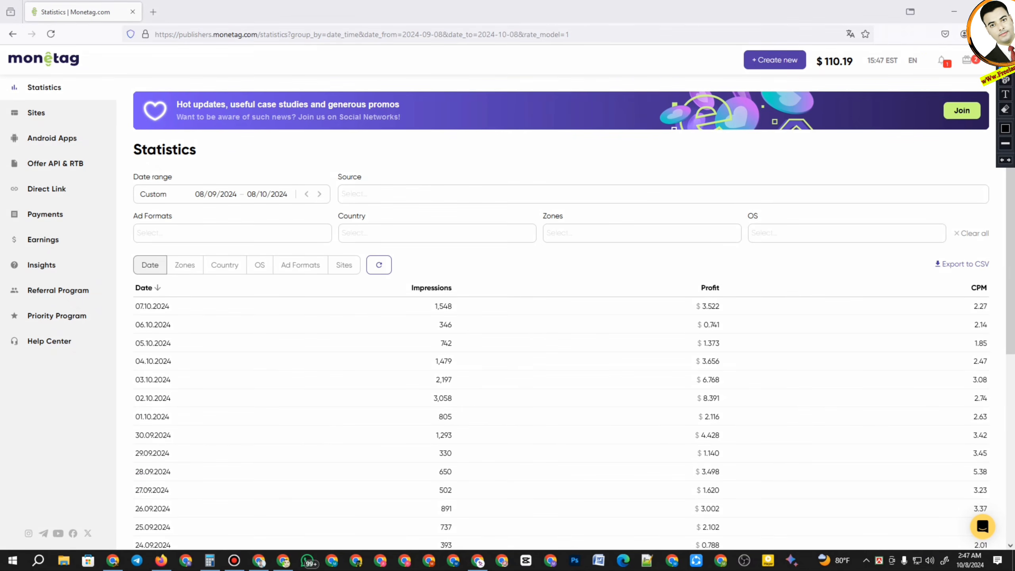
mouse_move(388, 273)
mouse_down()
mouse_move(486, 334)
mouse_move(691, 544)
mouse_move(1000, 544)
mouse_up()
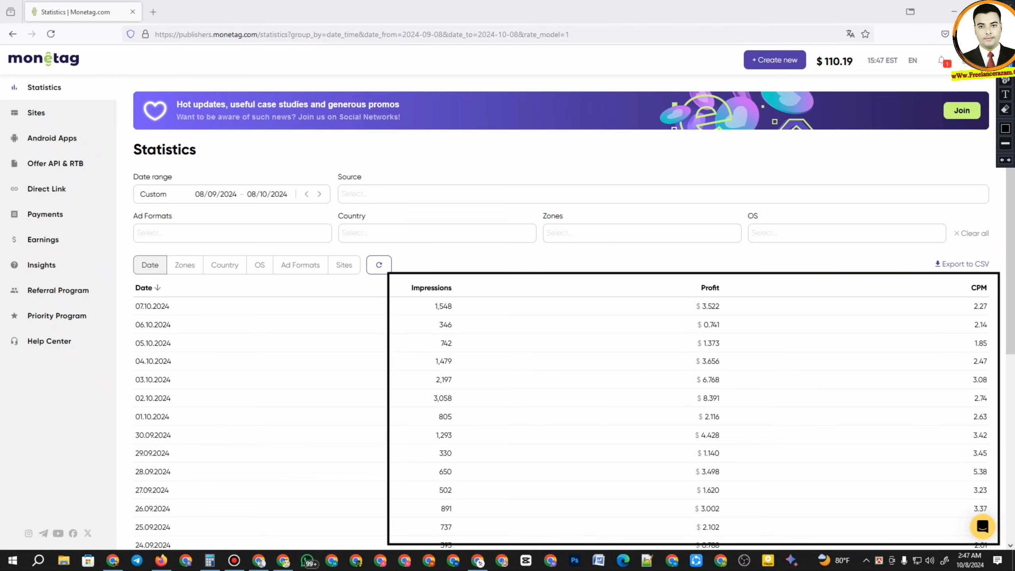
mouse_move(653, 267)
mouse_down()
mouse_move(782, 494)
mouse_move(1006, 521)
mouse_up()
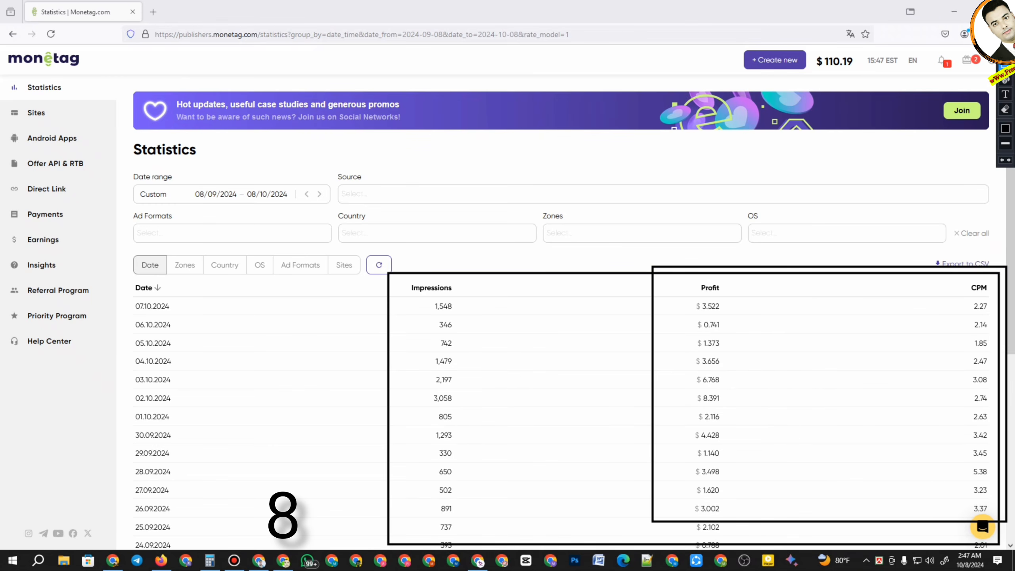
key(Escape)
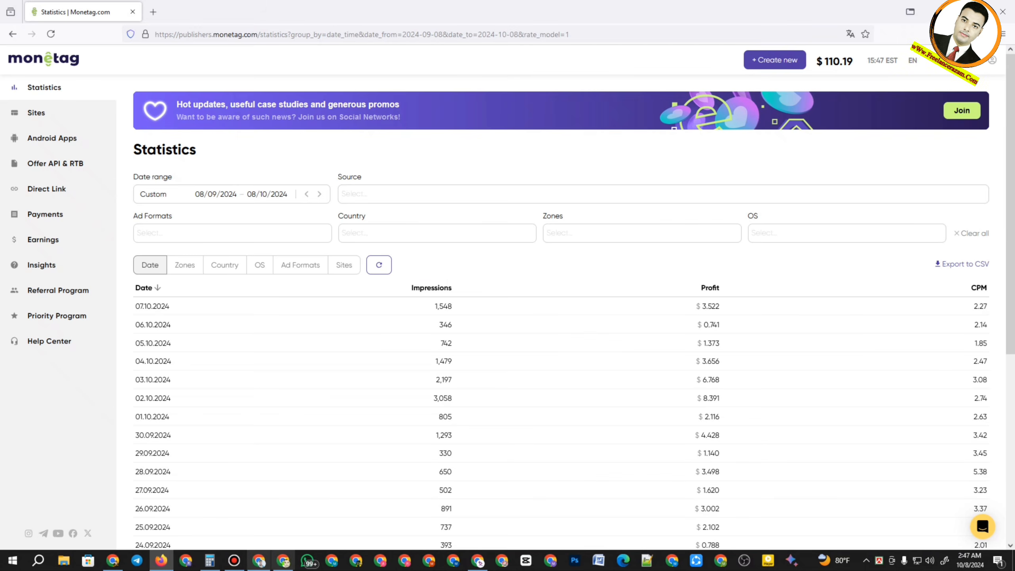
Return to the first Adsterra account in Chrome and review its daily statistics from 2024/10/03 to 2024/10/07.
click(259, 560)
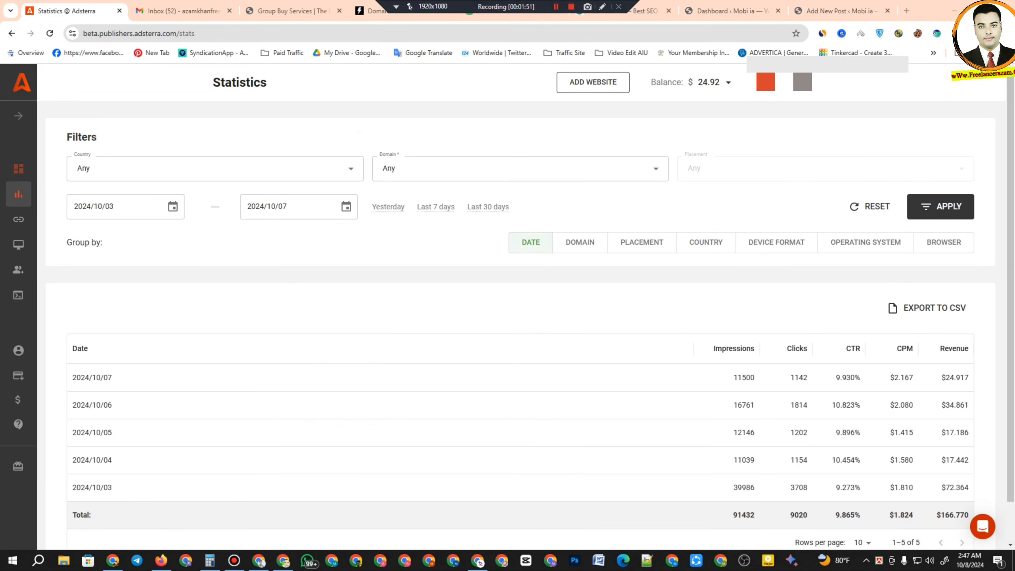
scroll(519, 320, down, 1)
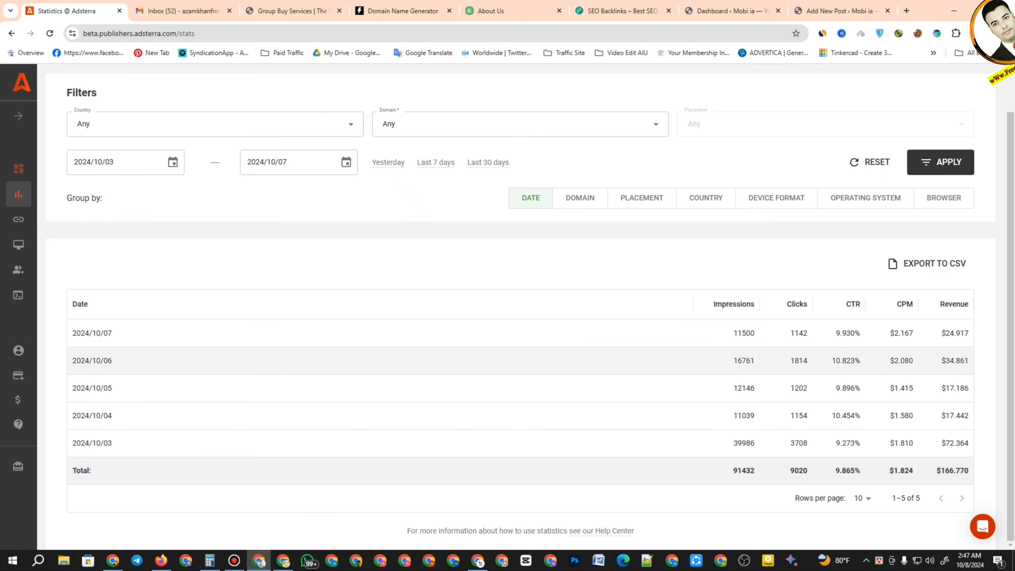
click(283, 560)
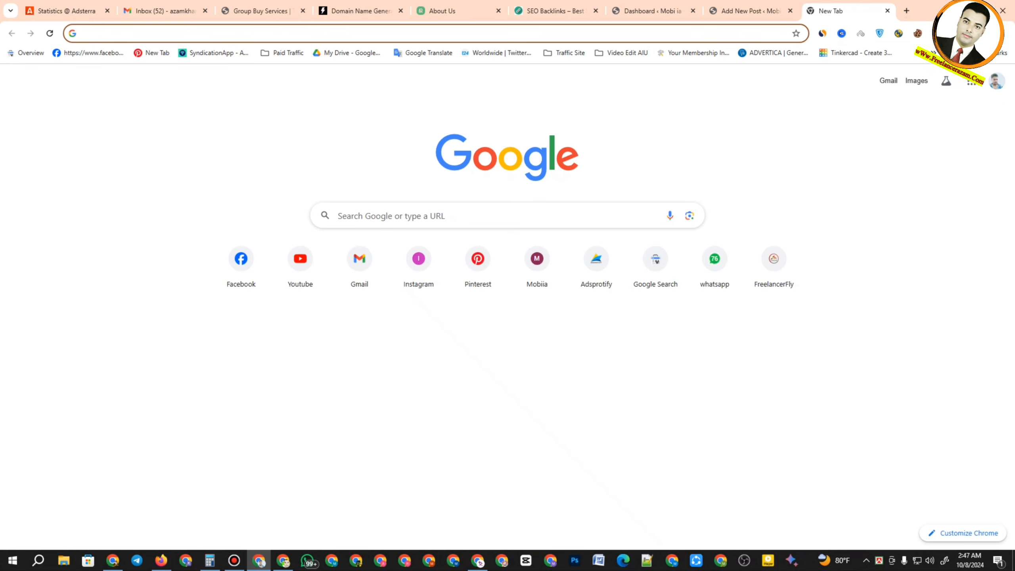
Search for google docs in a new tab and create a blank Google Docs document.
text(goo)
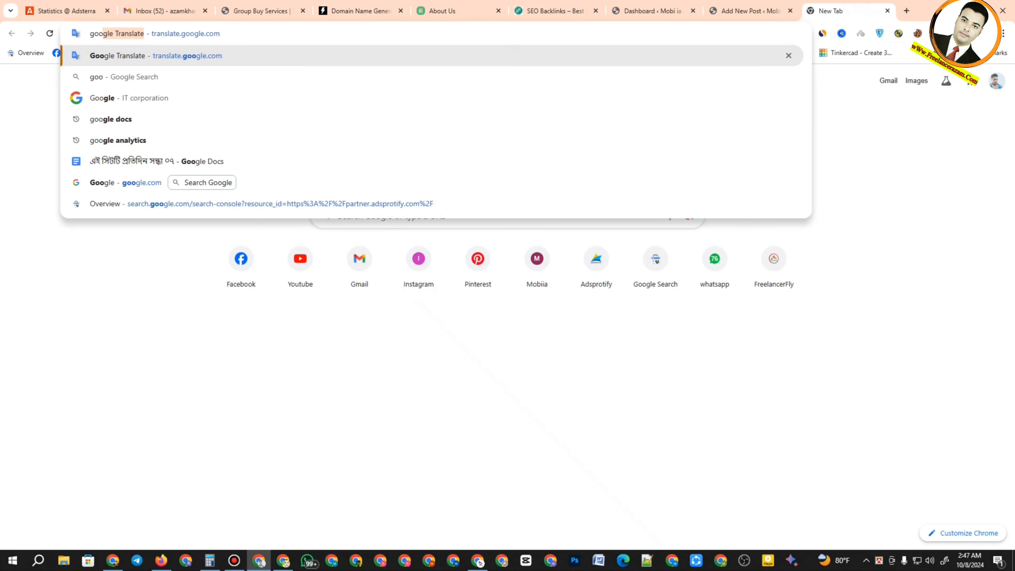
click(116, 119)
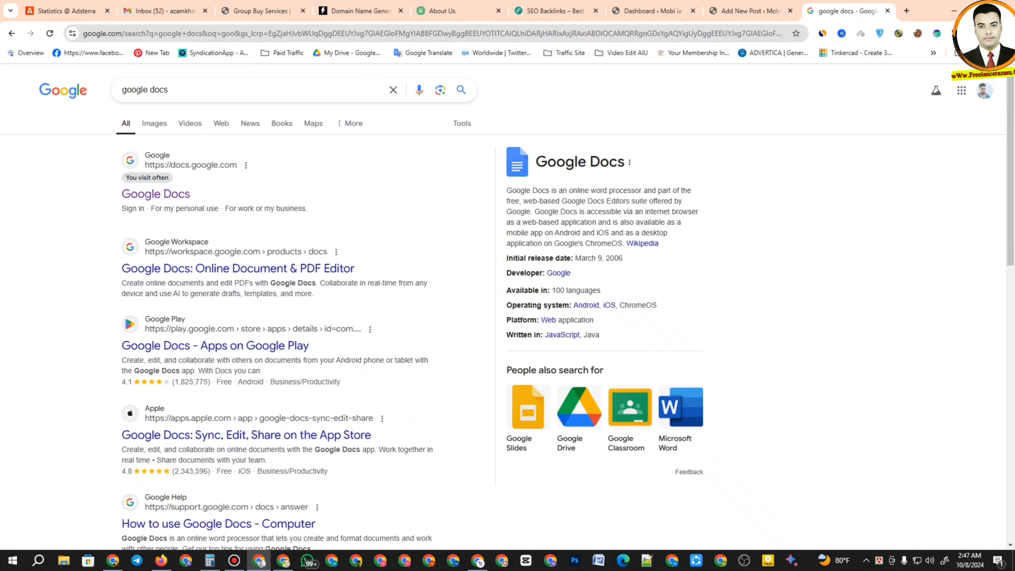
click(155, 194)
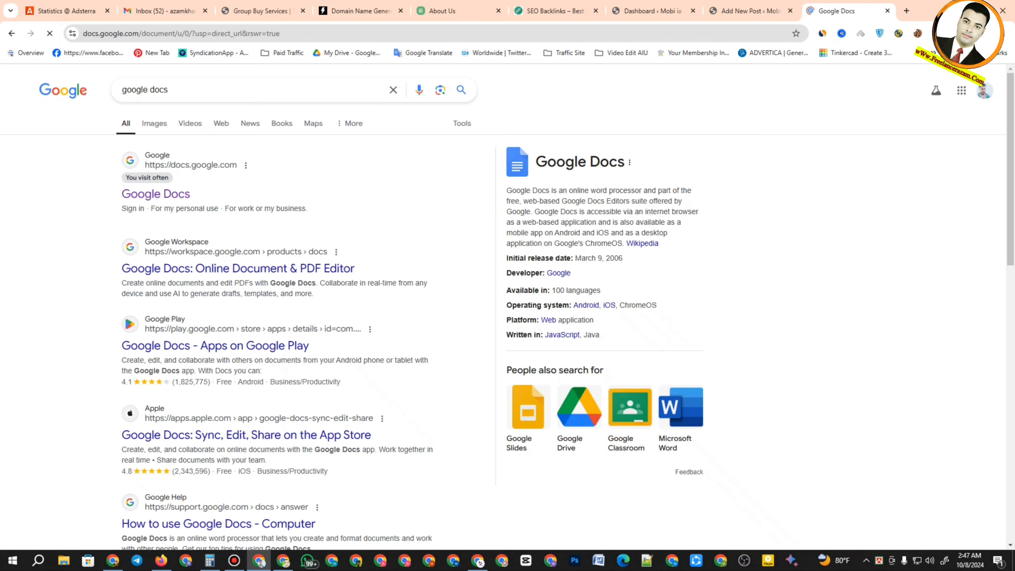
click(241, 179)
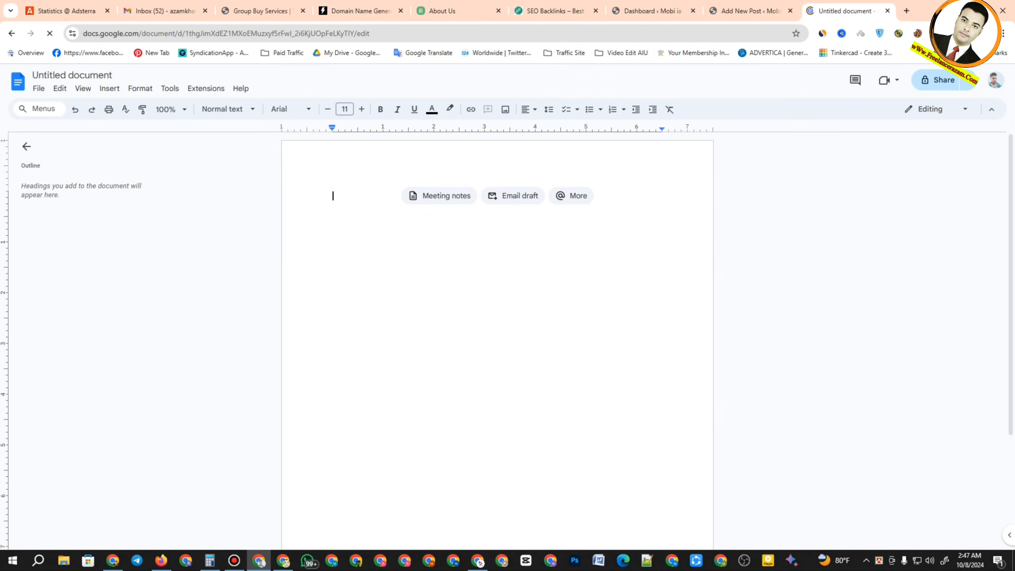
Dictate a Bengali passage by voice into Google Translate for English translation and select all the Bengali text.
key(ctrl+t)
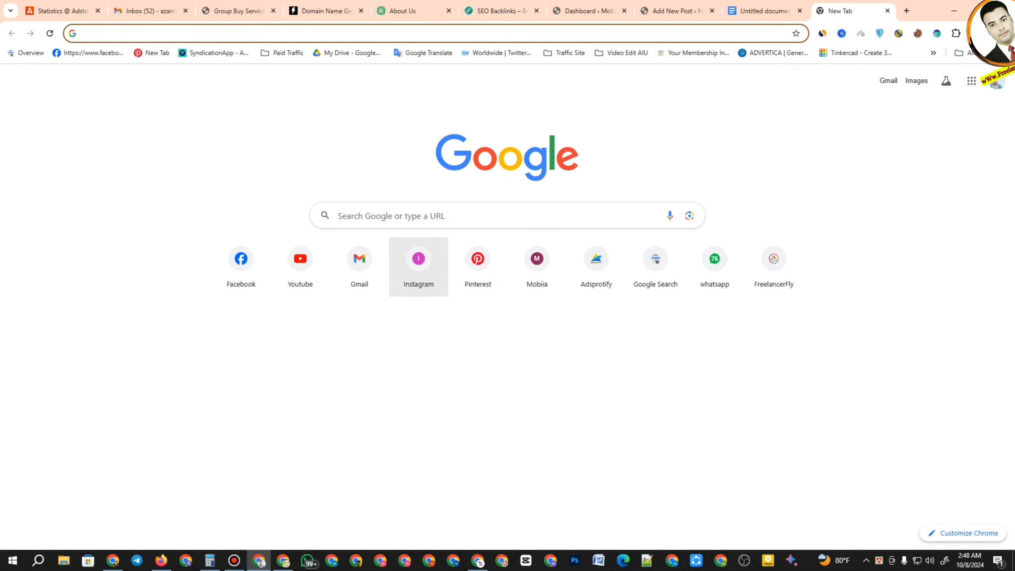
click(424, 52)
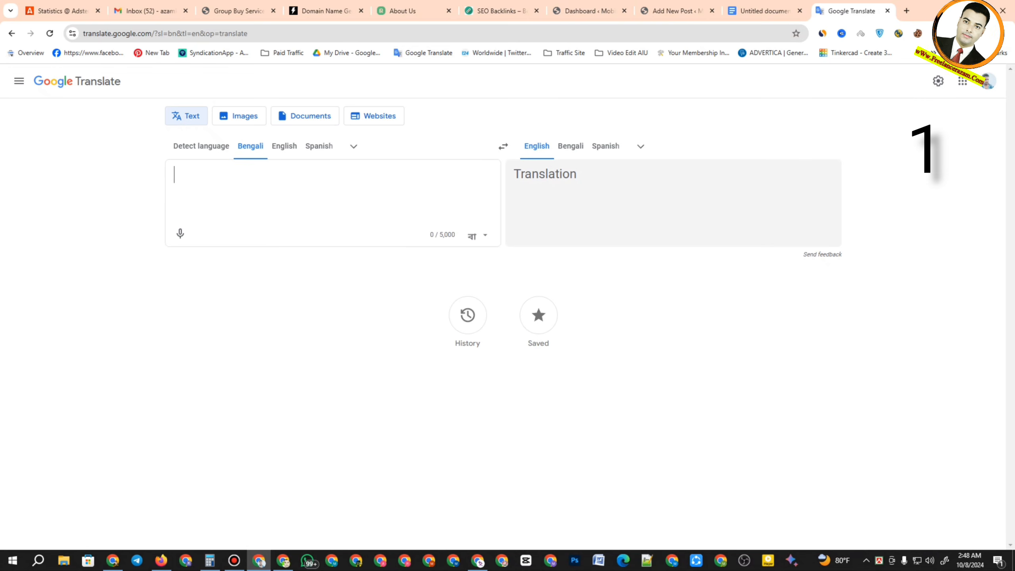
click(180, 234)
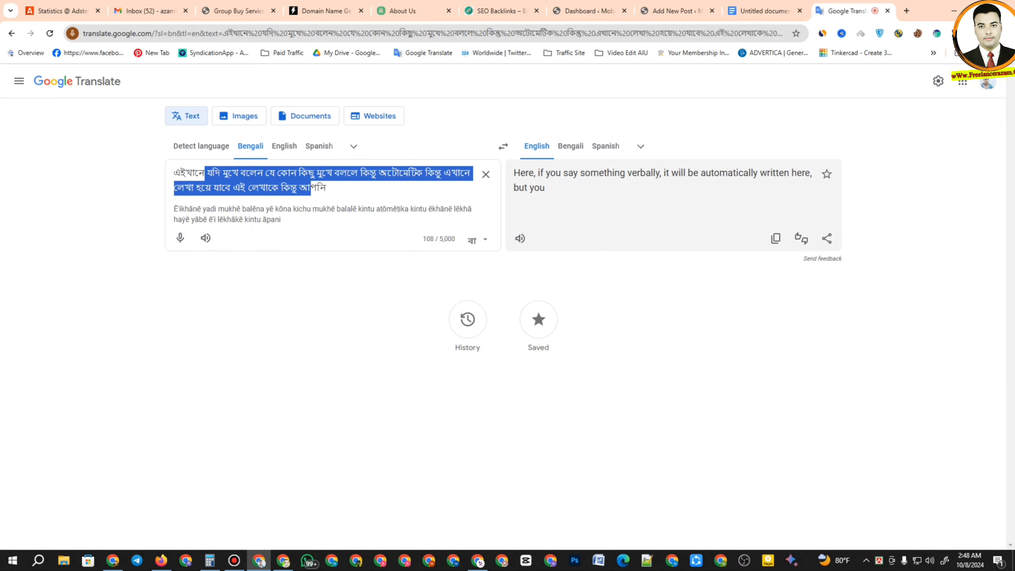
drag(311, 188, 176, 172)
key(ctrl+a)
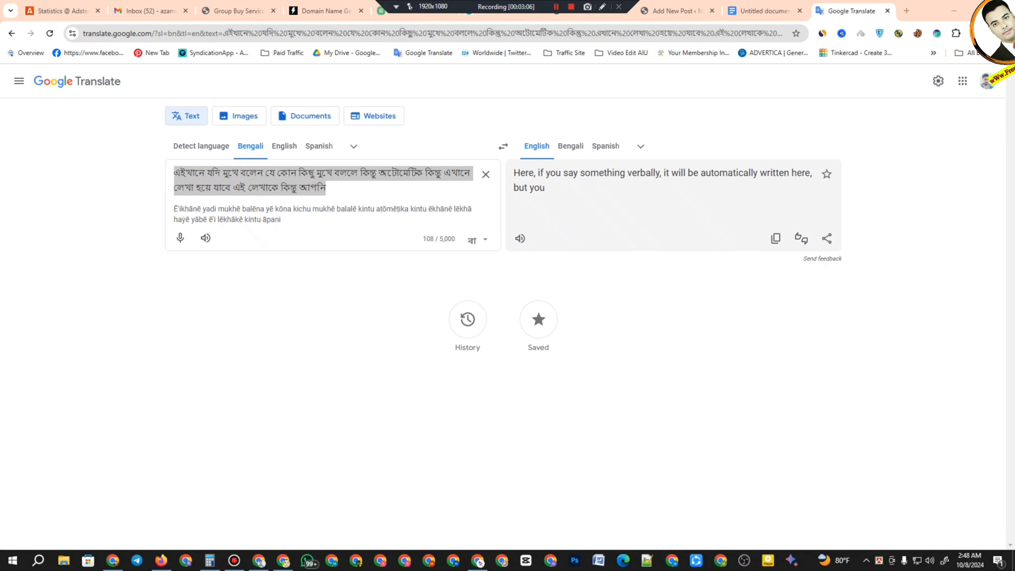
Switch to the WordPress draft post, select its title and show the Rank Math SEO settings.
key(ctrl+shift+Tab)
key(ctrl+shift+Tab)
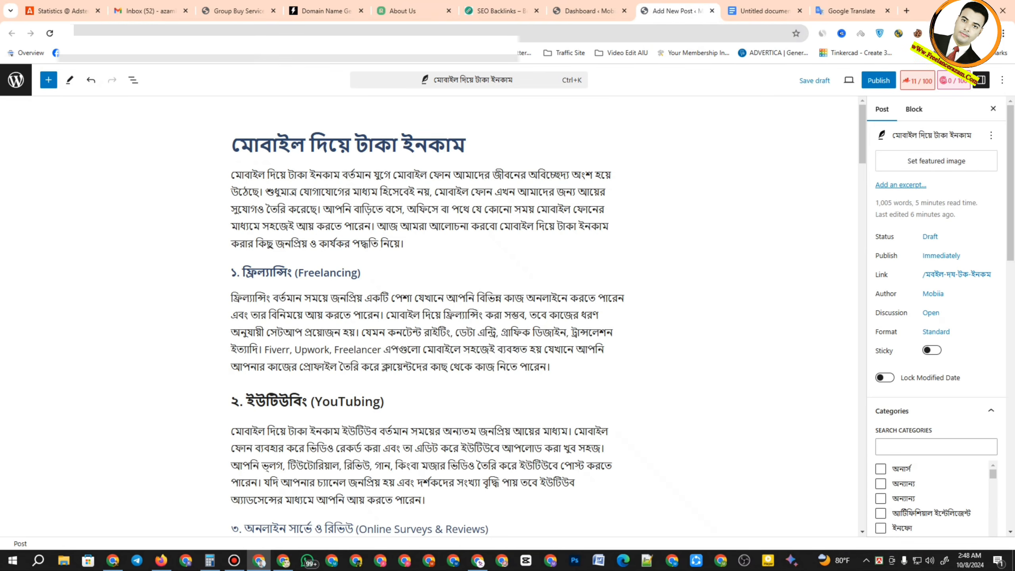
key(ctrl+a)
click(277, 145)
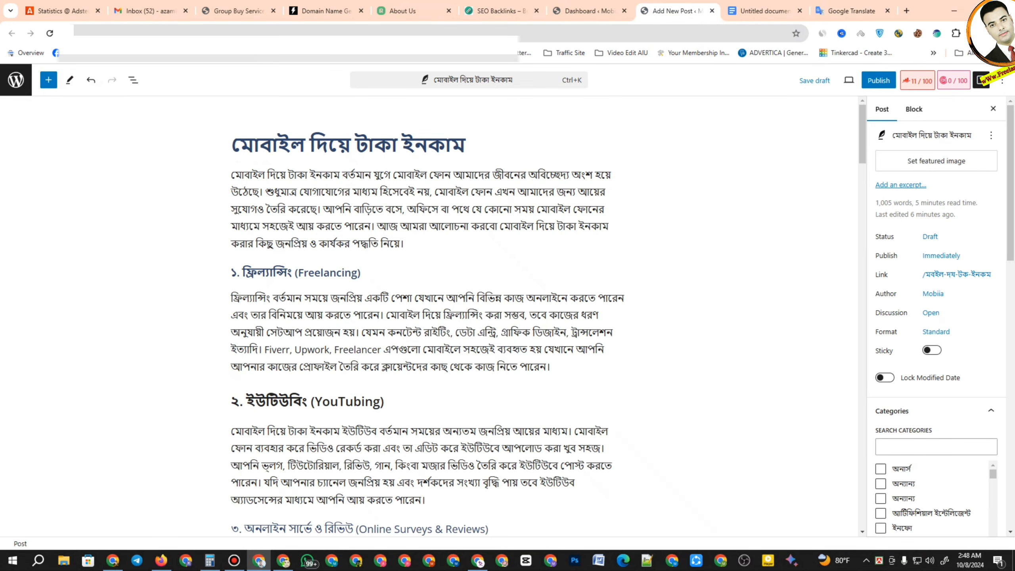
key(ctrl+a)
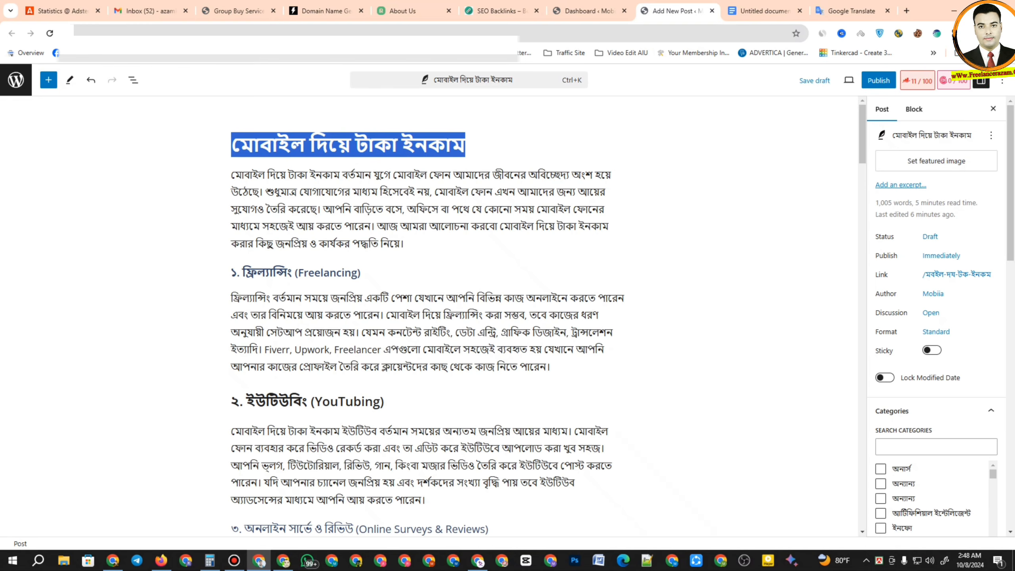
click(918, 80)
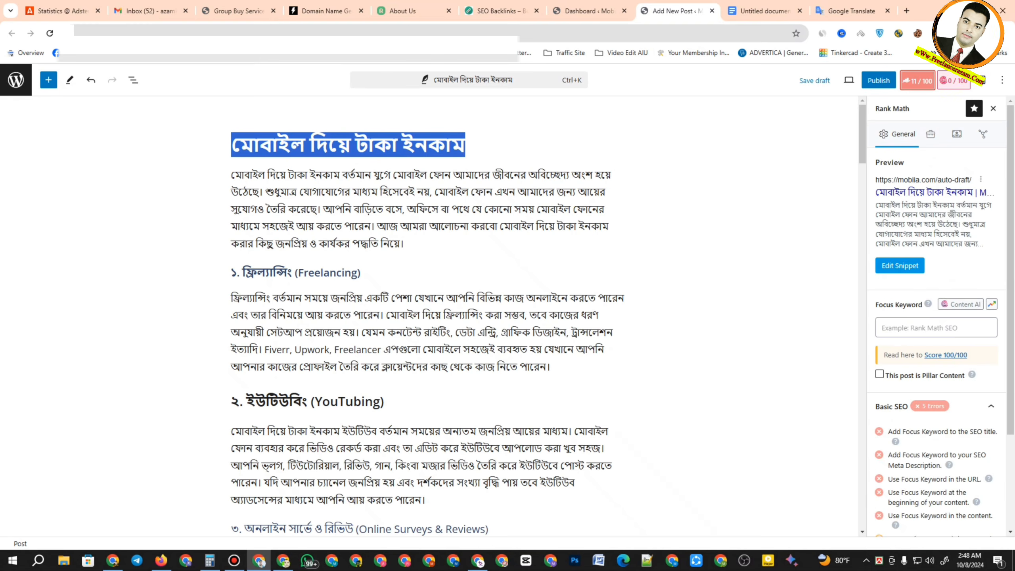
mouse_move(424, 3)
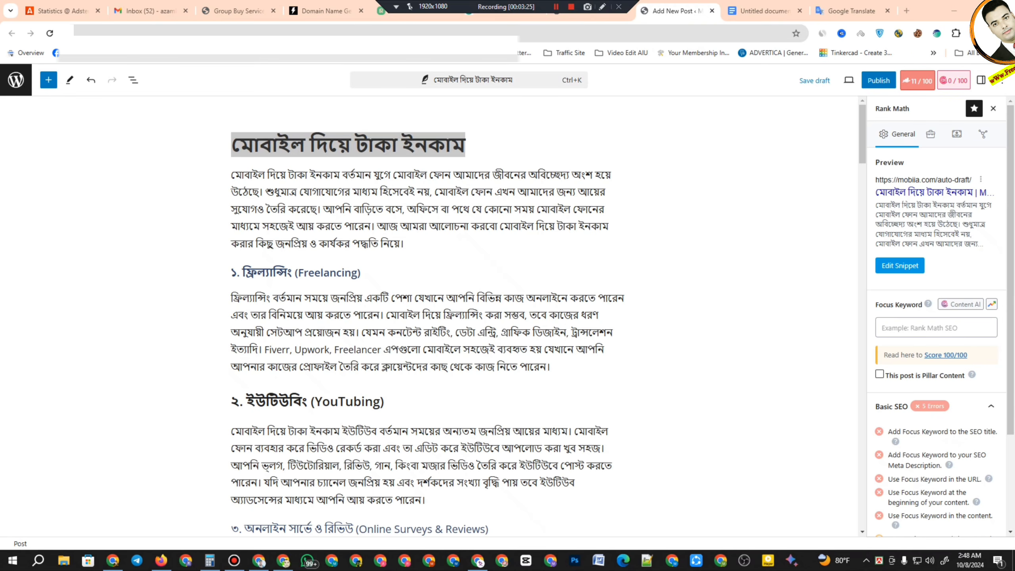
Copy the post title "মোবাইল দিয়ে টাকা ইনকাম" from the draft.
click(348, 145)
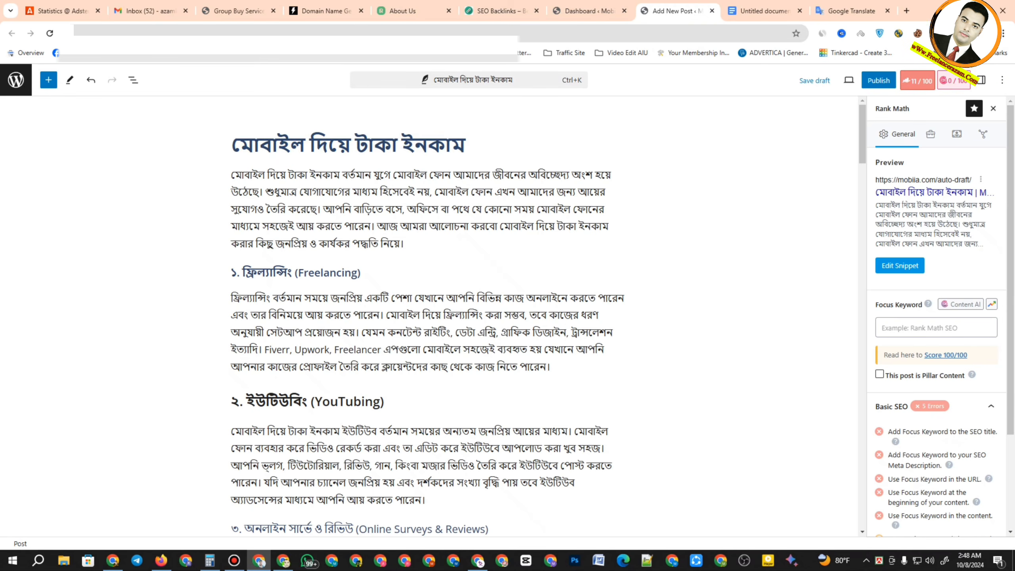
triple_click(352, 144)
right_click(347, 154)
click(360, 211)
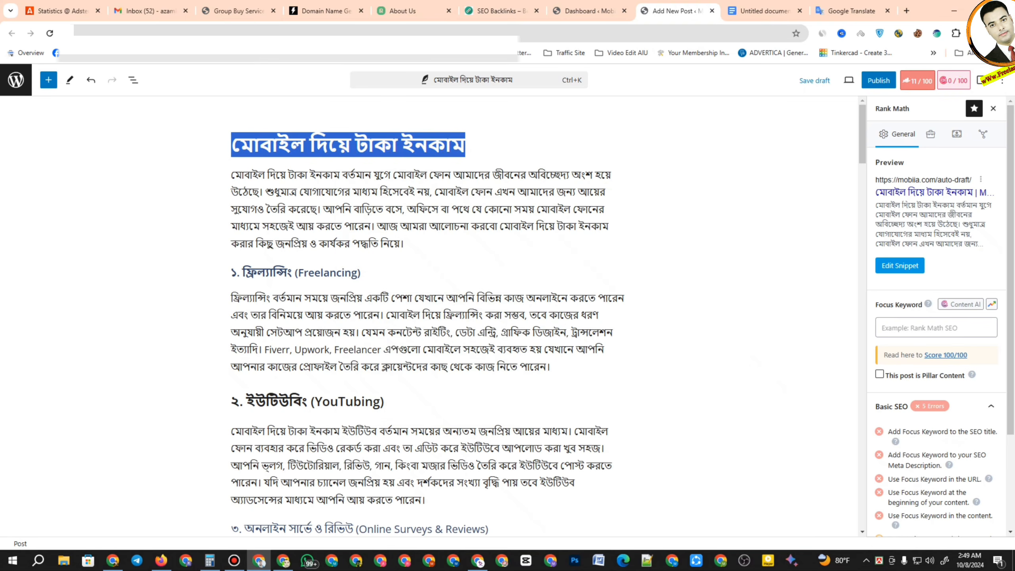
drag(464, 144, 232, 145)
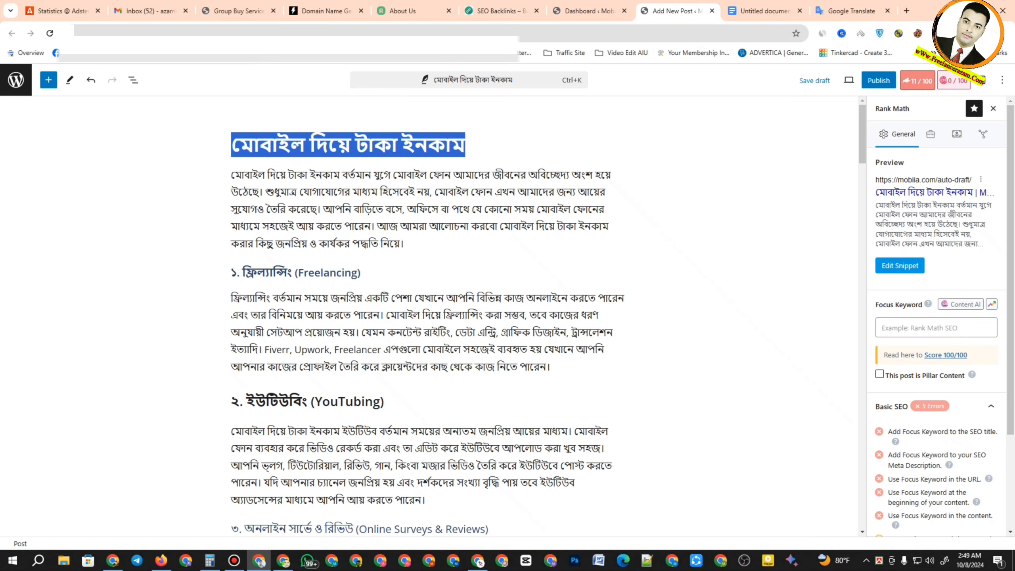
mouse_move(506, 4)
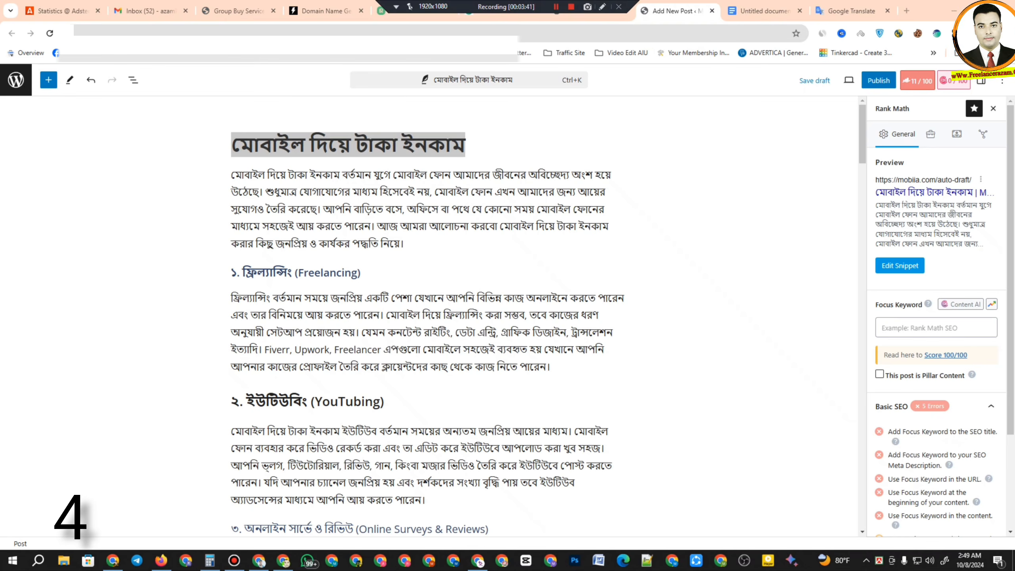
click(397, 145)
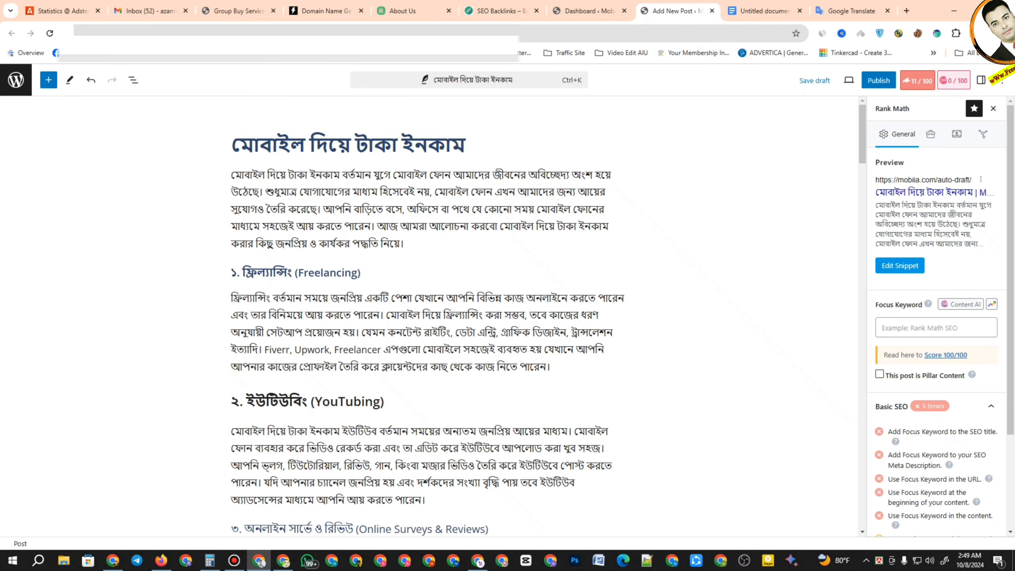
click(232, 145)
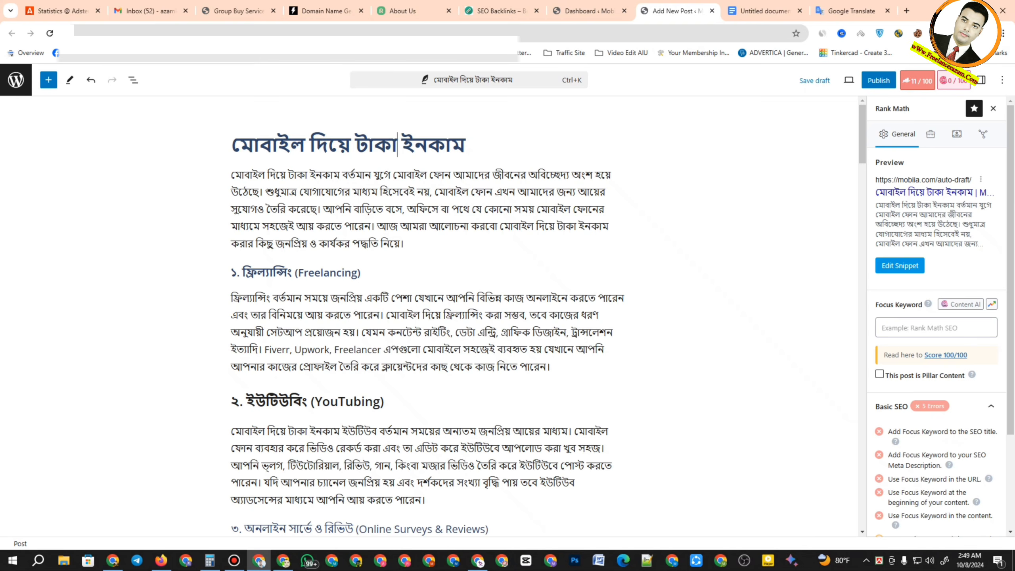
key(ctrl+a)
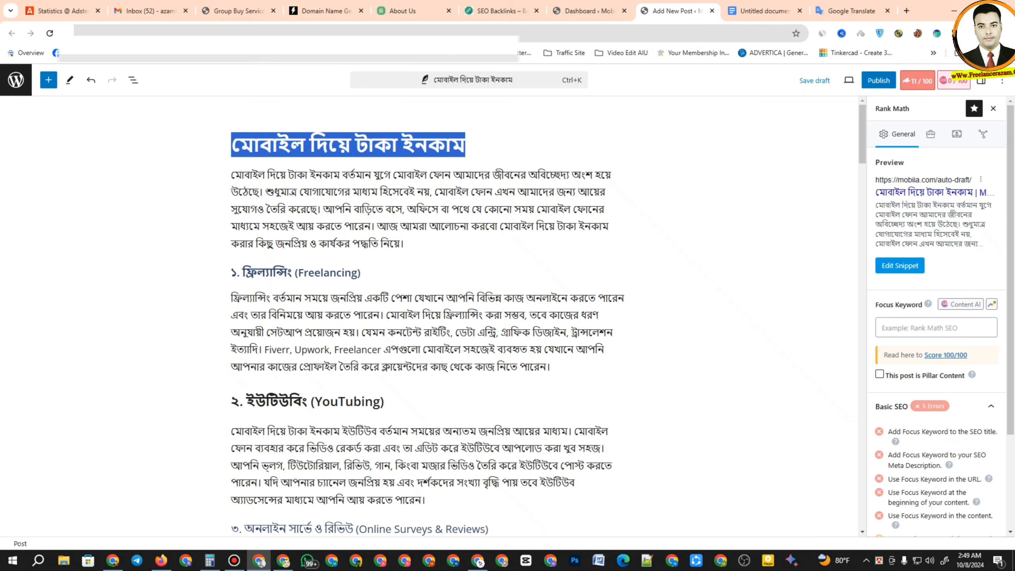
click(397, 144)
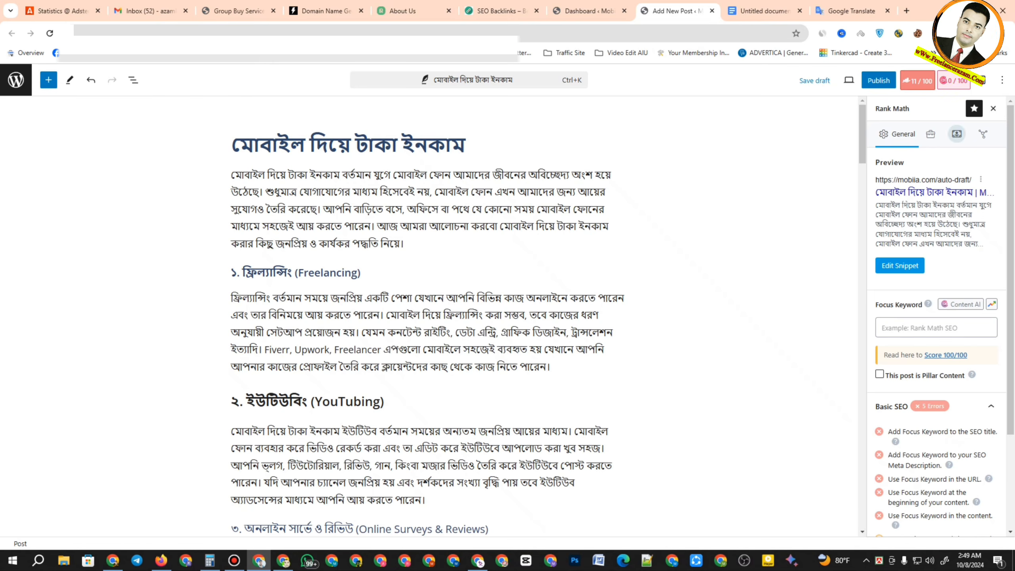
Reopen the Rank Math settings and add the copied title "মোবাইল দিয়ে টাকা ইনকাম" as the focus keyword.
click(993, 108)
click(917, 80)
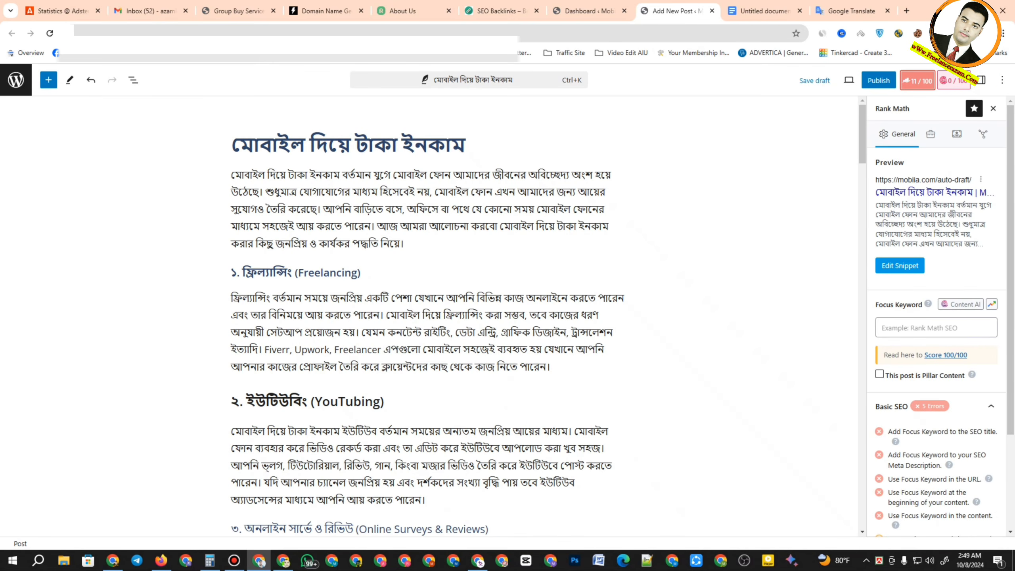
click(919, 327)
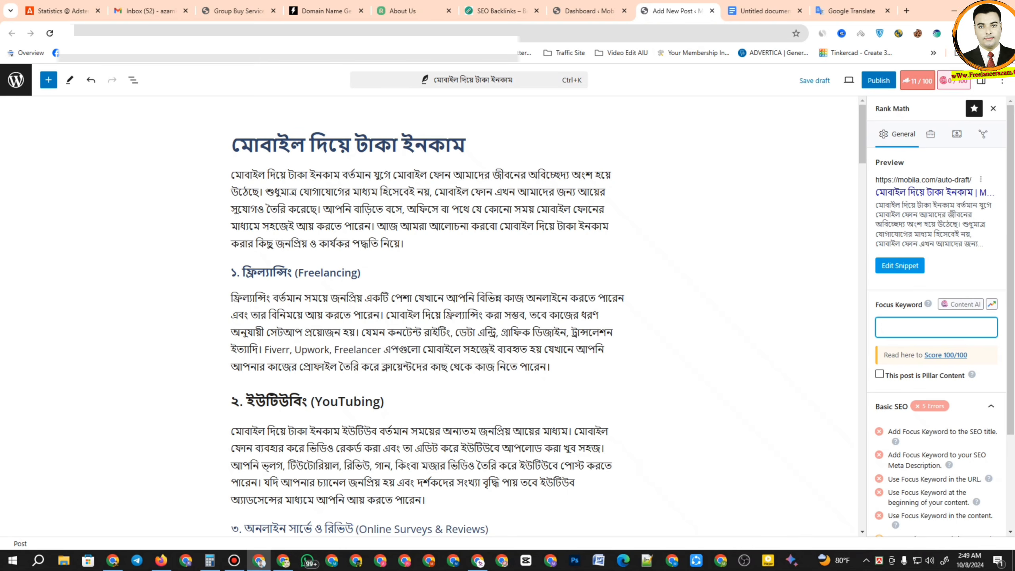
key(ctrl+v)
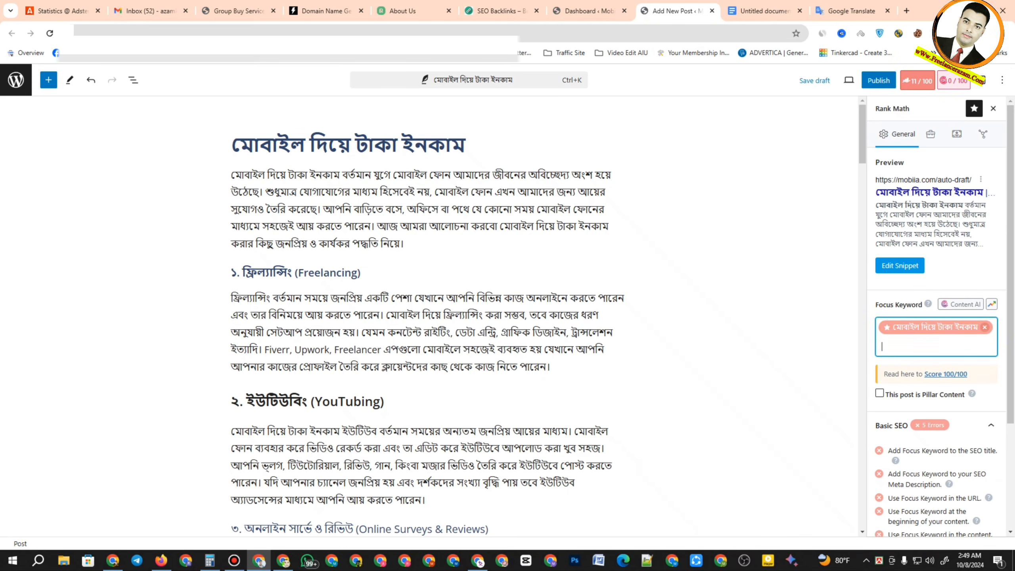
key(Return)
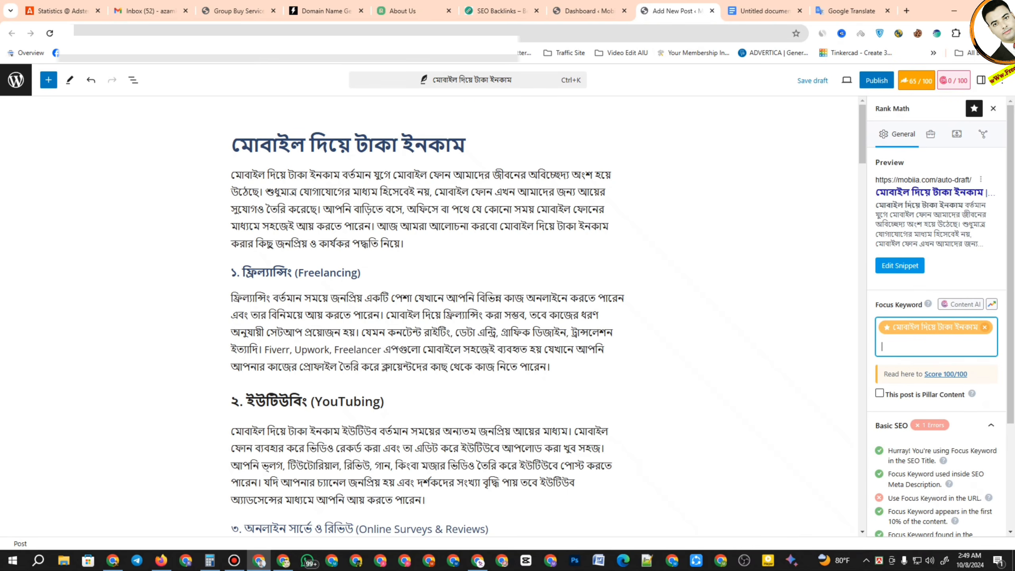
Examine the Rank Math score and the Basic SEO checks, highlighting the content length and the focus keyword in URL items.
click(602, 7)
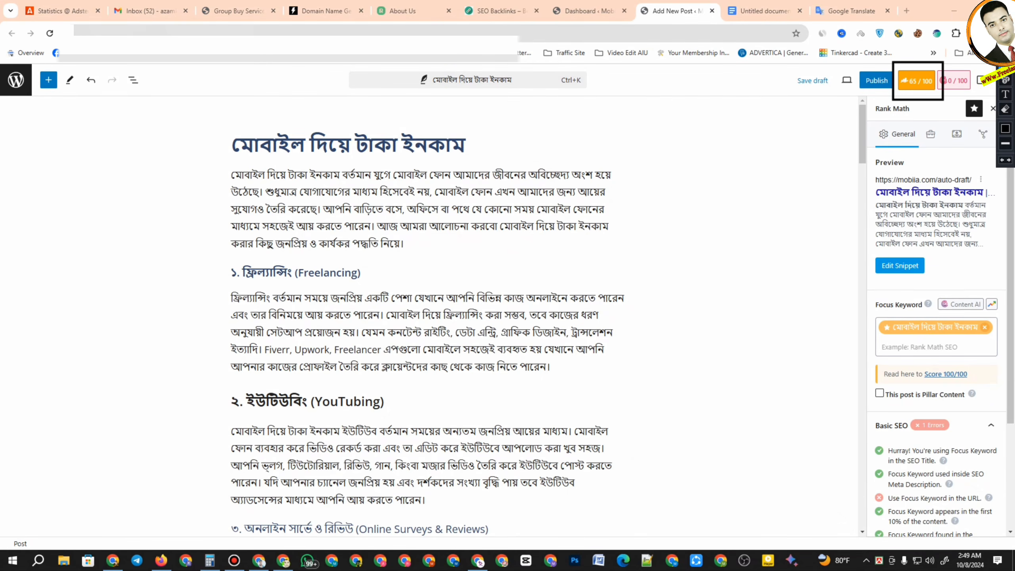
drag(871, 438, 968, 490)
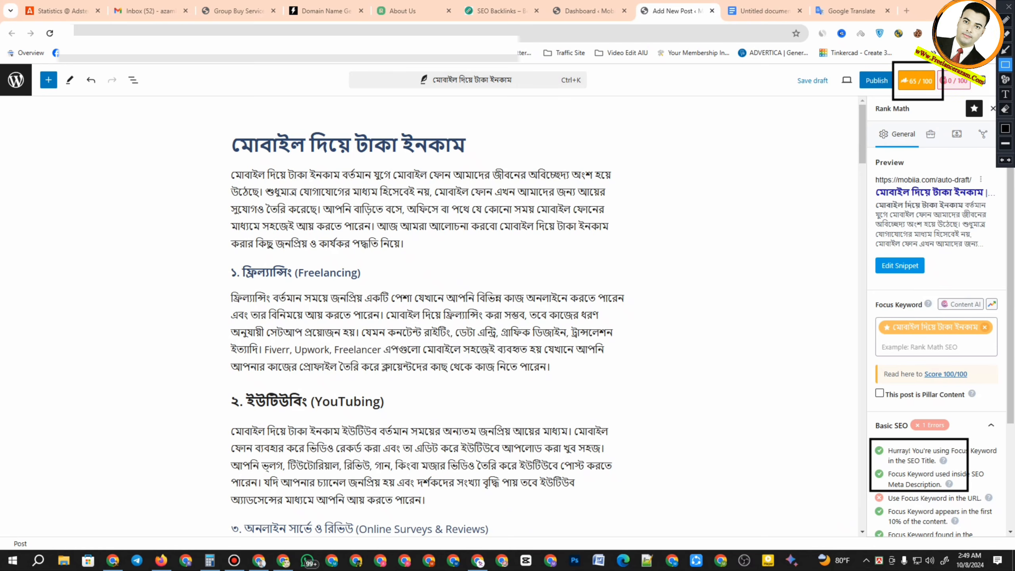
key(Escape)
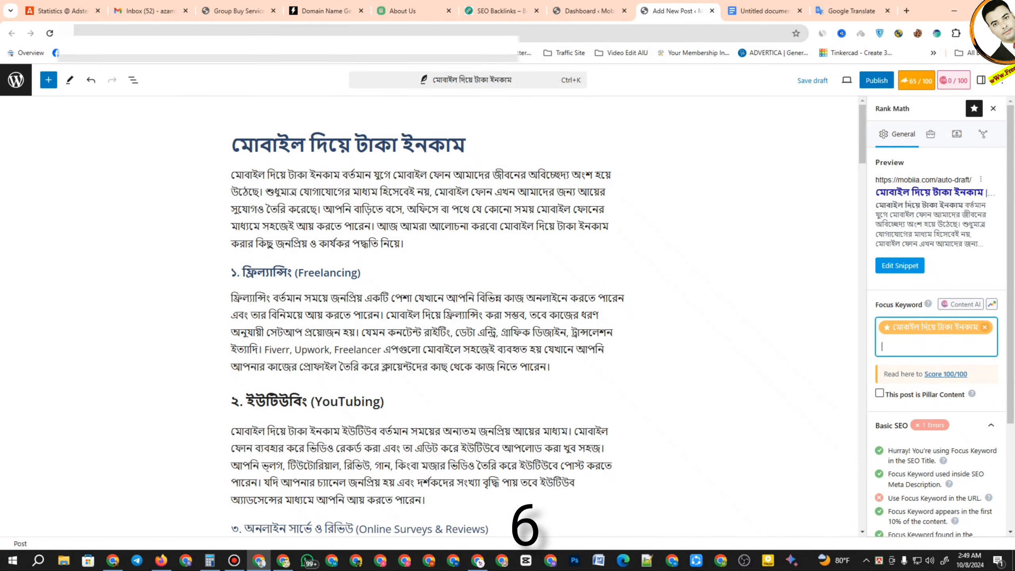
scroll(464, 316, down, 4)
scroll(936, 328, down, 3)
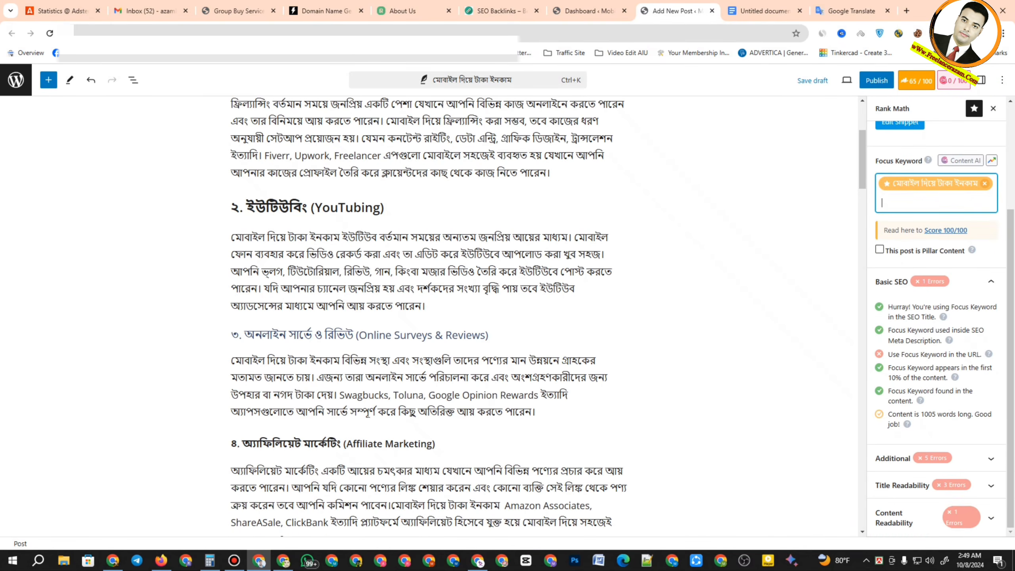
drag(919, 414, 932, 415)
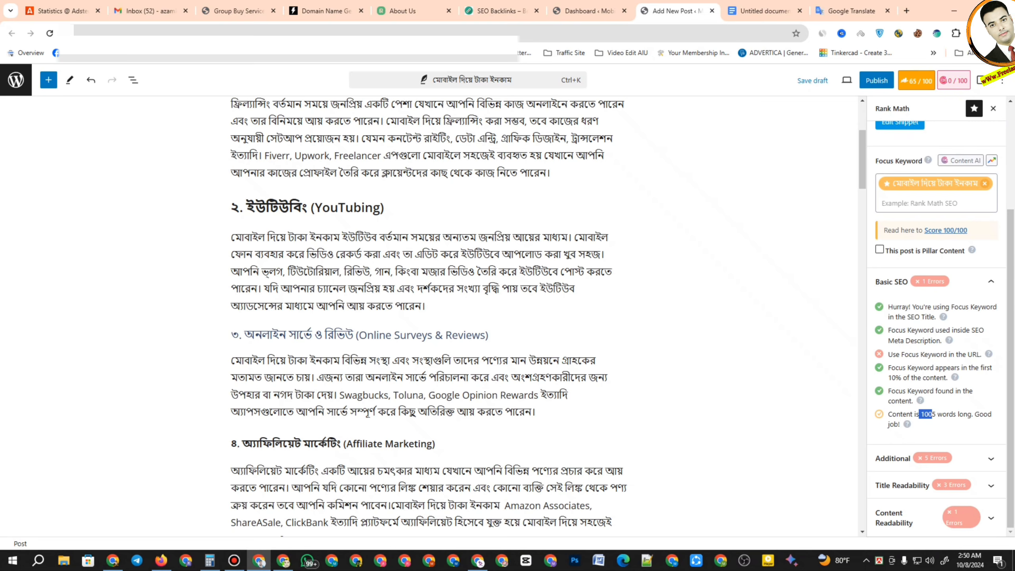
drag(887, 354, 976, 354)
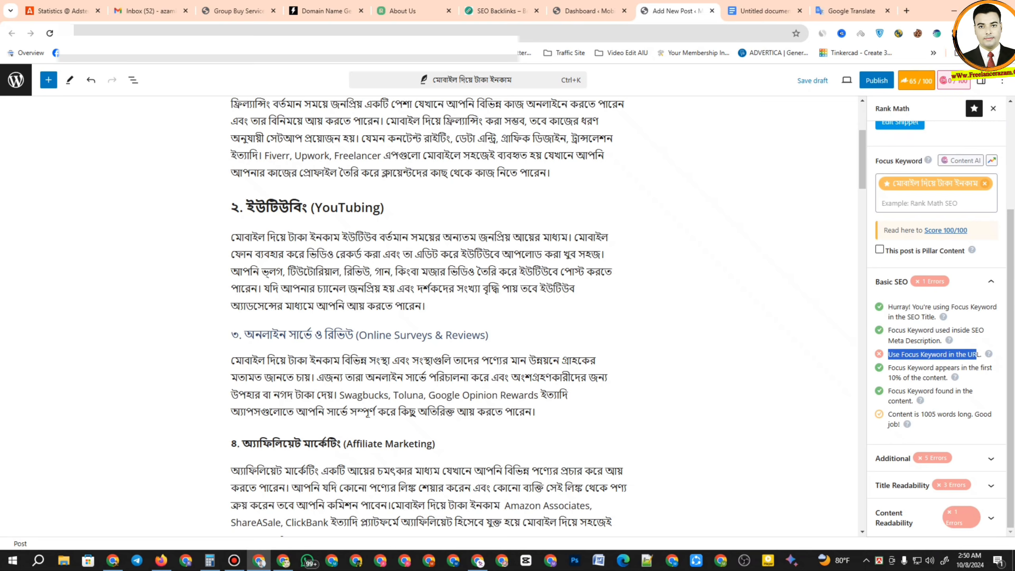
Set the post's permalink to "মোবাইল দিয়ে টাকা ইনকাম" in the snippet editor and close the editor.
click(900, 124)
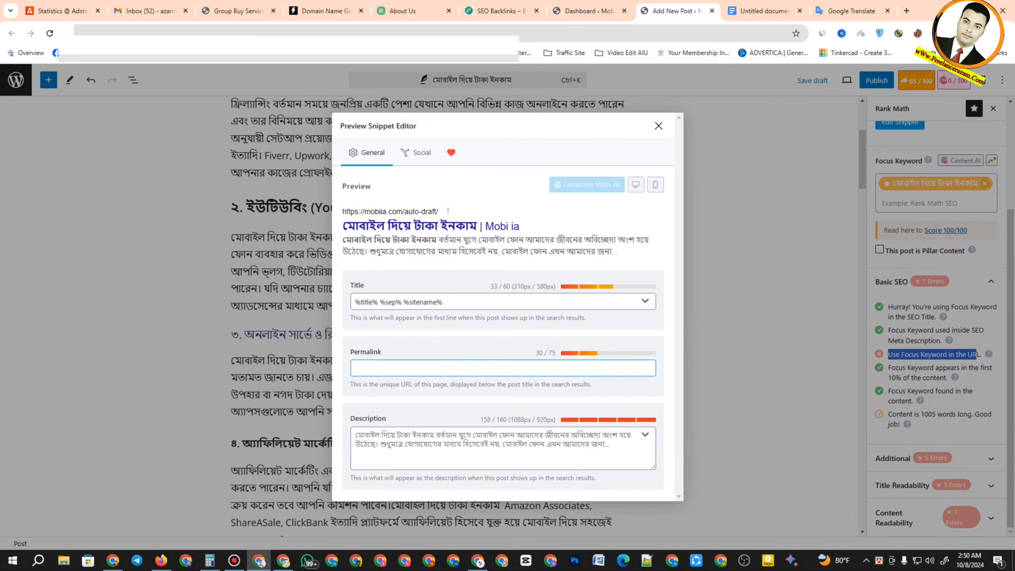
click(503, 368)
key(ctrl+v)
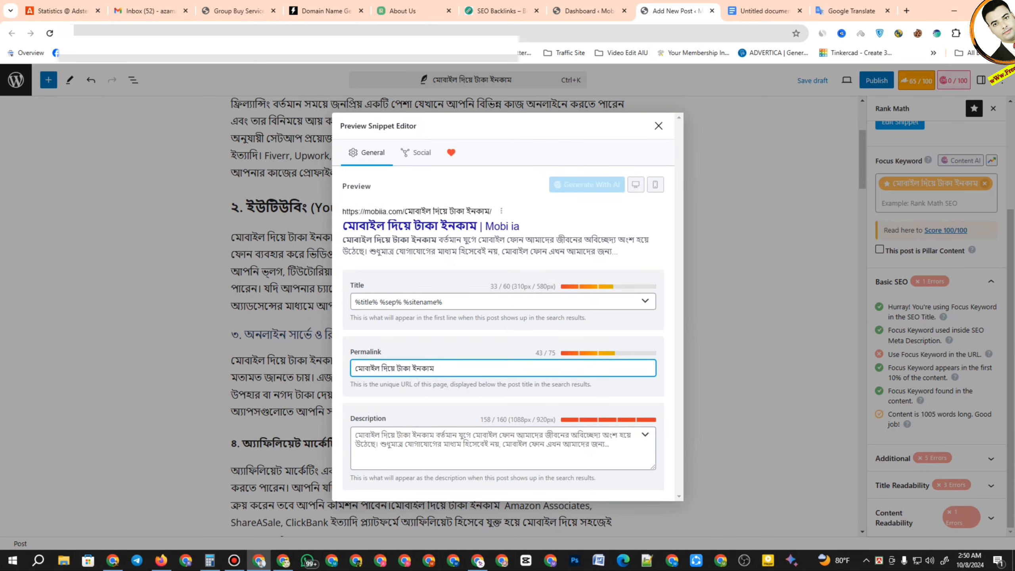
click(659, 126)
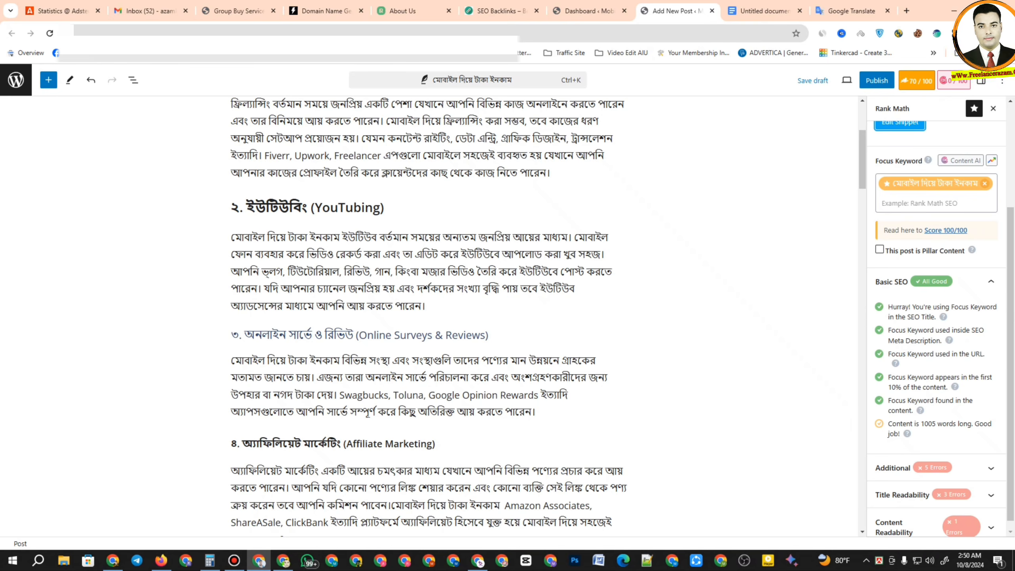
Temporarily frame the Basic SEO checks and the content length item with rectangles, then clear the marks.
scroll(428, 316, down, 5)
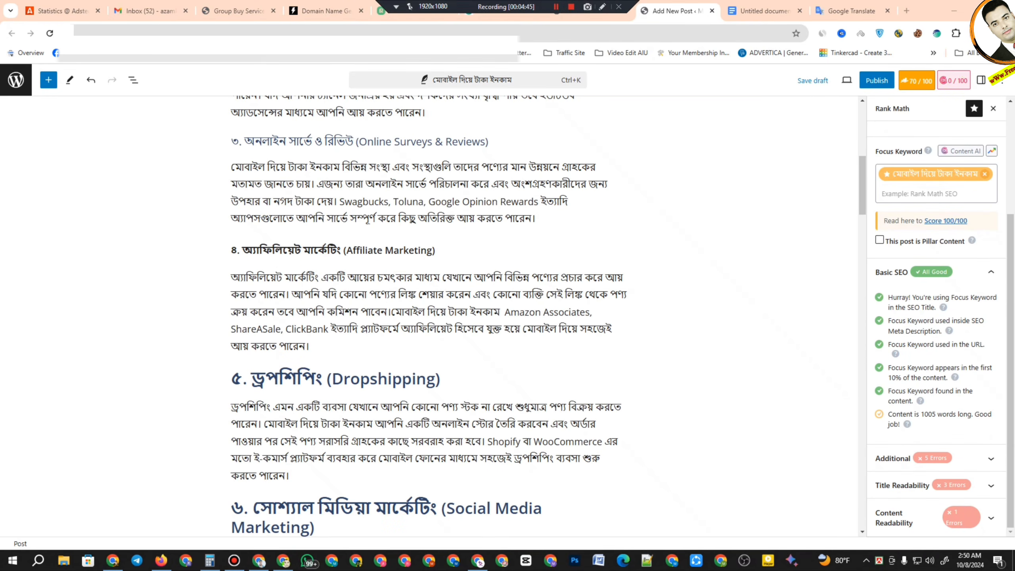
click(602, 7)
mouse_move(871, 254)
mouse_down()
mouse_move(955, 338)
mouse_move(1000, 433)
mouse_up()
mouse_move(867, 404)
mouse_down()
mouse_move(899, 421)
mouse_move(999, 432)
mouse_up()
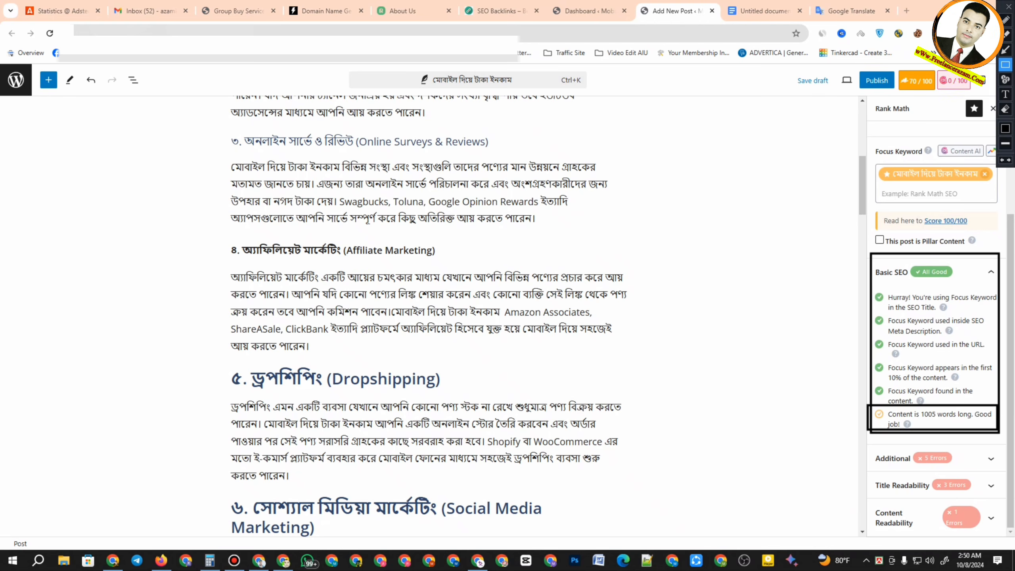
mouse_move(871, 407)
mouse_down()
mouse_move(906, 430)
mouse_move(993, 436)
mouse_up()
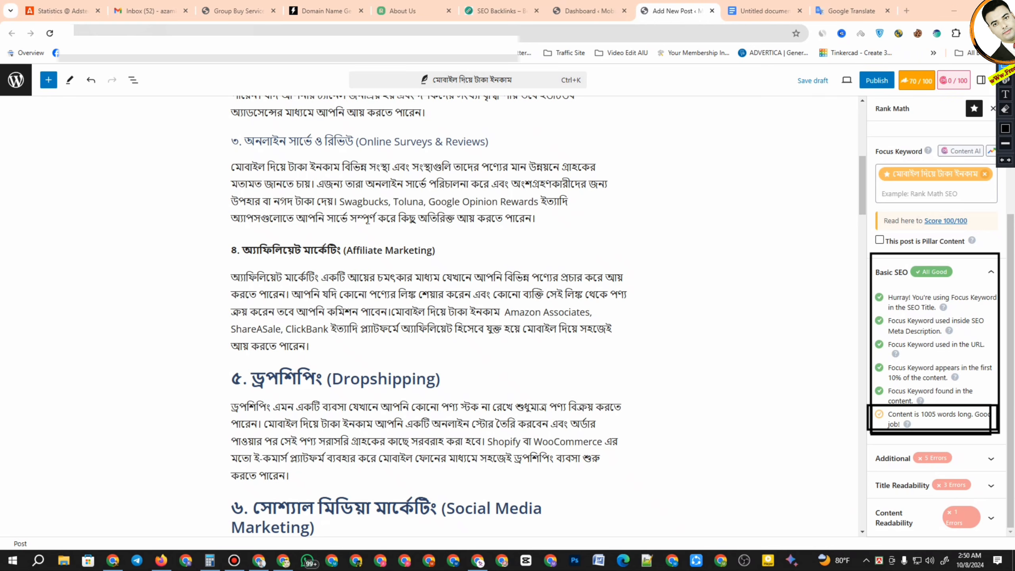
drag(865, 400, 887, 424)
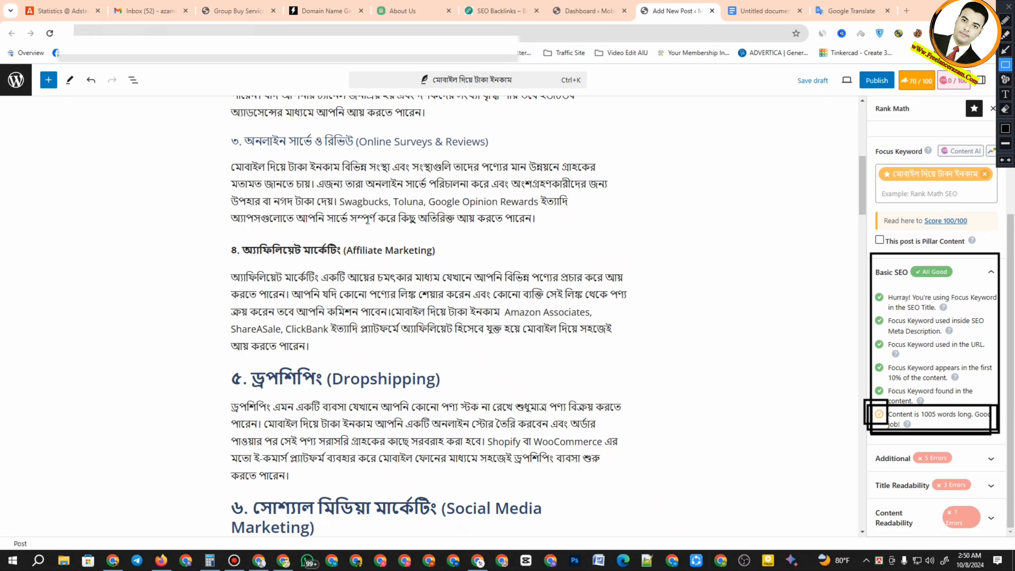
click(1008, 6)
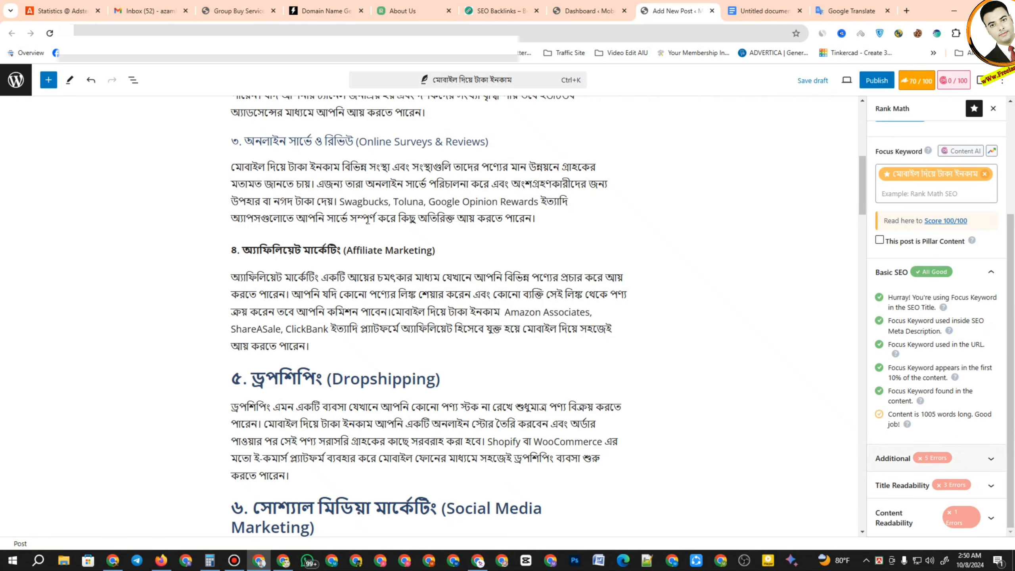
Expand the Additional SEO checks and highlight the item about adding an image with the focus keyword as alt text.
click(979, 459)
drag(887, 342, 948, 353)
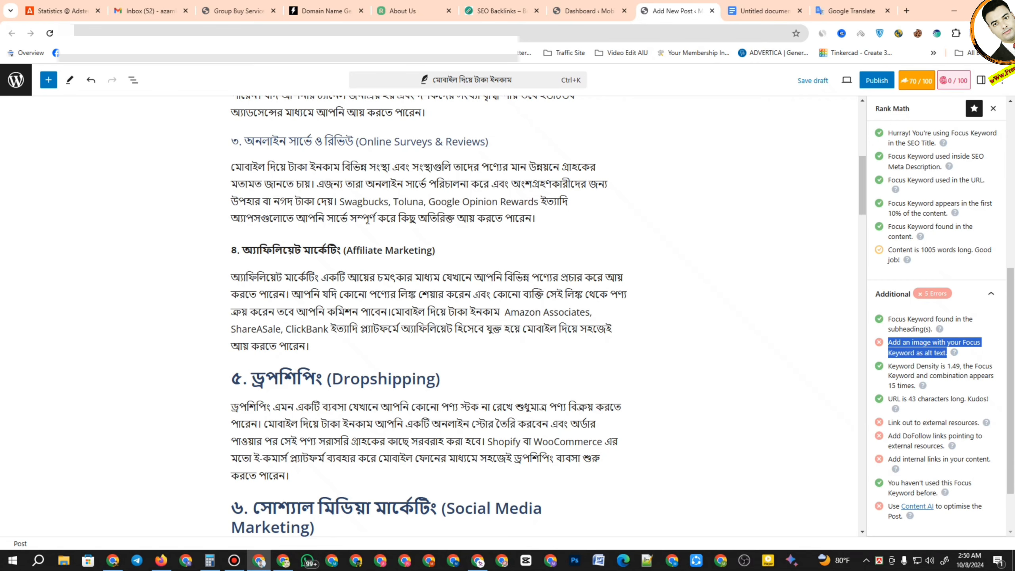
Select the post title and draw a rectangle around the opening paragraph beneath it.
scroll(428, 316, up, 8)
triple_click(355, 146)
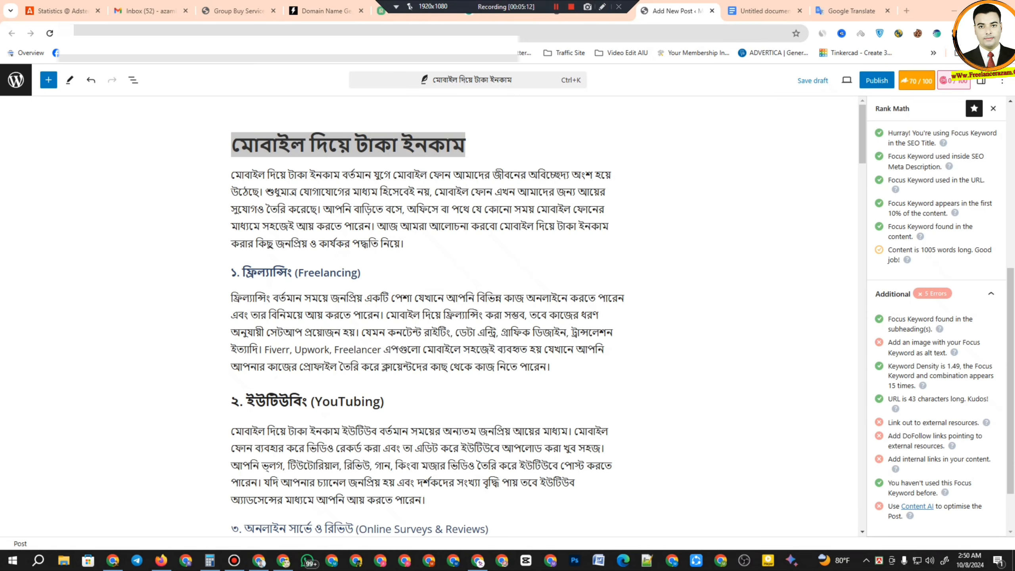
click(602, 7)
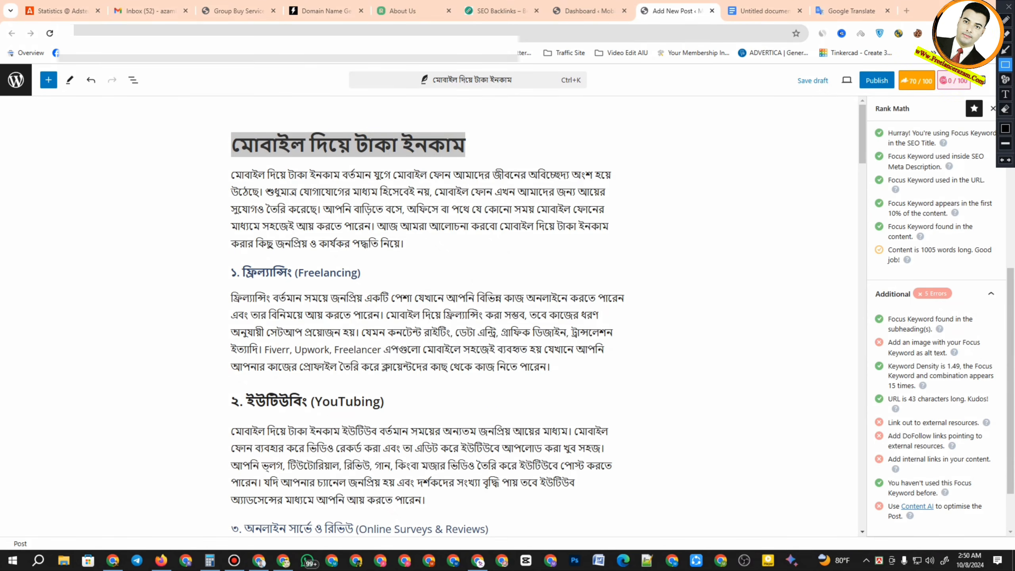
drag(204, 165, 623, 259)
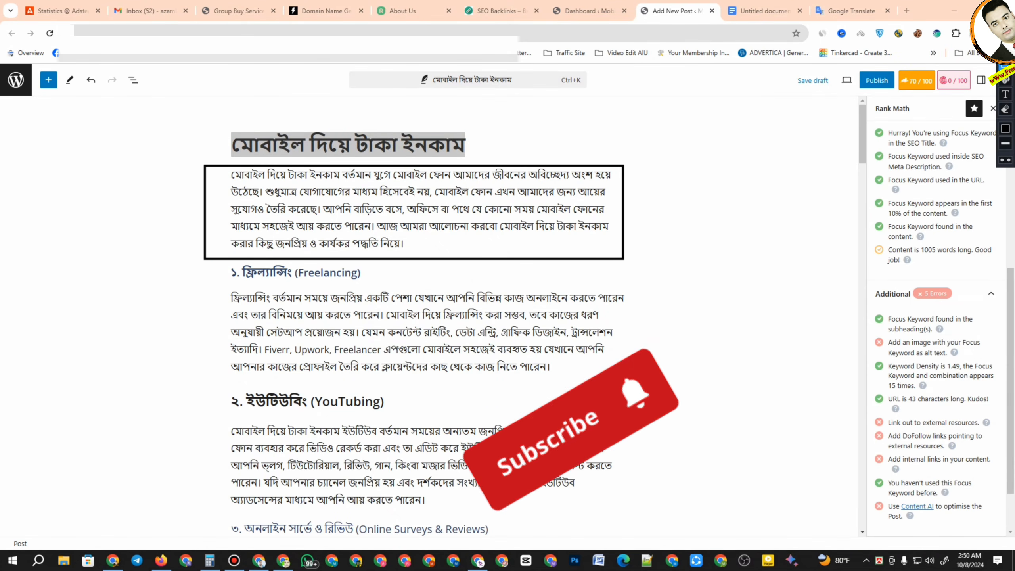
Temporarily frame the post title with a rectangle, then clear all the marks.
drag(226, 125, 474, 157)
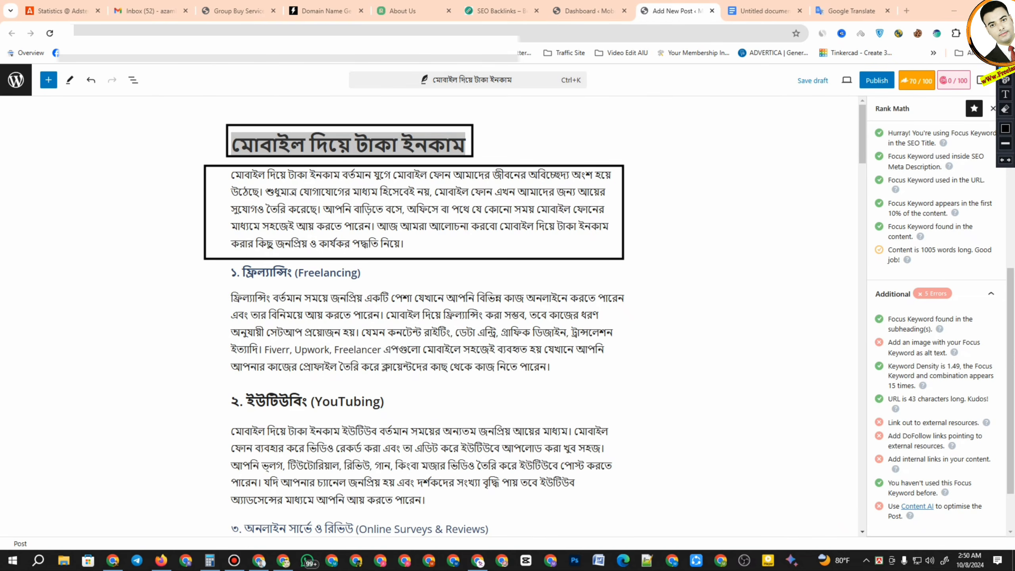
key(Escape)
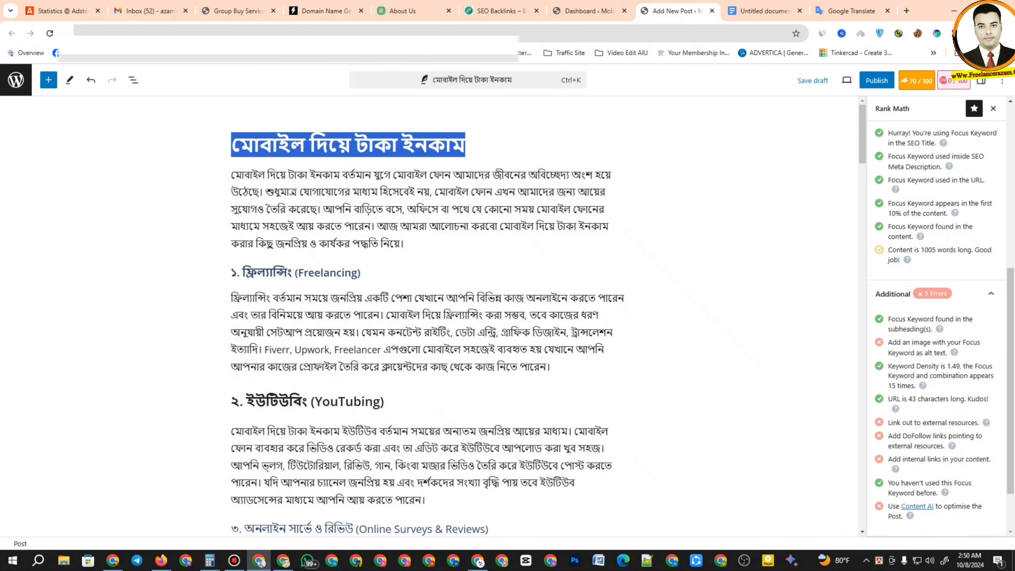
Add an empty block directly beneath the opening paragraph of the post.
click(466, 145)
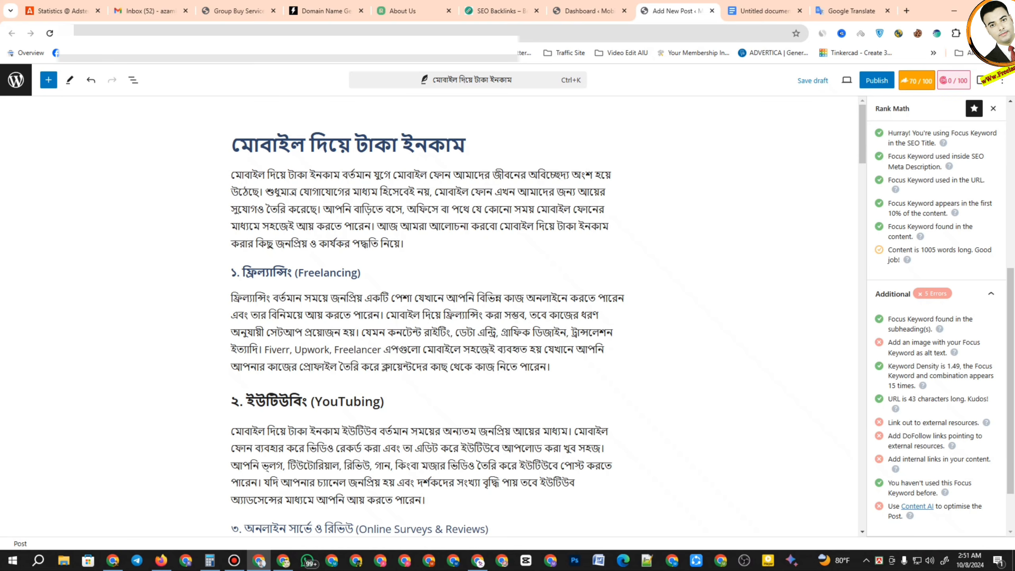
click(405, 244)
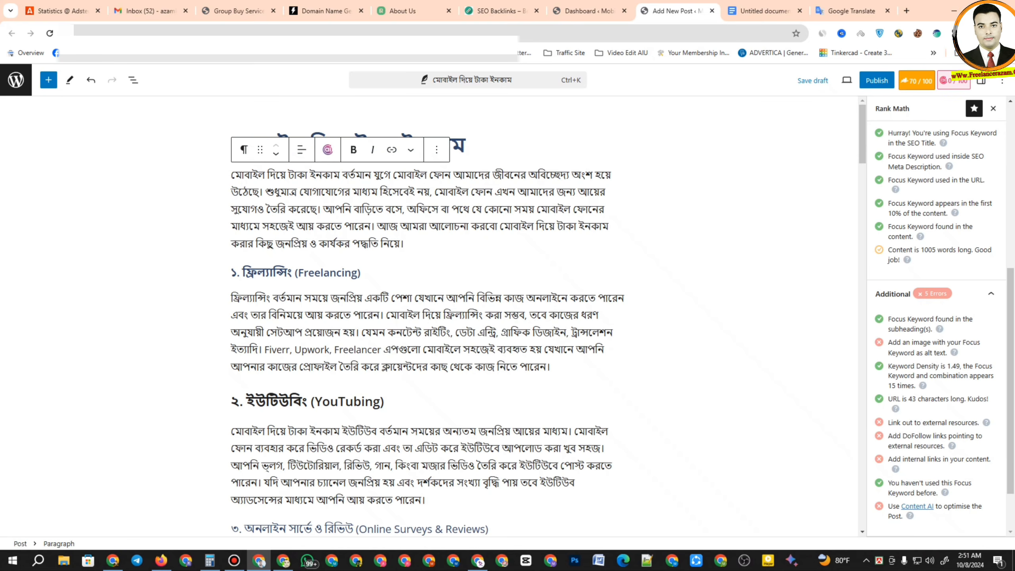
key(Return)
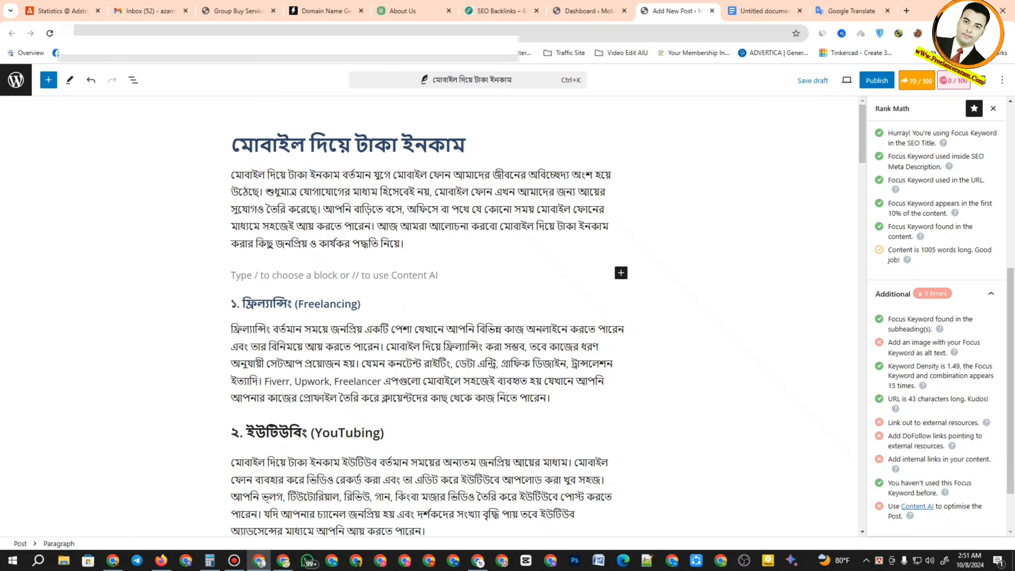
Copy the post title, switch to the Canva thumbnail design and replace its whole headline with "মোবাইল দিয়ে টাকা ইনকাম".
triple_click(377, 145)
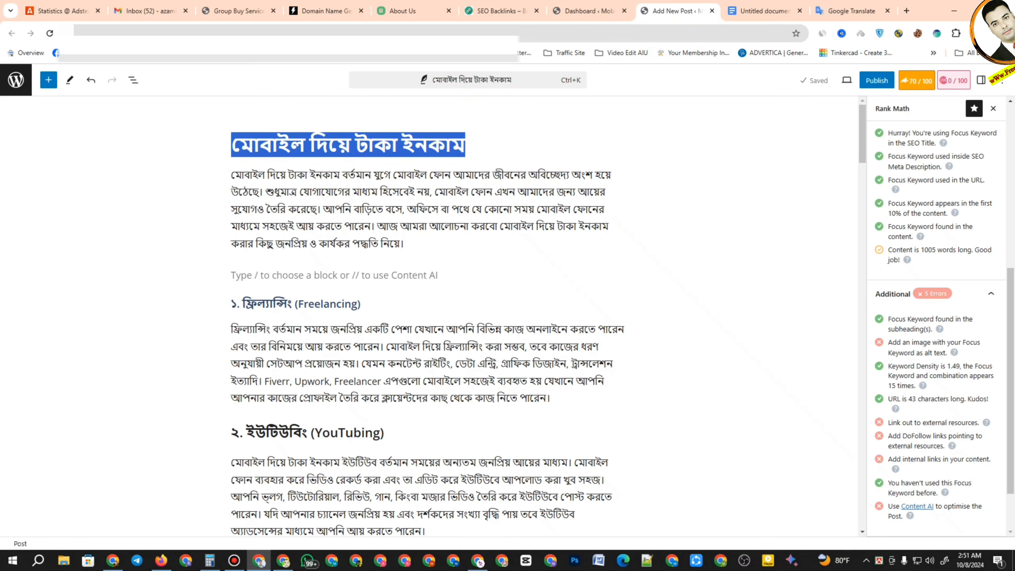
right_click(358, 139)
click(376, 203)
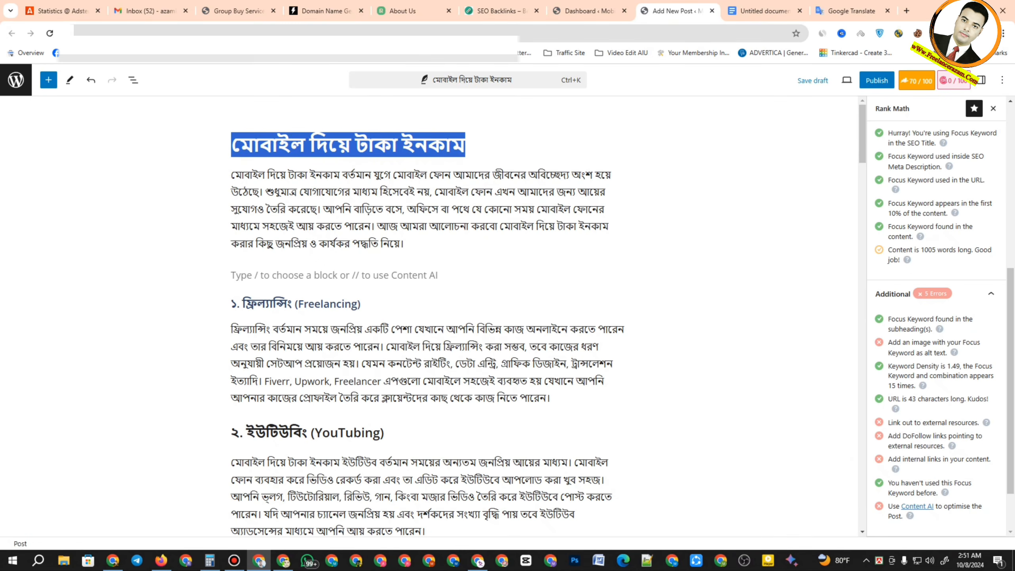
click(113, 560)
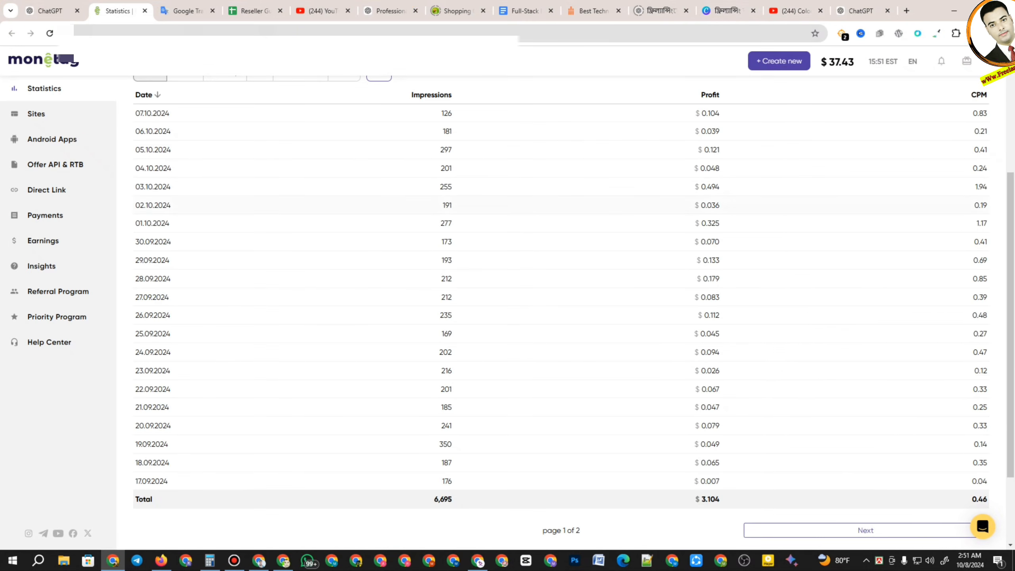
click(727, 10)
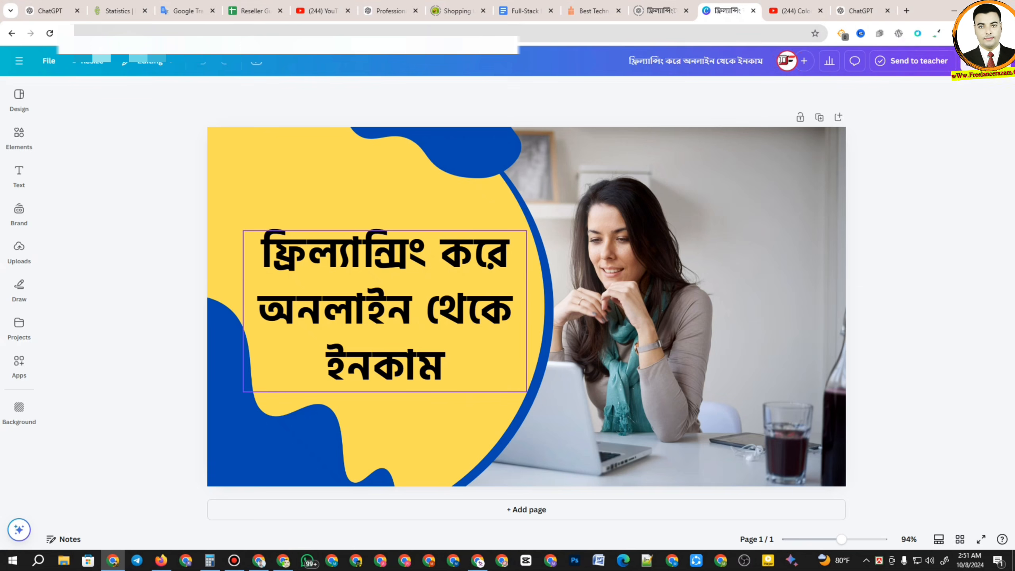
double_click(307, 255)
click(445, 366)
double_click(443, 366)
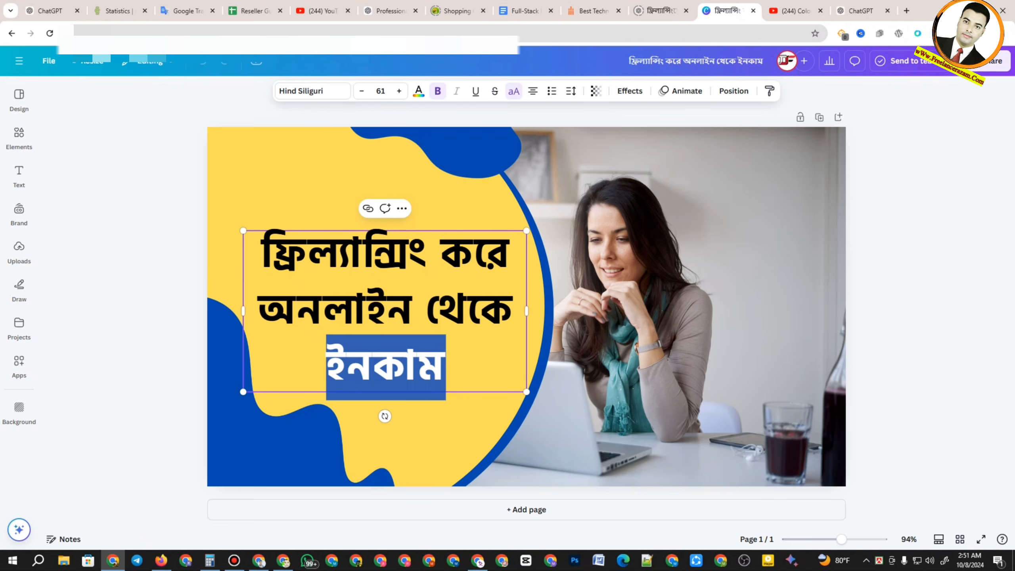
click(445, 367)
drag(446, 366, 260, 243)
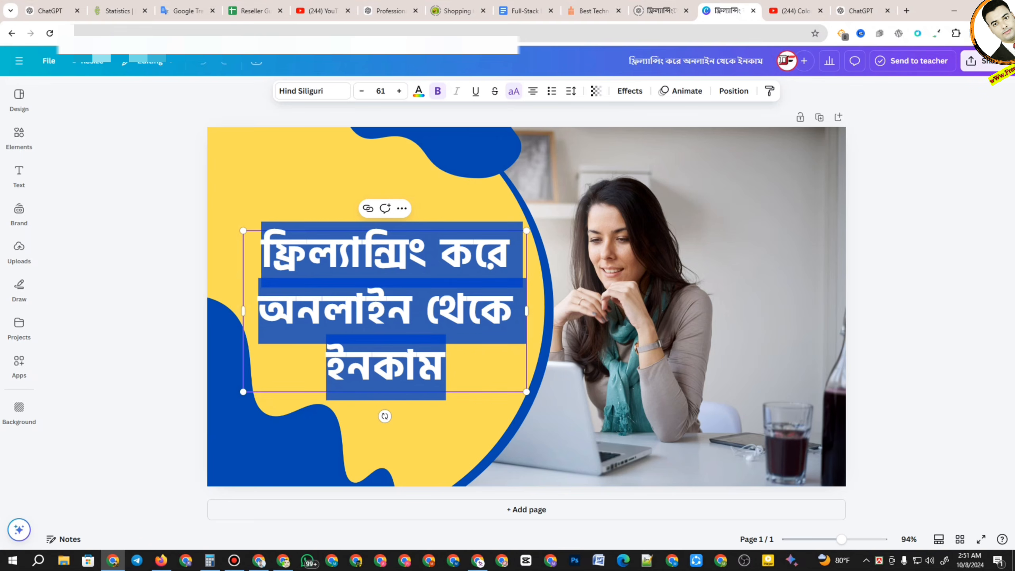
key(ctrl+v)
Change the fill of the yellow shape behind the headline to white.
key(ctrl+shift+Left)
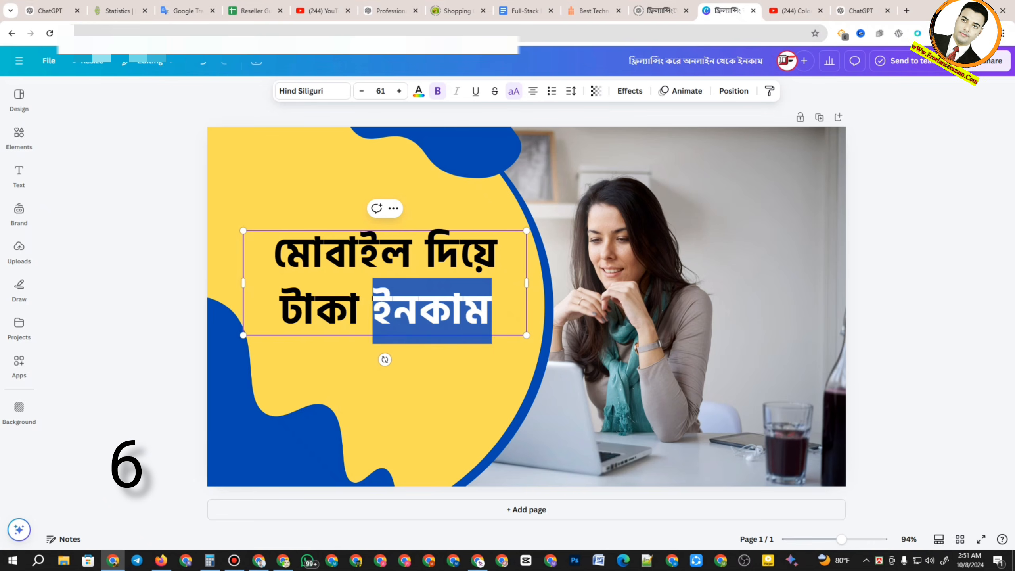
key(ctrl+shift+Left)
click(447, 380)
click(448, 91)
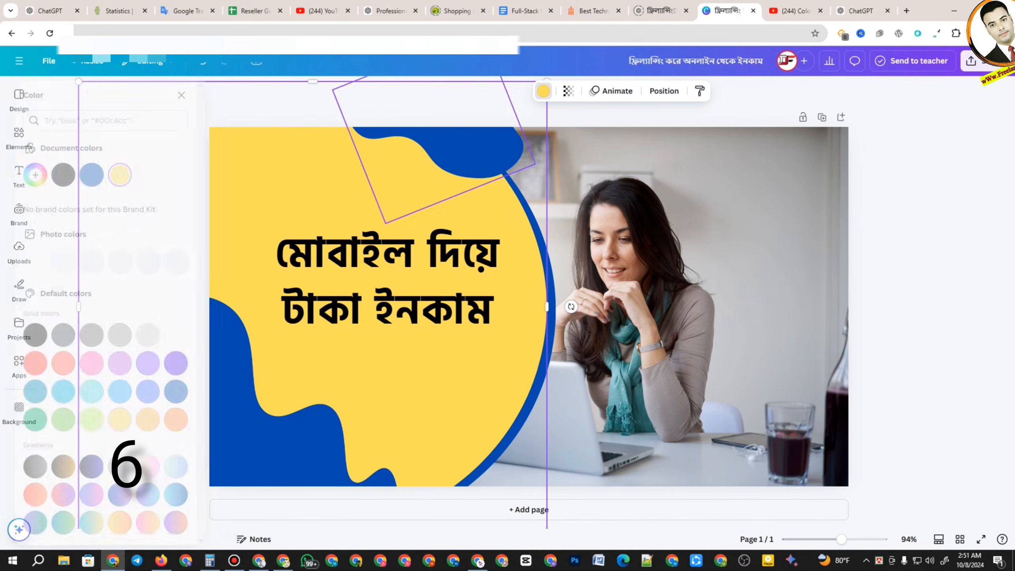
click(171, 175)
Recolor the headline's second line "টাকা ইনকাম" red and deselect the text.
click(460, 258)
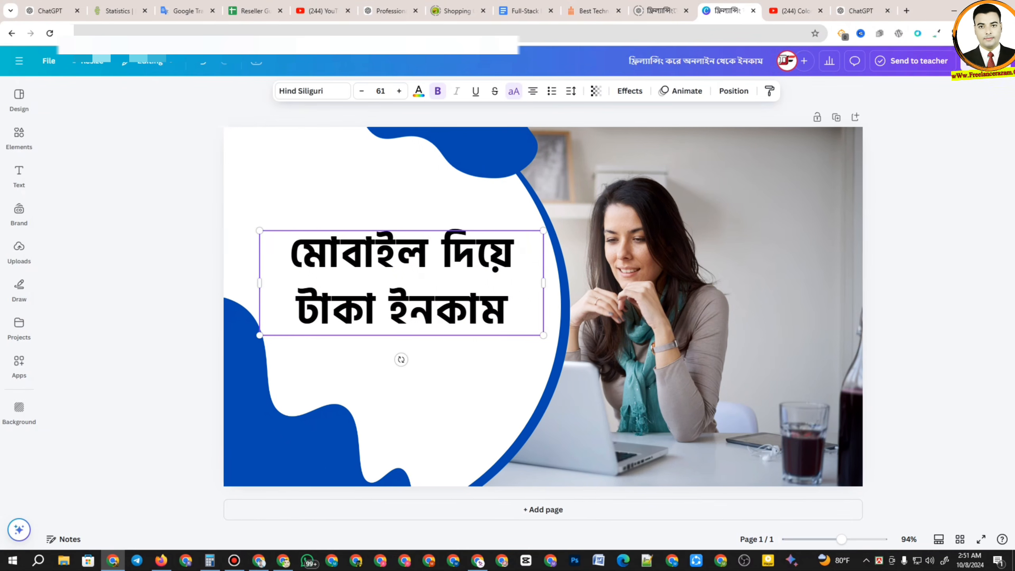
click(460, 258)
key(ctrl+a)
click(393, 312)
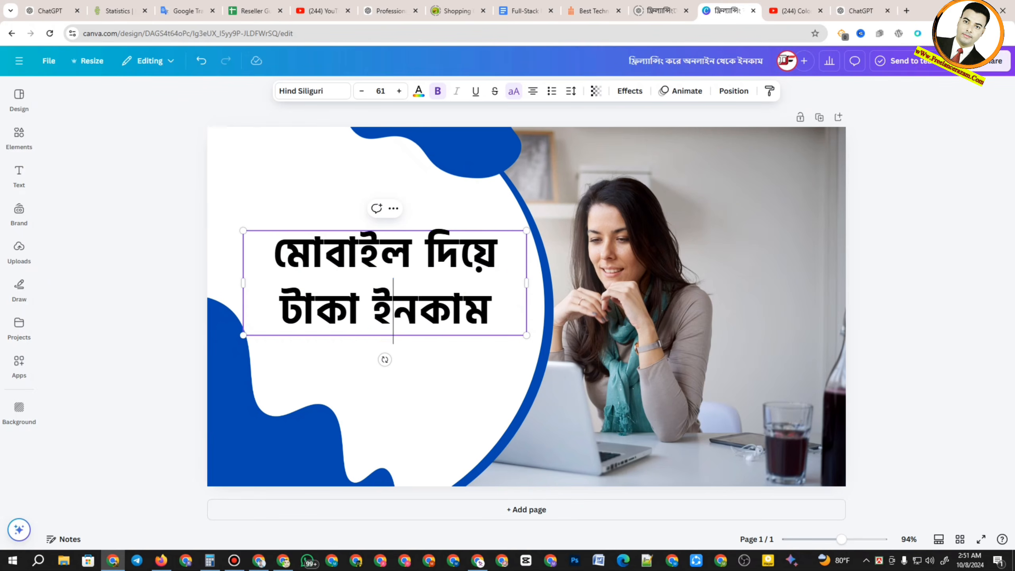
drag(280, 312, 491, 312)
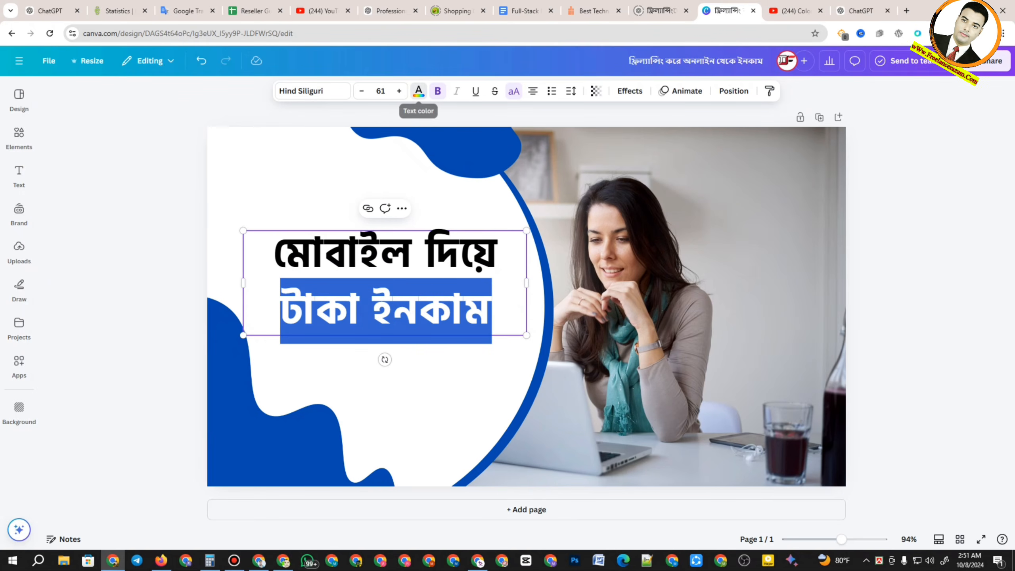
click(418, 91)
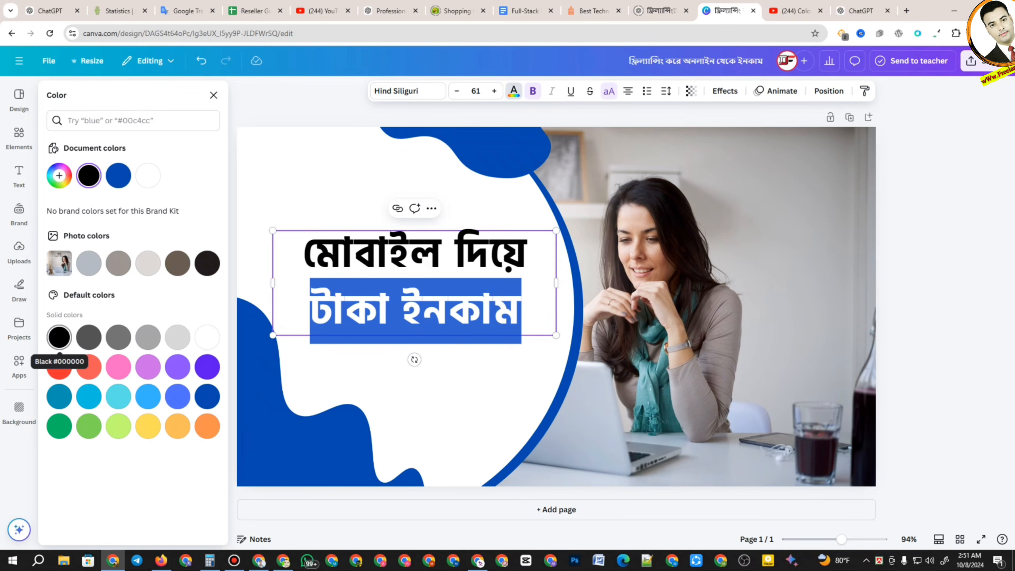
click(59, 367)
click(456, 388)
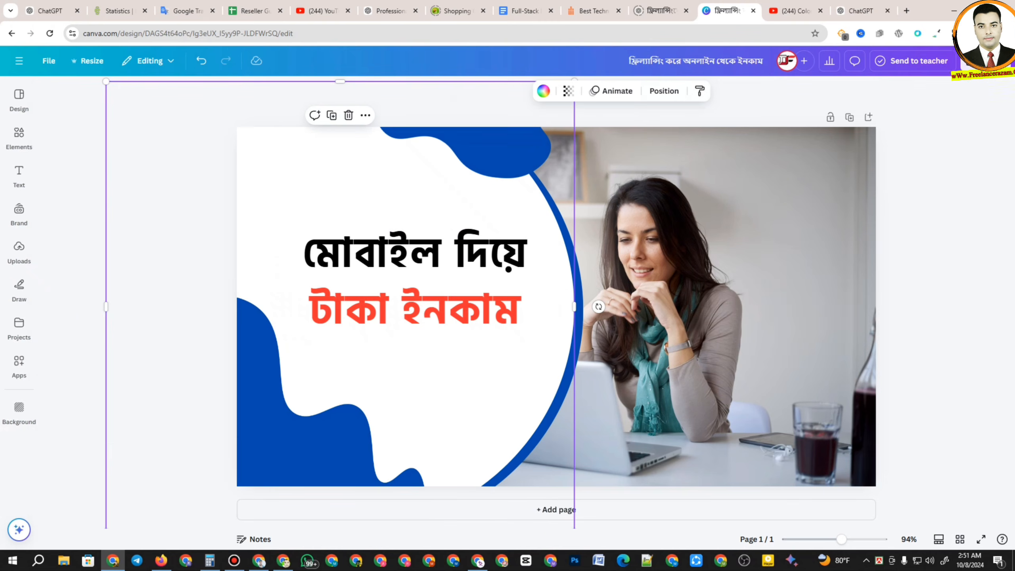
Download the design as a JPG with quality 44 and the file size limited to 20 KB.
click(990, 61)
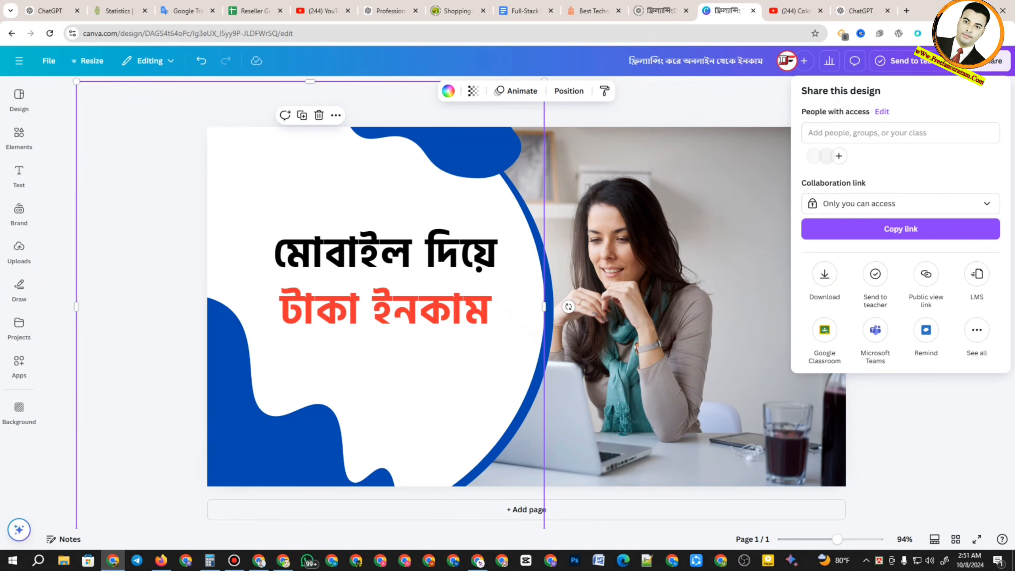
click(824, 274)
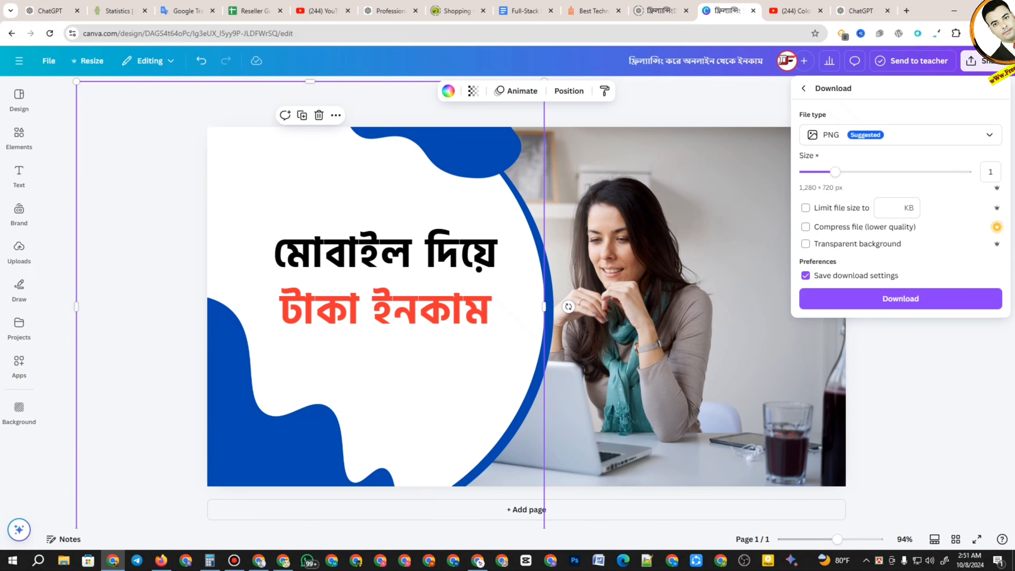
click(899, 135)
click(833, 164)
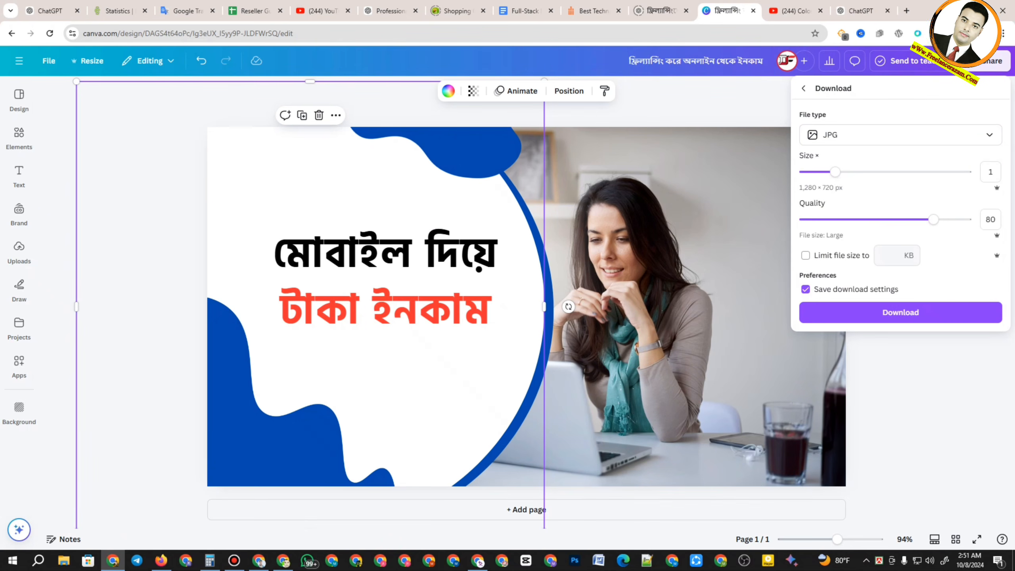
drag(934, 219, 875, 219)
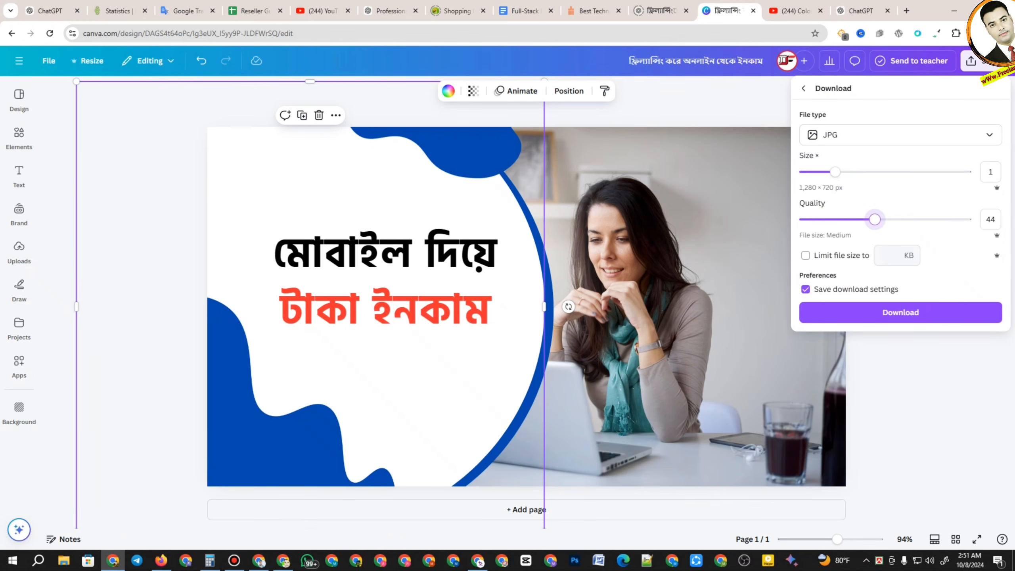
click(894, 255)
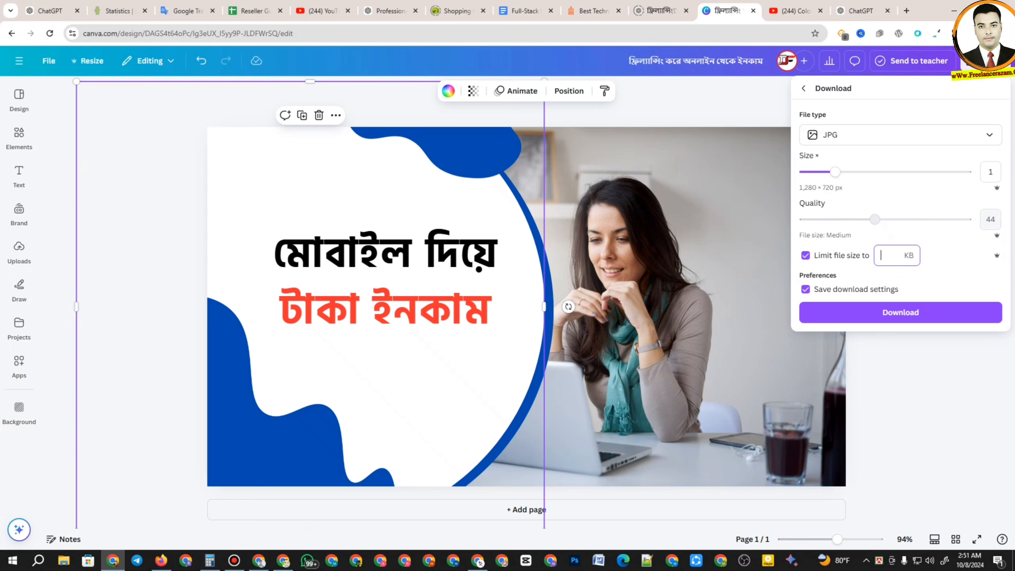
text(20)
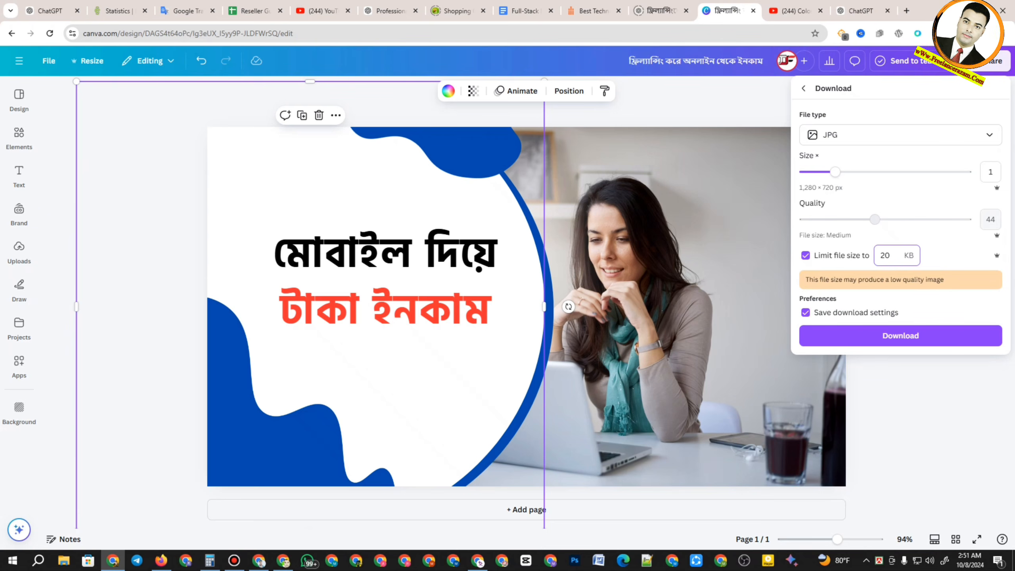
click(900, 336)
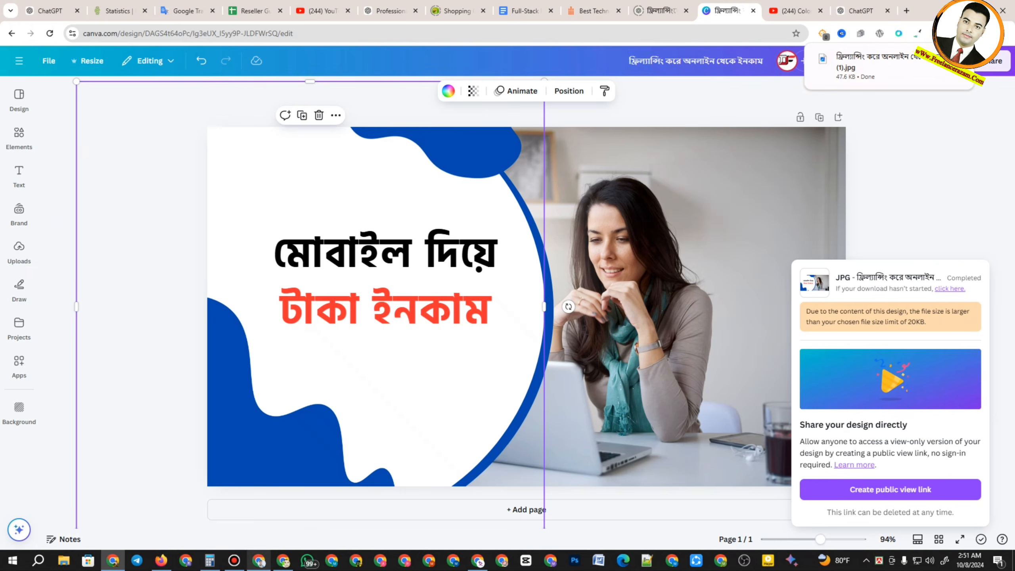
Switch back to the WordPress post editor and place the cursor in the empty block beneath the opening paragraph.
click(259, 561)
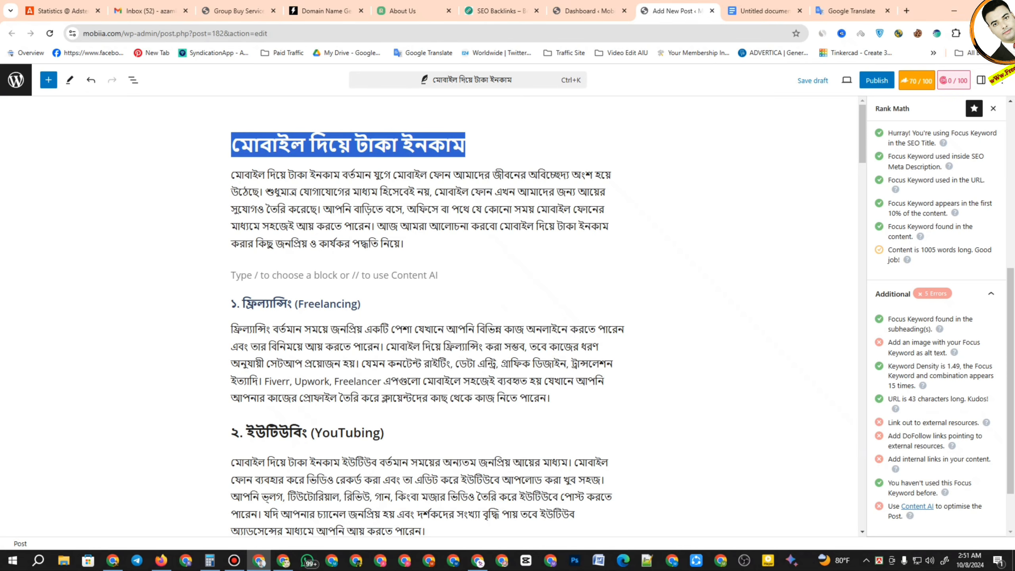
click(334, 275)
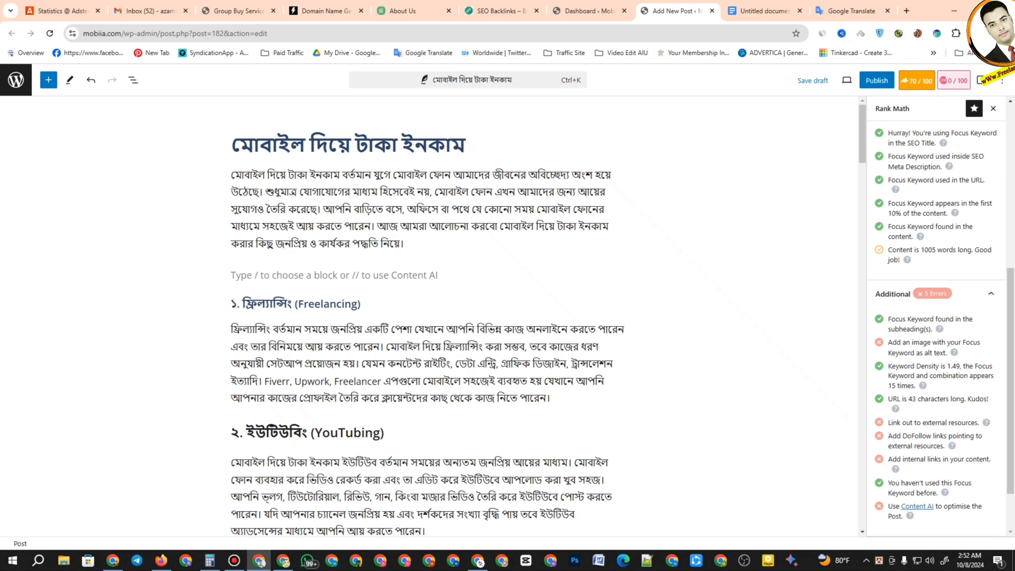
Switch to the browser window with the ad statistics, reload the Adsterra page and review its daily revenue table.
click(478, 560)
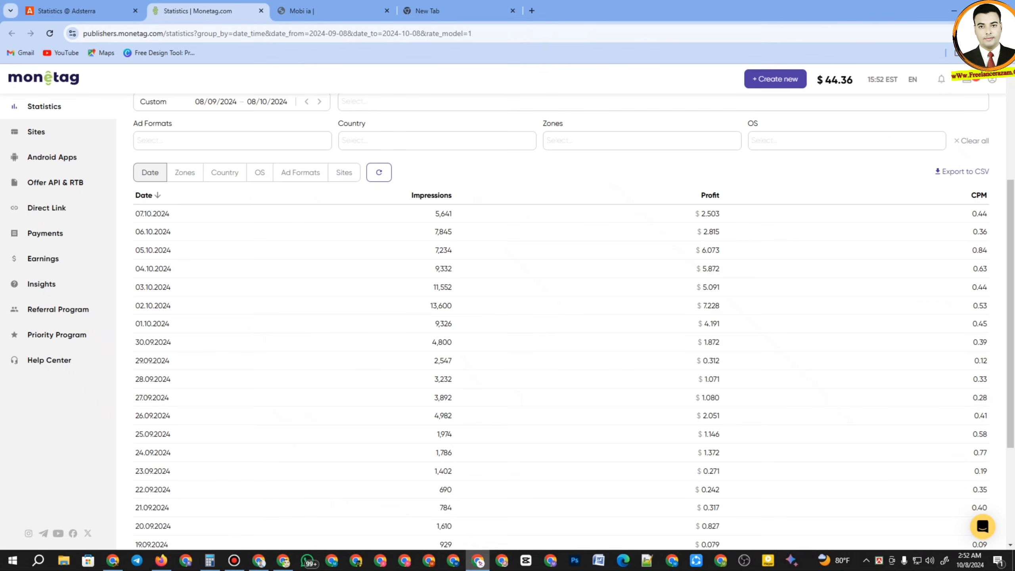
key(ctrl+shift+Tab)
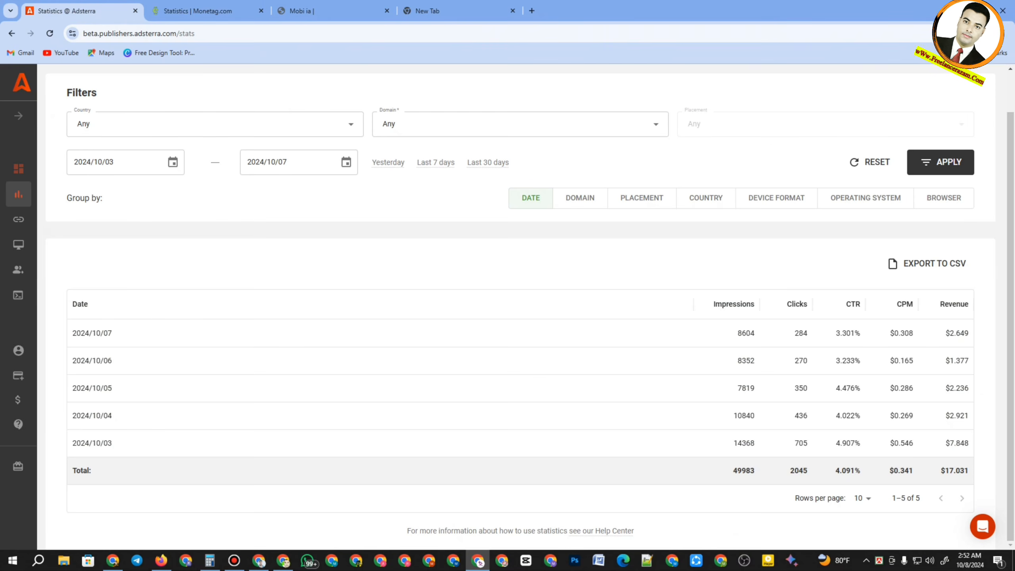
key(F5)
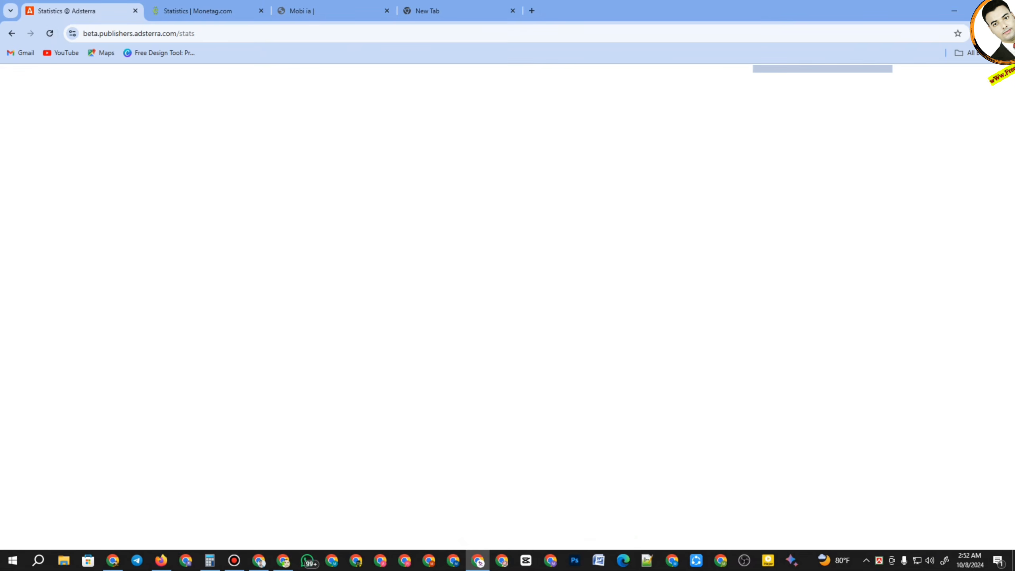
scroll(526, 305, down, 2)
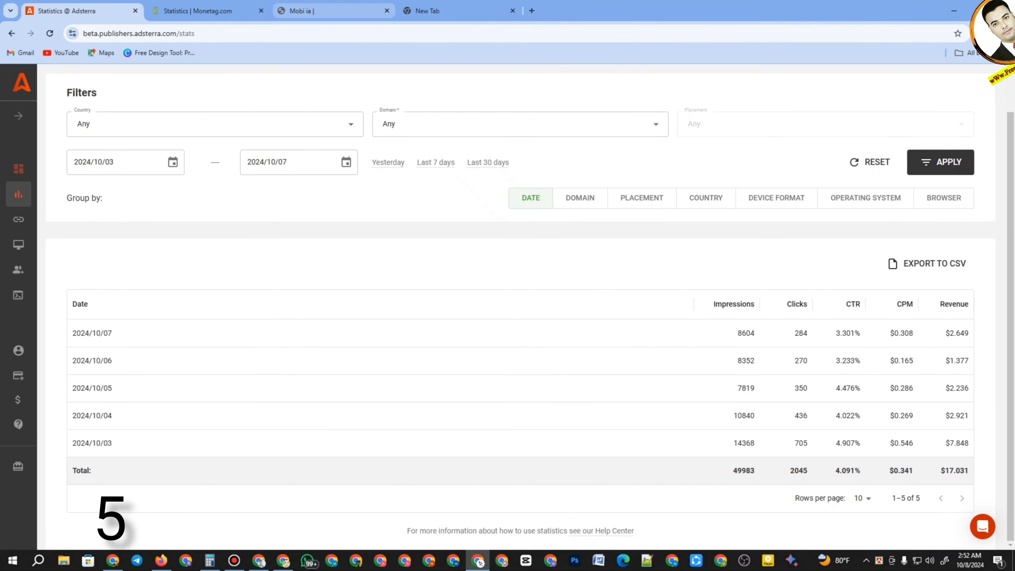
Reload the Mobiia blog homepage, look through its posts and return to the Monetag statistics.
key(ctrl+3)
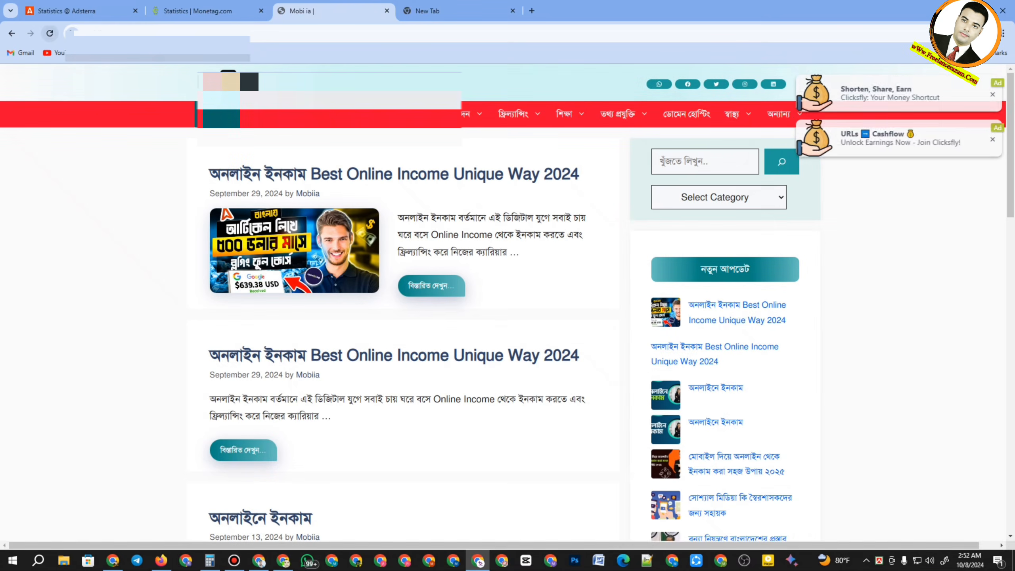
key(F5)
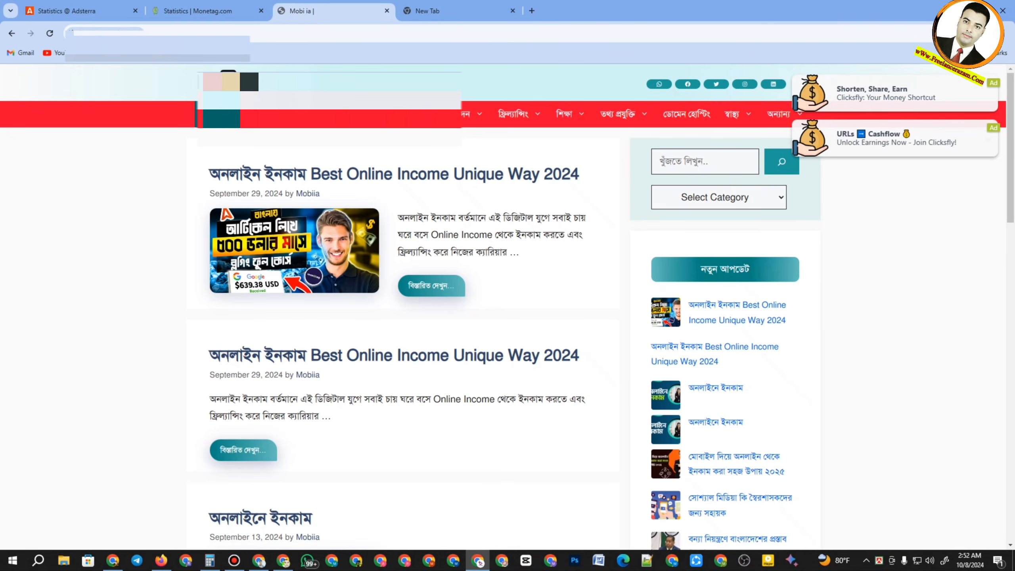
scroll(508, 308, down, 10)
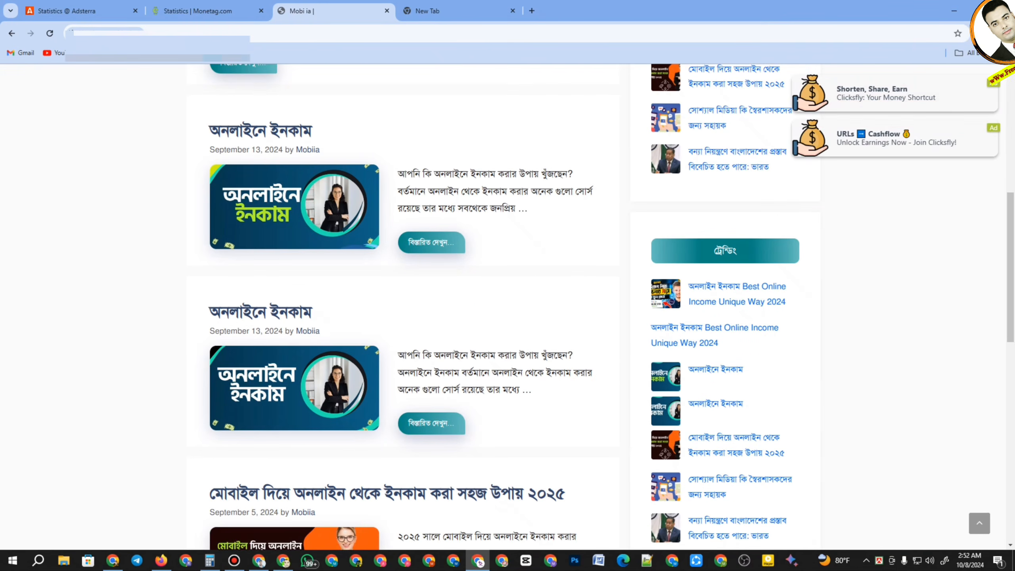
click(208, 11)
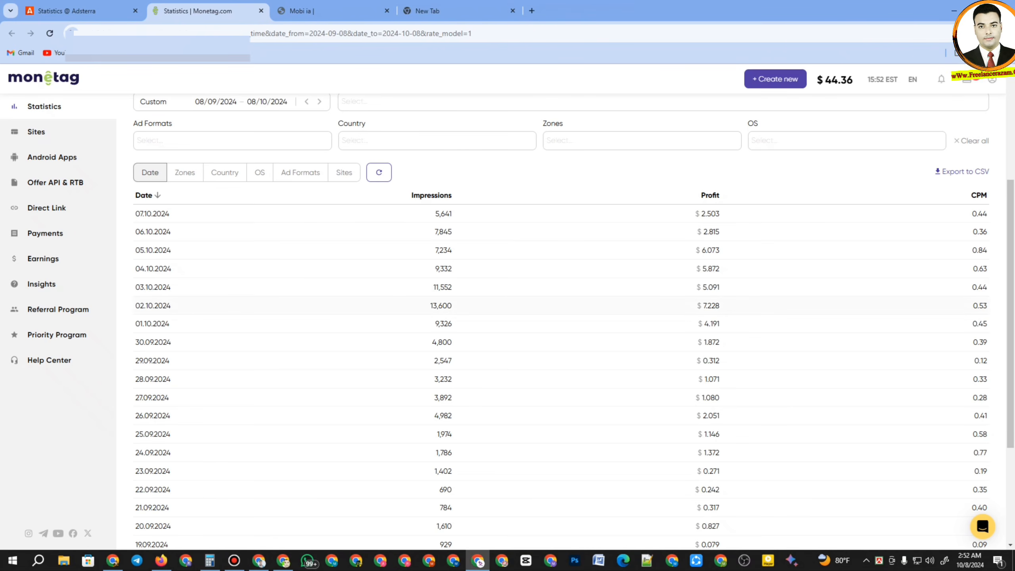
Switch to the WordPress post editor and copy the post title "মোবাইল দিয়ে টাকা ইনকাম".
key(alt+Tab)
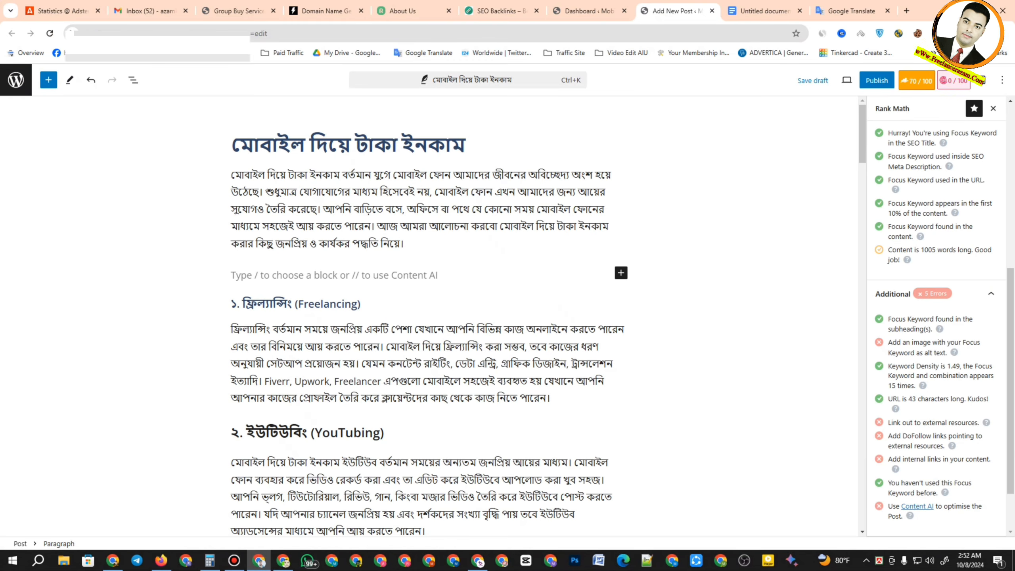
click(620, 273)
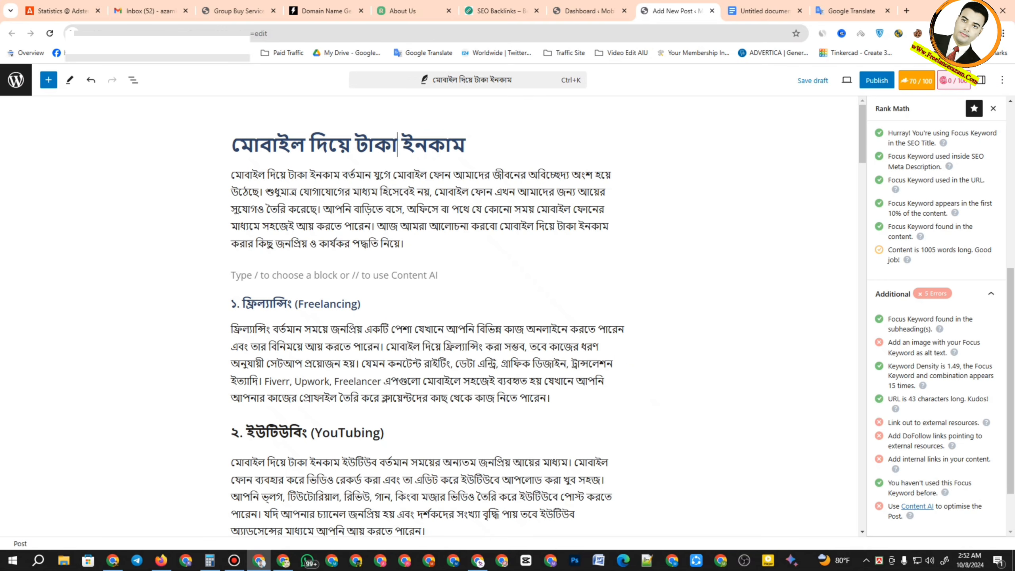
triple_click(384, 144)
right_click(383, 141)
click(404, 206)
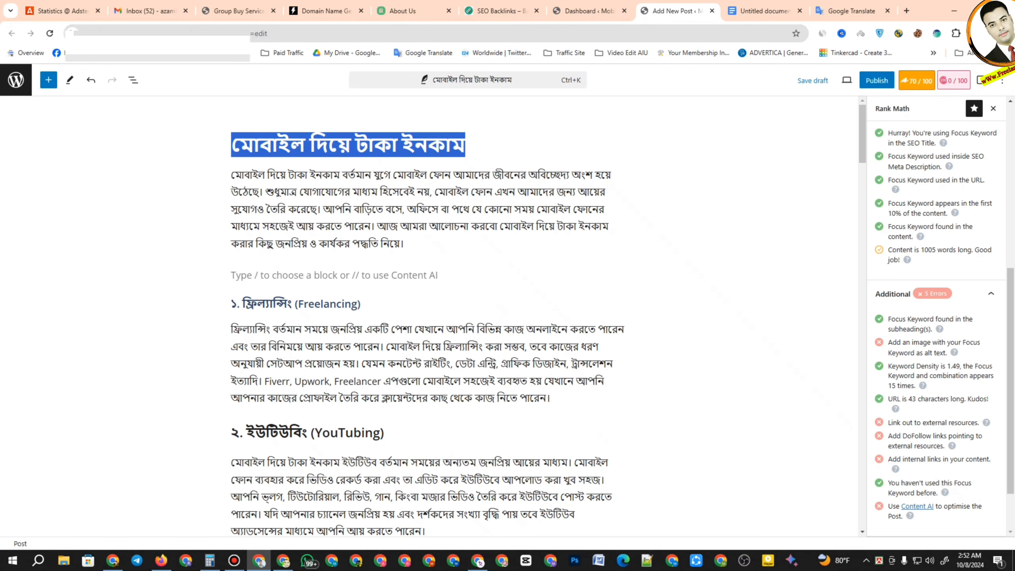
Add an Image block in the empty block beneath the opening paragraph and start uploading a file to it.
click(440, 275)
click(621, 273)
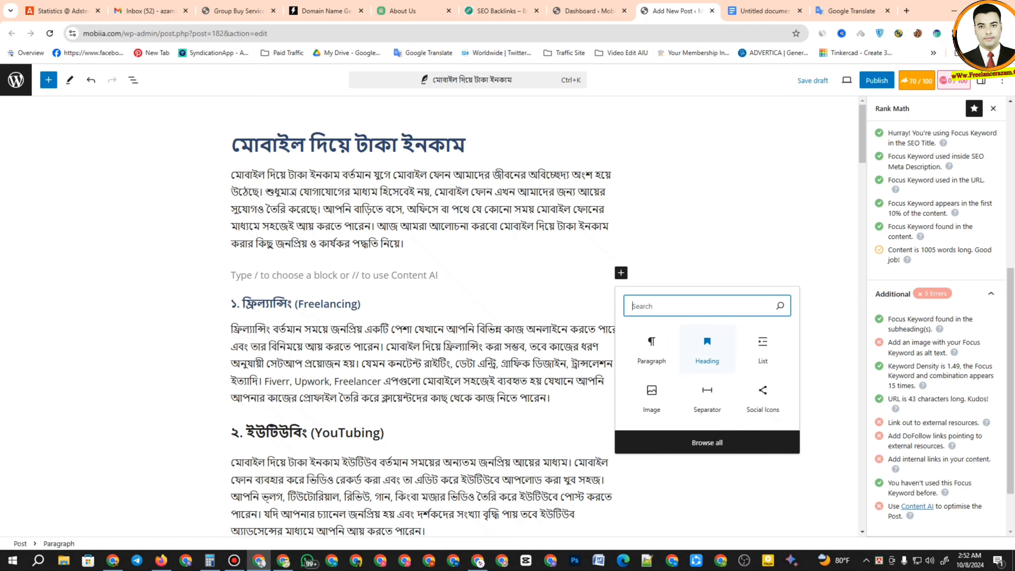
click(652, 396)
click(260, 328)
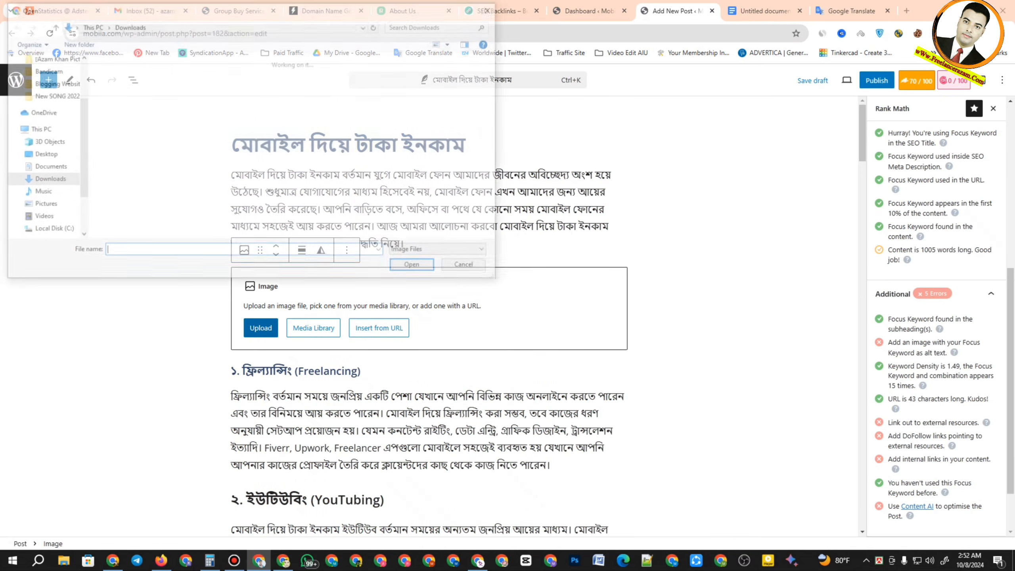
Rename the newest design image in Downloads with the copied title "মোবাইল দিয়ে টাকা ইনকাম" and upload it into the Image block.
click(125, 108)
right_click(124, 108)
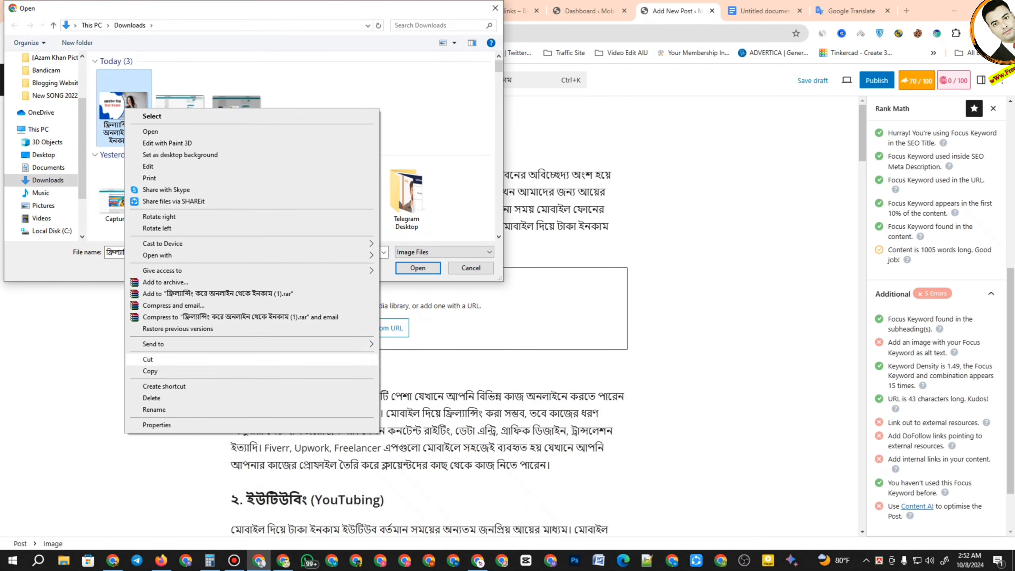
click(154, 409)
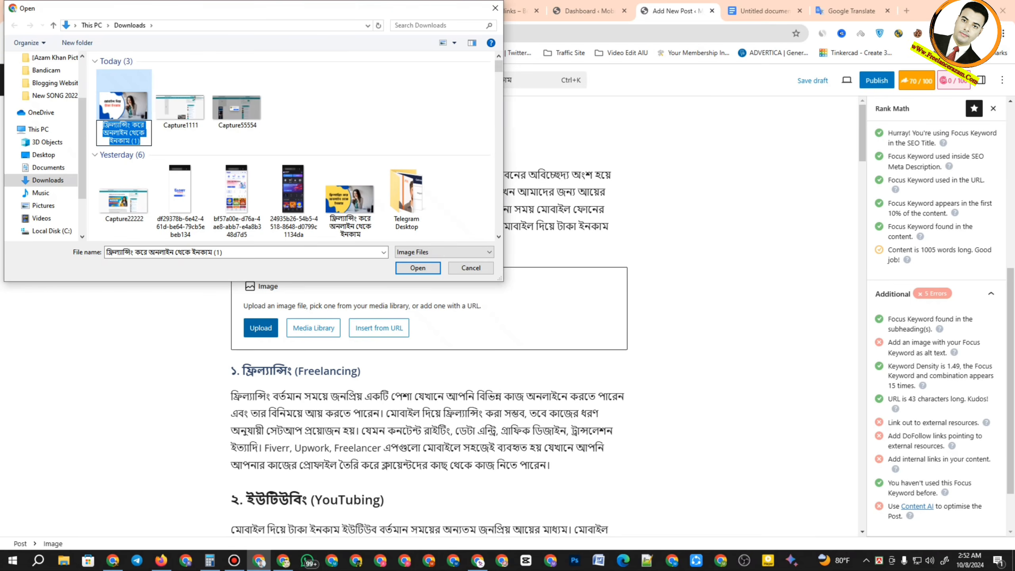
key(ctrl+v)
click(320, 116)
click(123, 86)
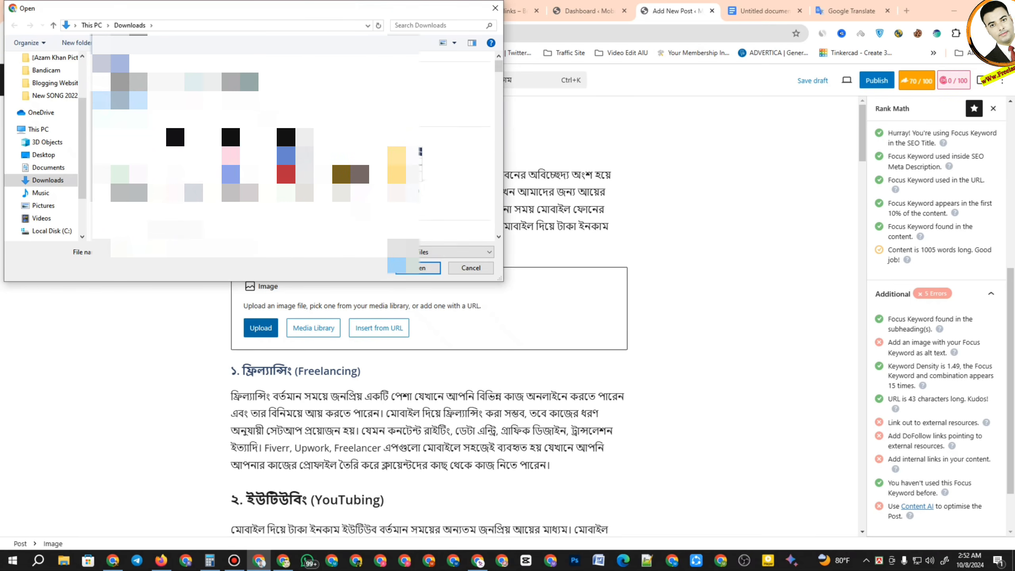
click(426, 270)
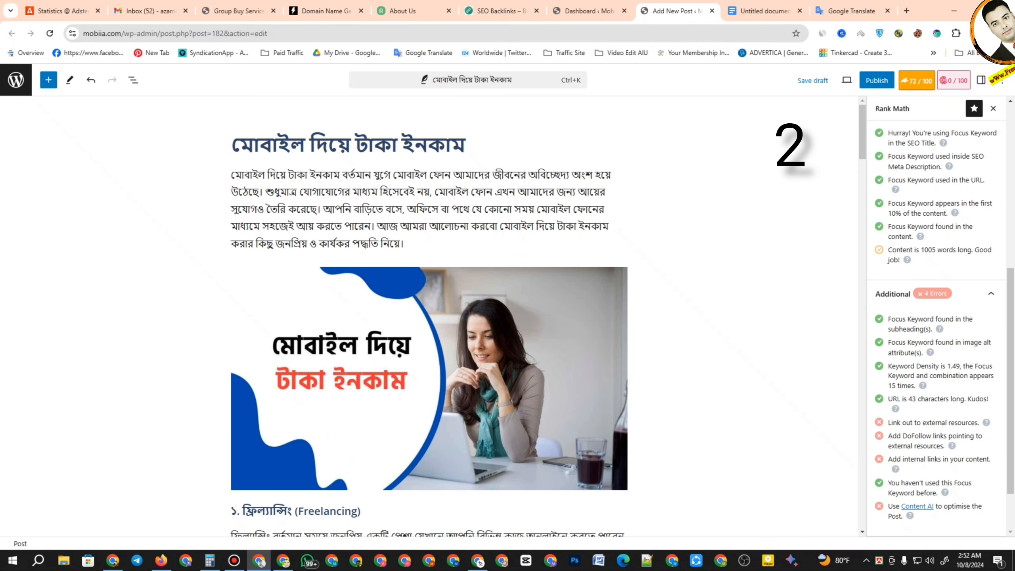
Examine Rank Math's Additional checks for image alt text, URL length and external links, and look through the post's sections.
drag(888, 342, 923, 352)
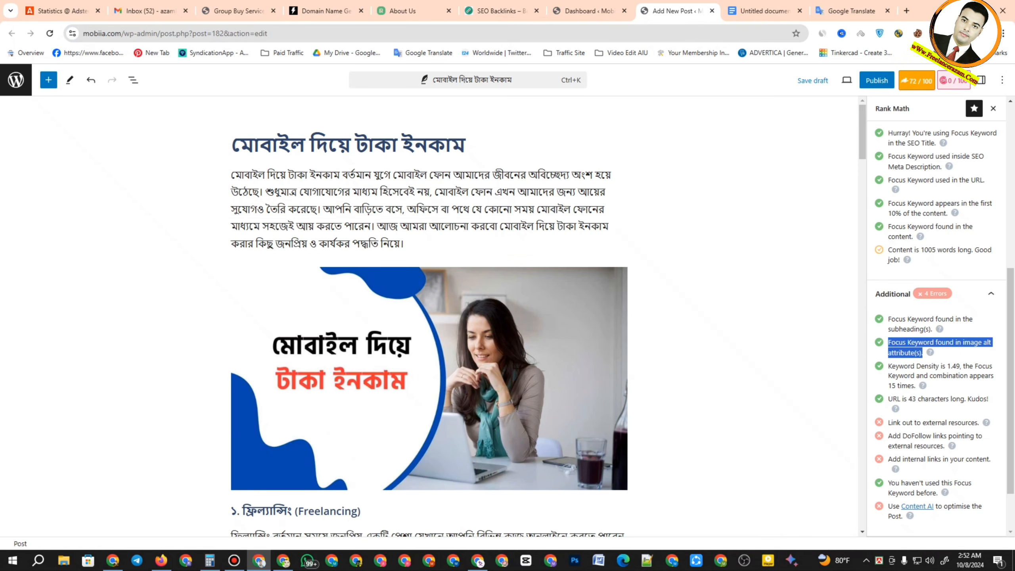
drag(888, 398, 988, 399)
scroll(935, 320, down, 2)
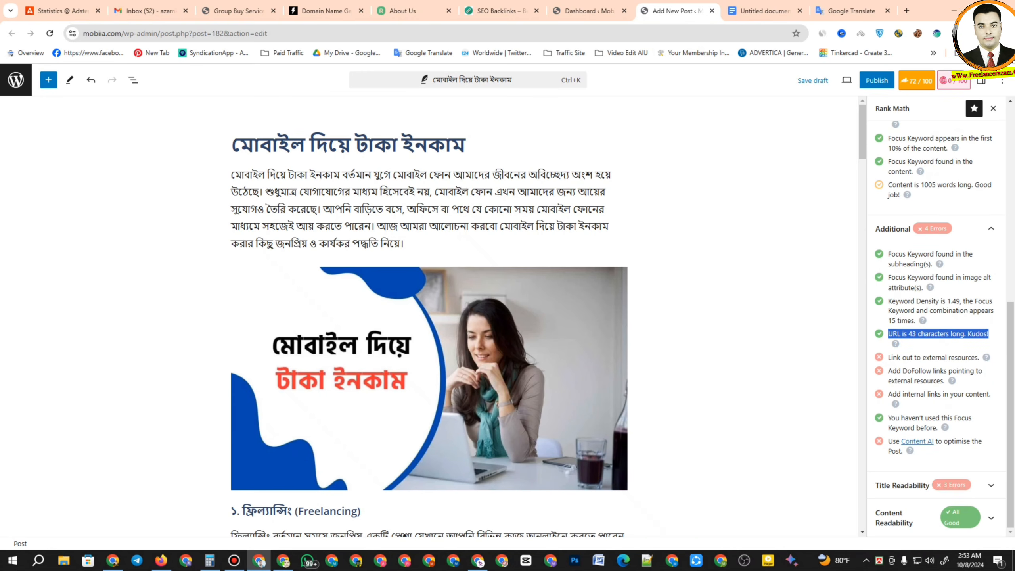
drag(465, 145, 231, 145)
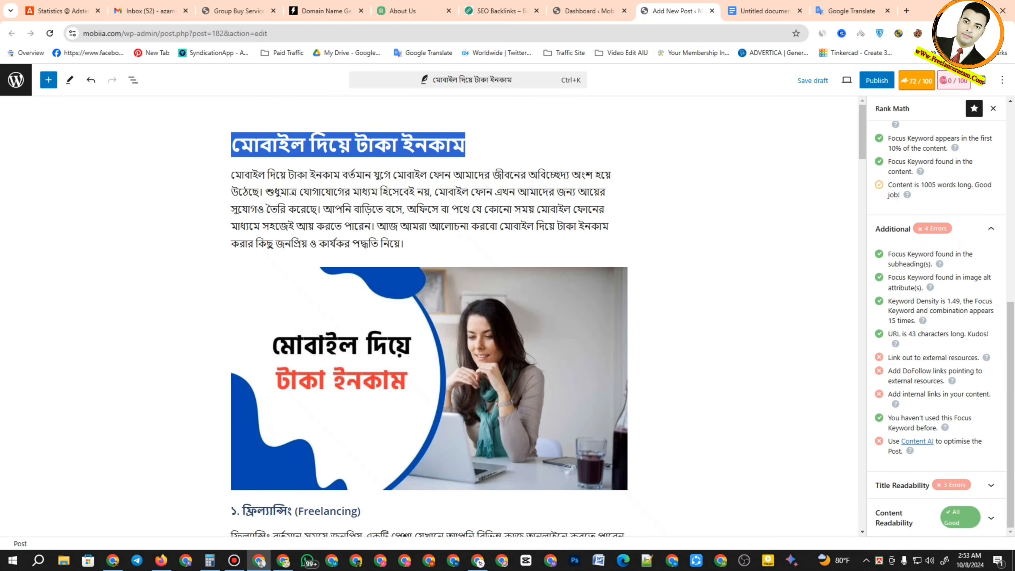
click(465, 145)
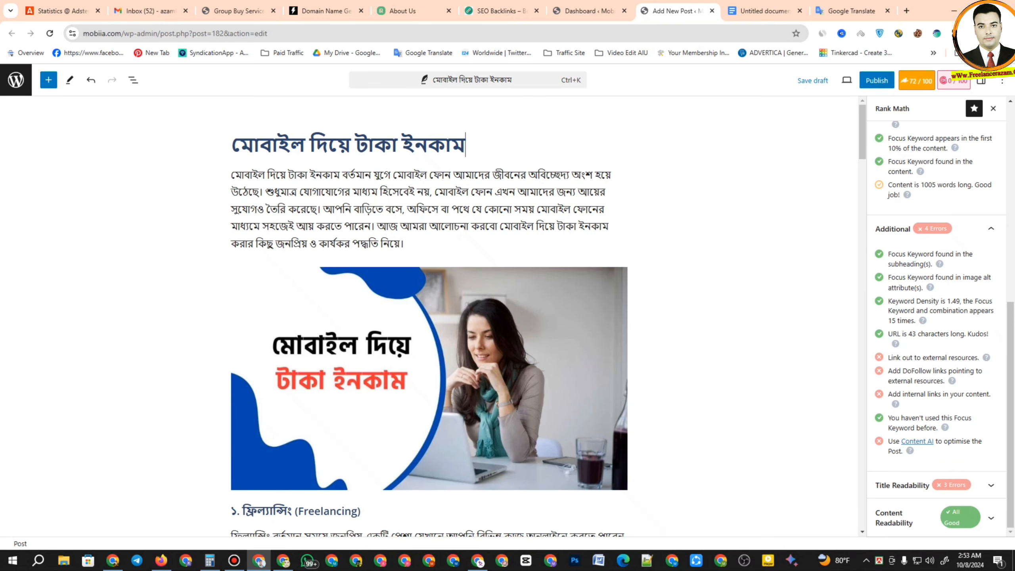
triple_click(933, 357)
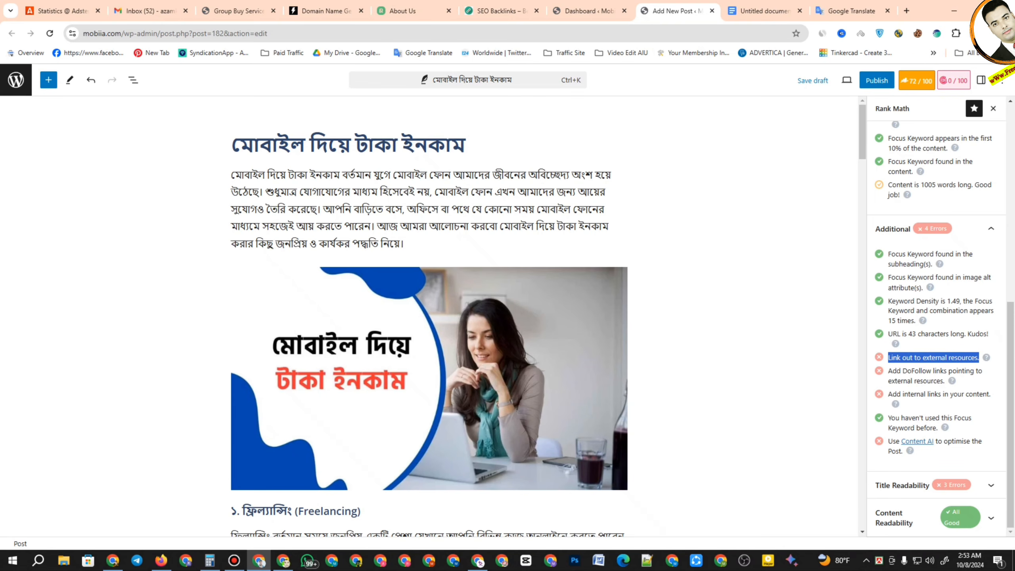
scroll(429, 316, down, 5)
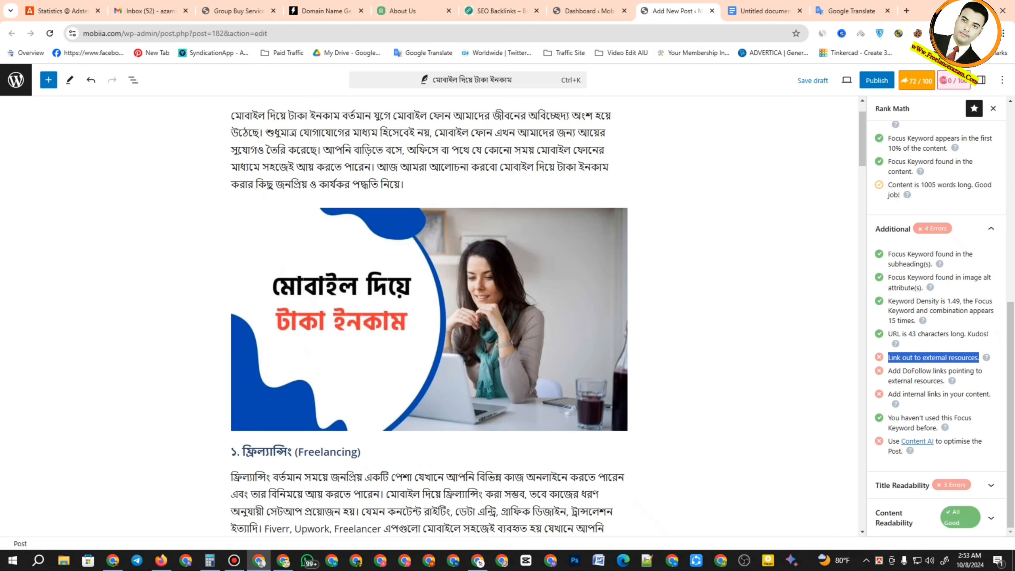
scroll(428, 316, up, 5)
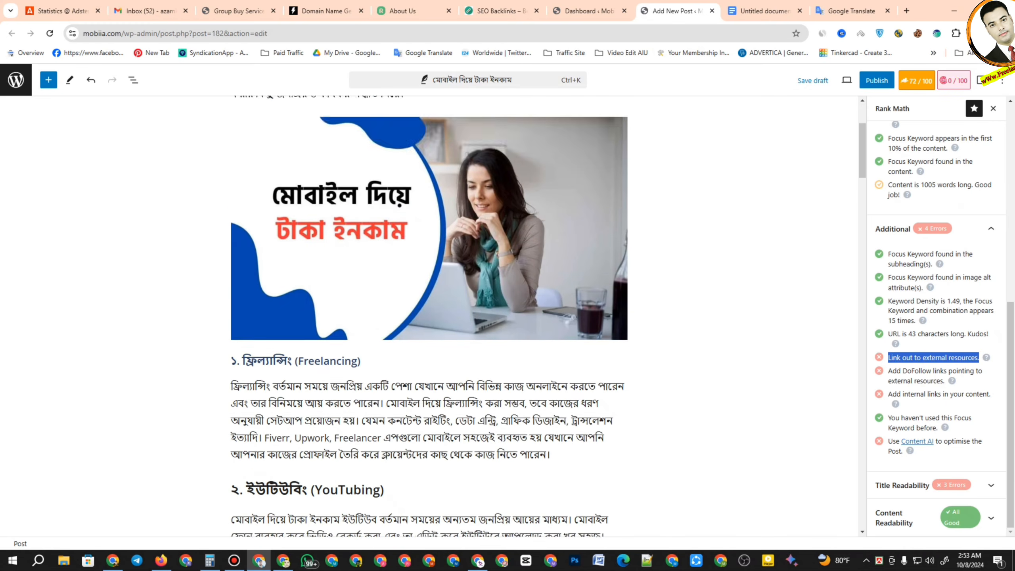
scroll(429, 316, down, 10)
scroll(428, 316, down, 5)
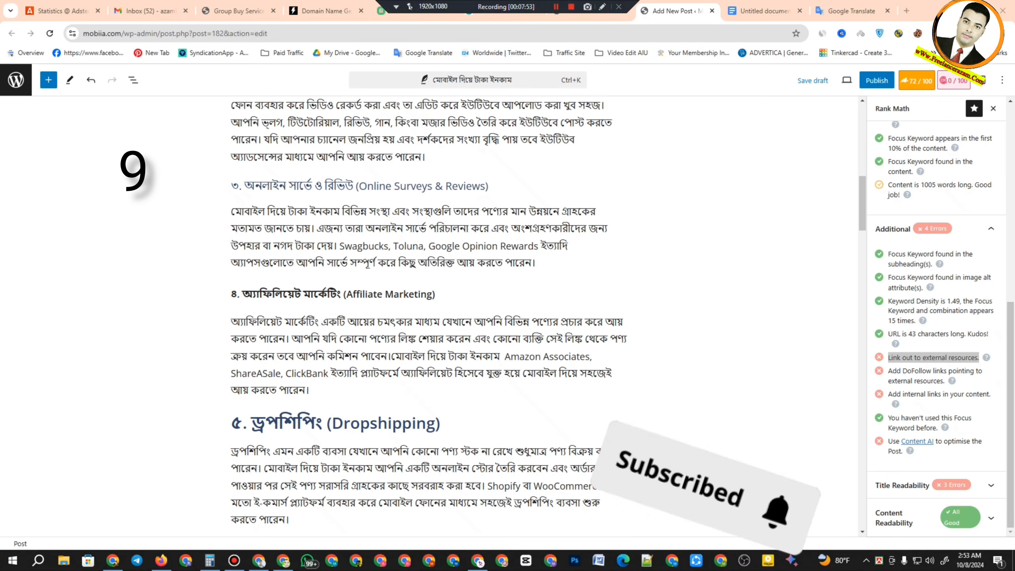
scroll(429, 316, up, 10)
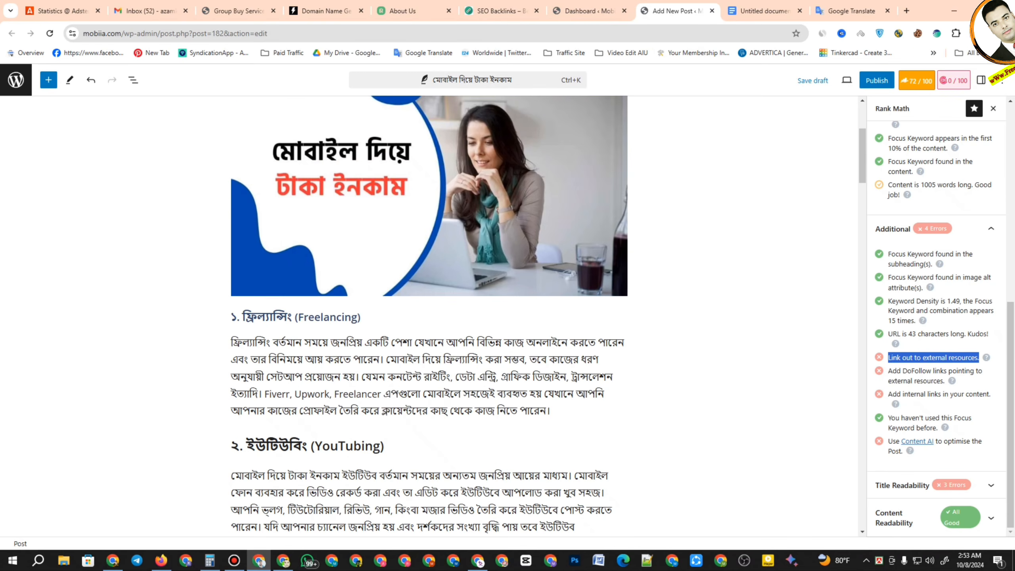
Search Google for "Freelancing" from the first section heading, and refine the search to "freelancing wikipedia".
double_click(325, 317)
right_click(339, 319)
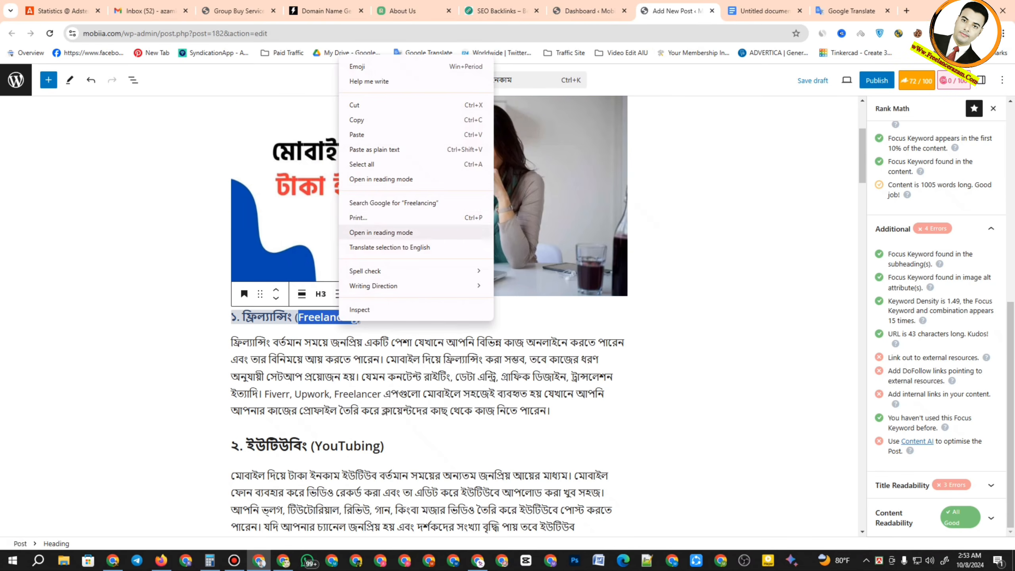
click(394, 202)
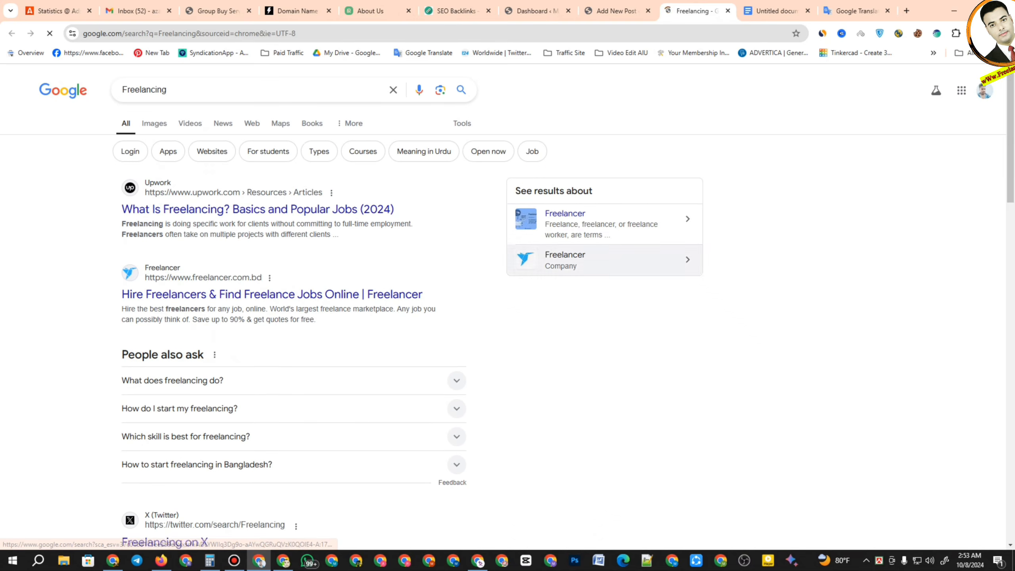
click(180, 90)
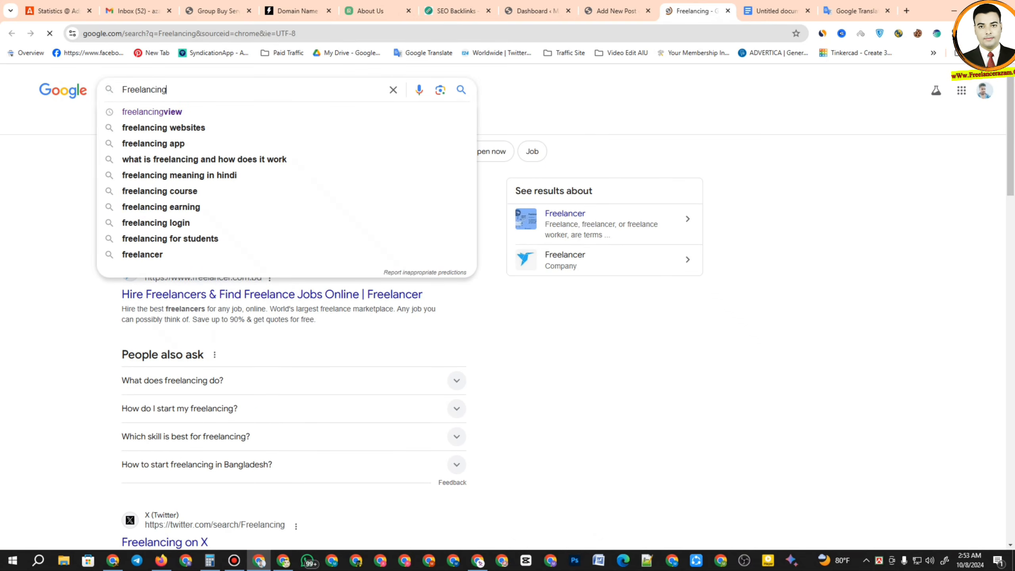
text(wiki)
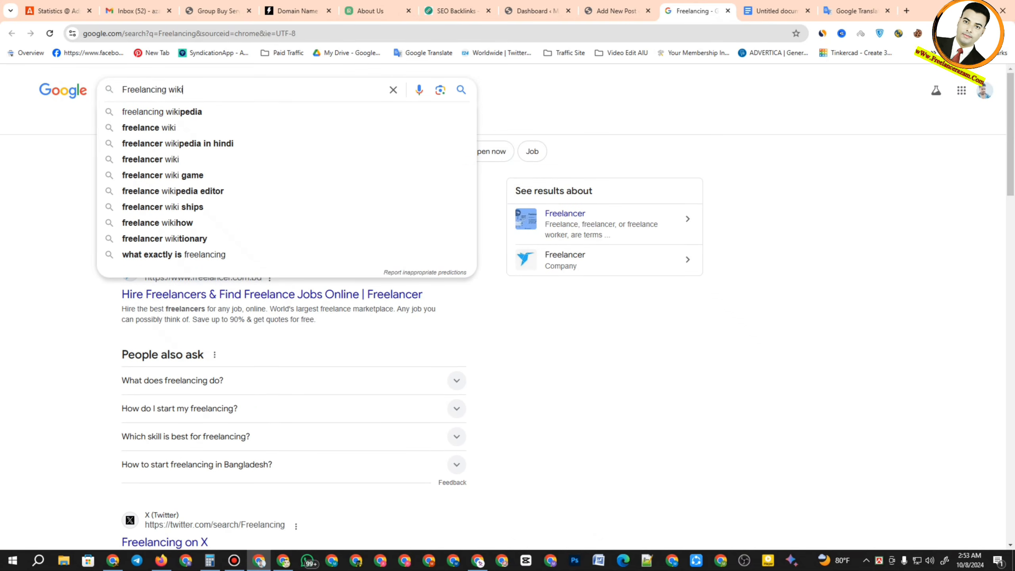
key(Down)
key(Return)
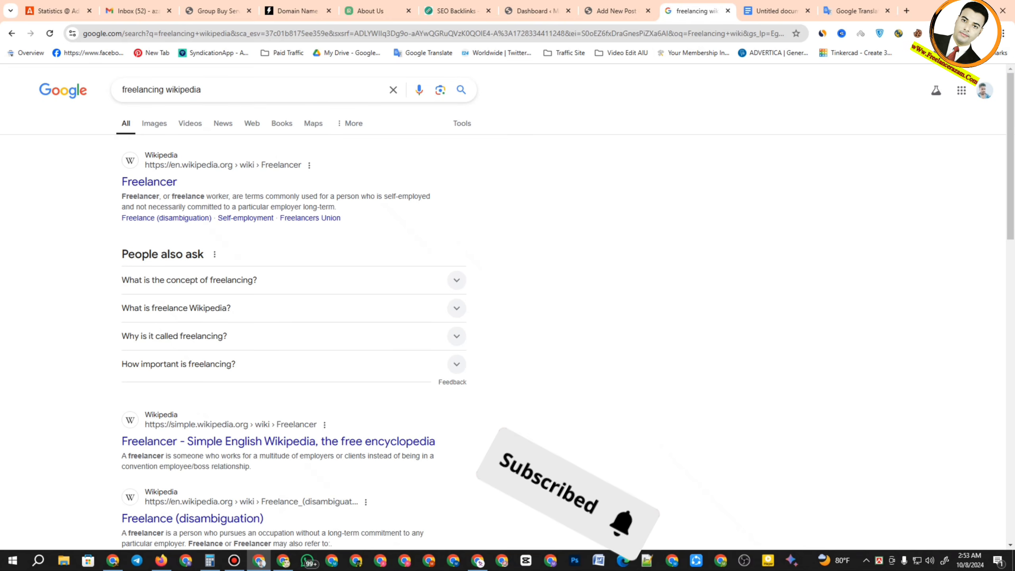
Open the Wikipedia result "Freelance (disambiguation)" and copy the page's URL.
scroll(192, 325, down, 5)
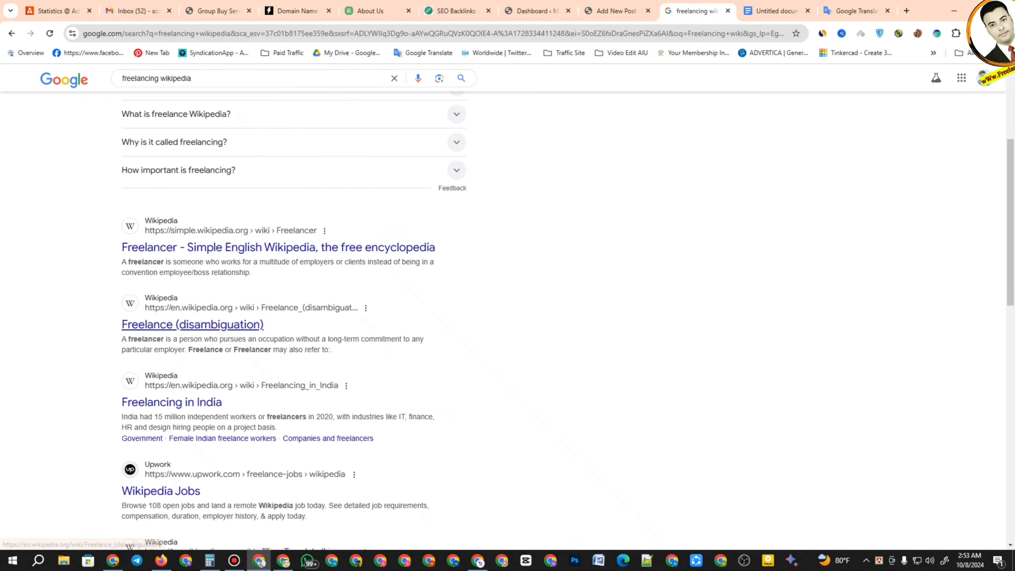
click(191, 325)
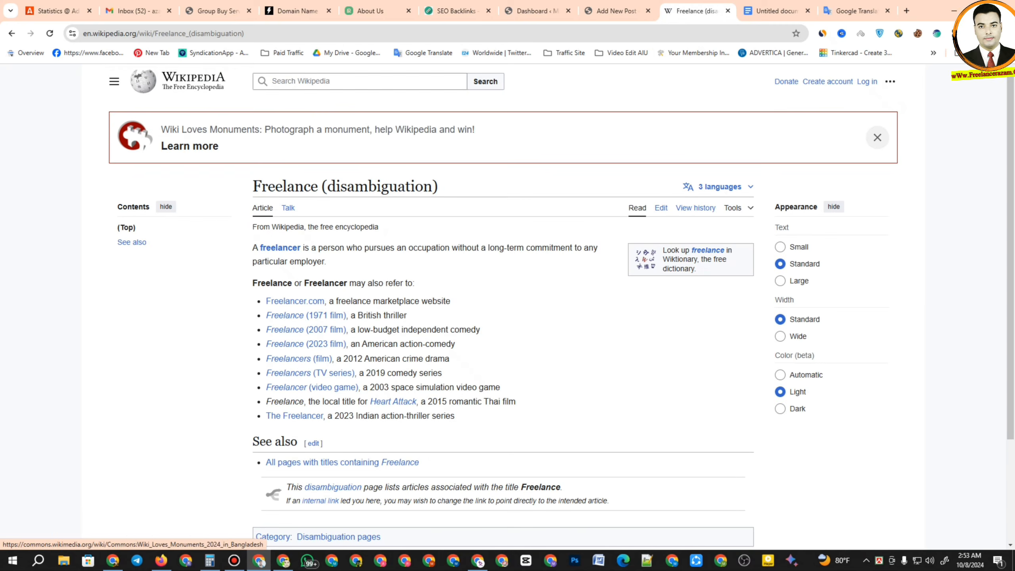
right_click(306, 35)
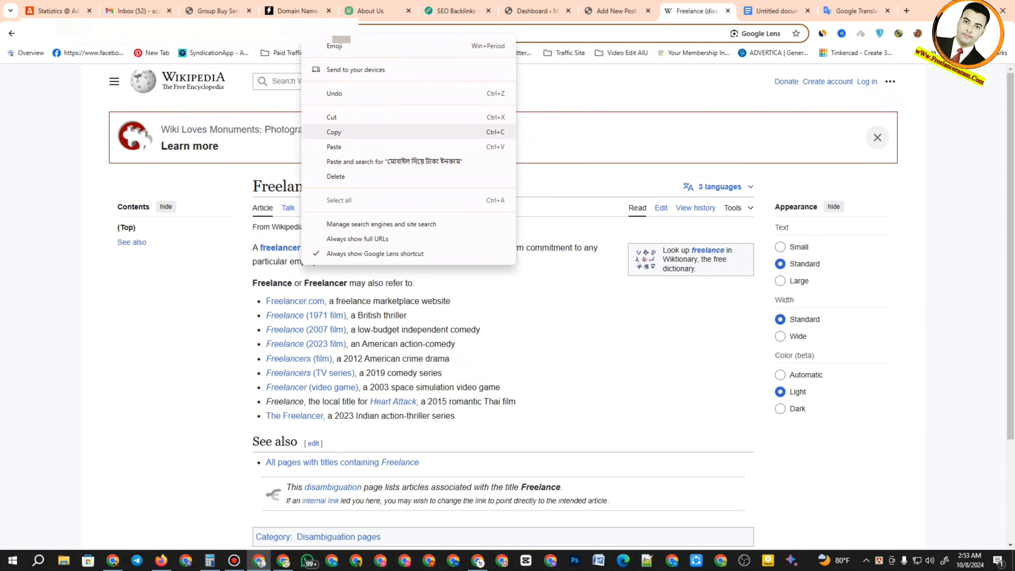
click(327, 133)
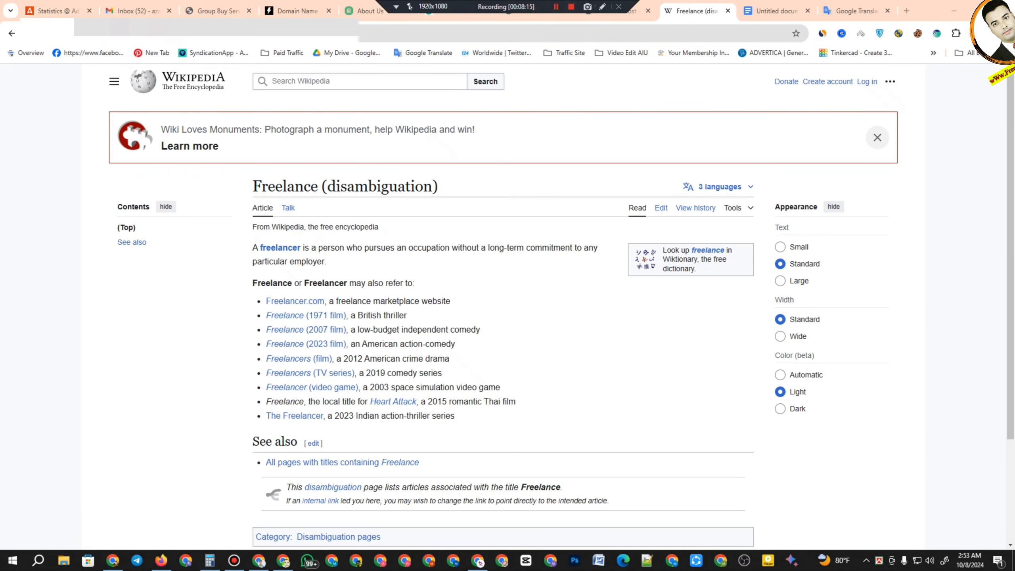
click(556, 7)
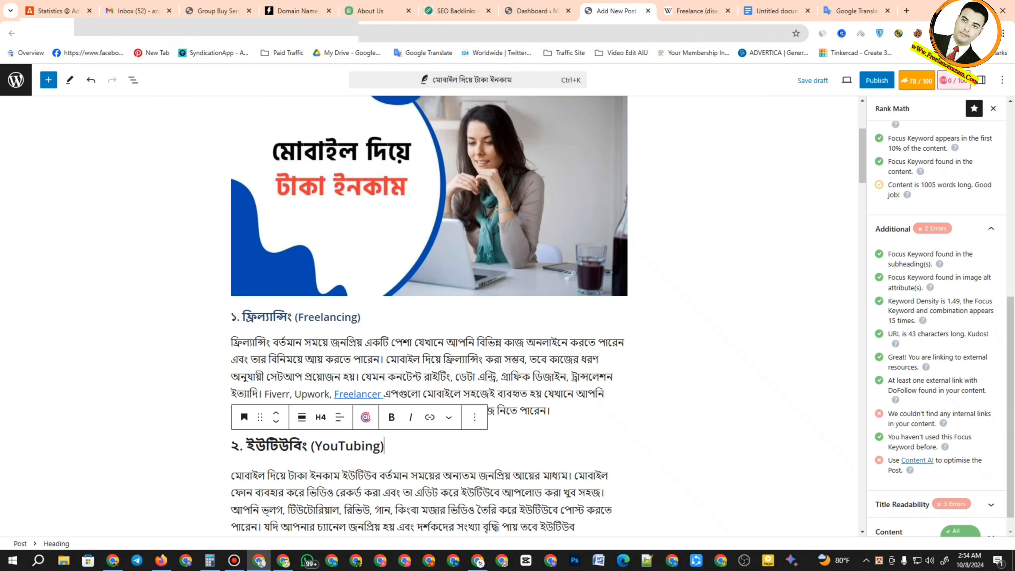
Check the Wikipedia link on the word "Freelancer" in the post, and examine Rank Math's score and its external and internal link checks.
click(348, 393)
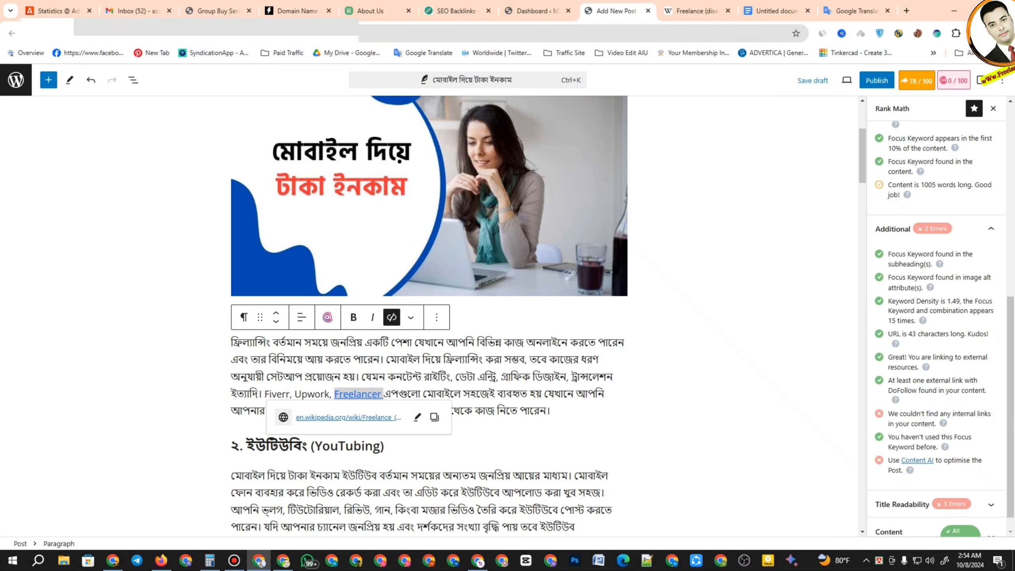
click(472, 378)
mouse_move(554, 2)
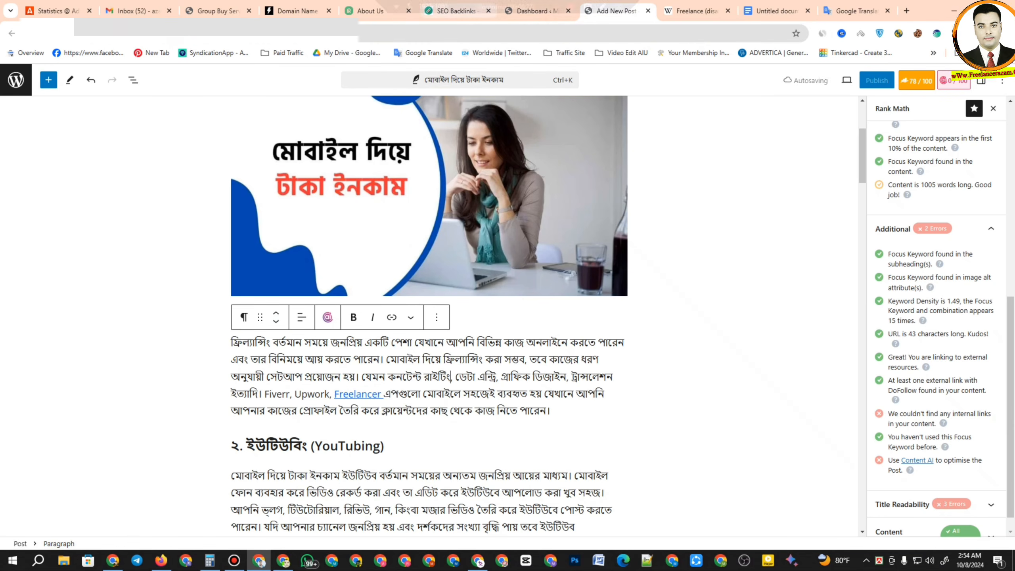
click(603, 7)
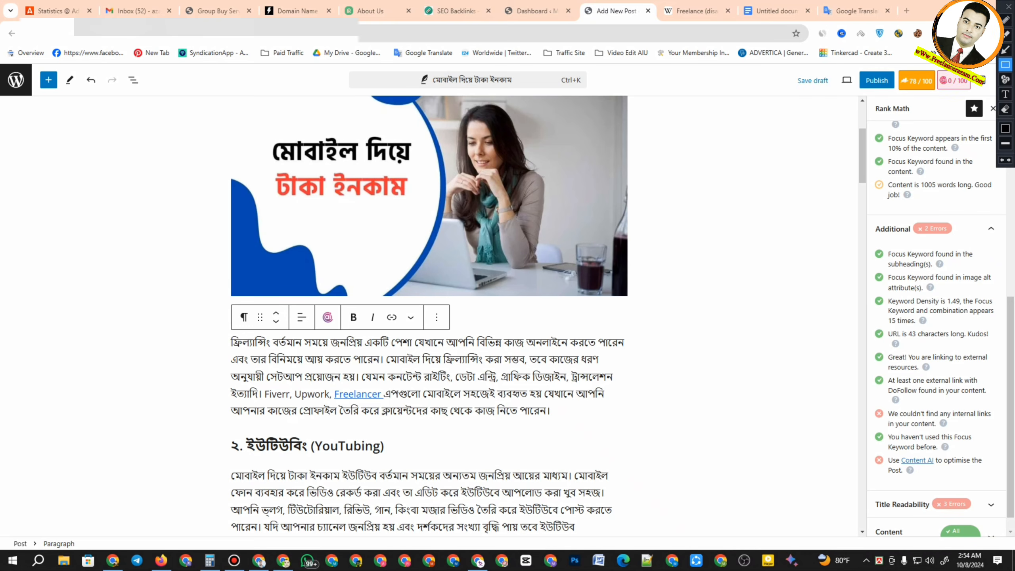
mouse_move(865, 347)
mouse_down()
mouse_move(969, 378)
mouse_move(995, 367)
mouse_up()
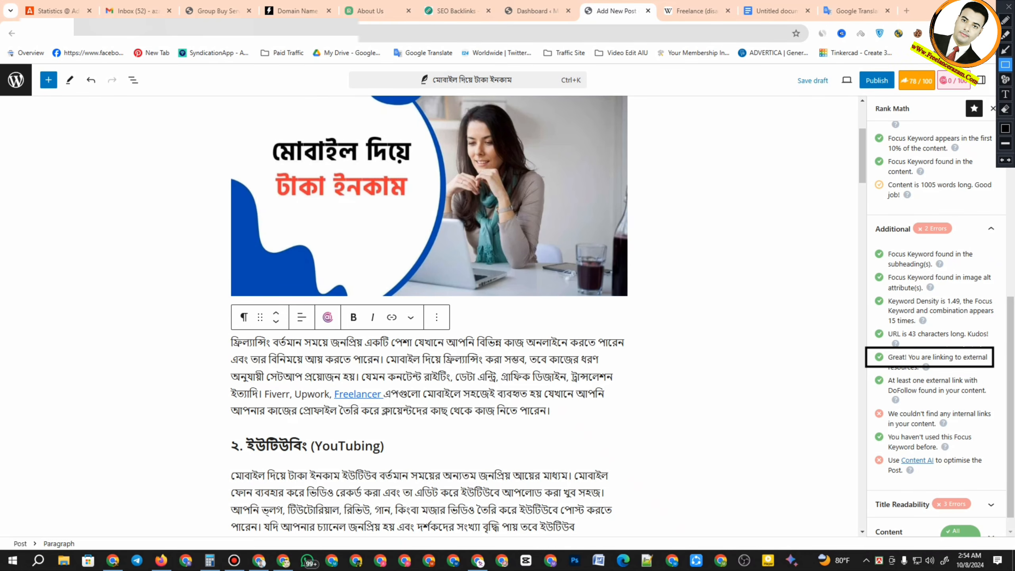
mouse_move(869, 408)
mouse_down()
mouse_move(934, 432)
mouse_move(997, 429)
mouse_up()
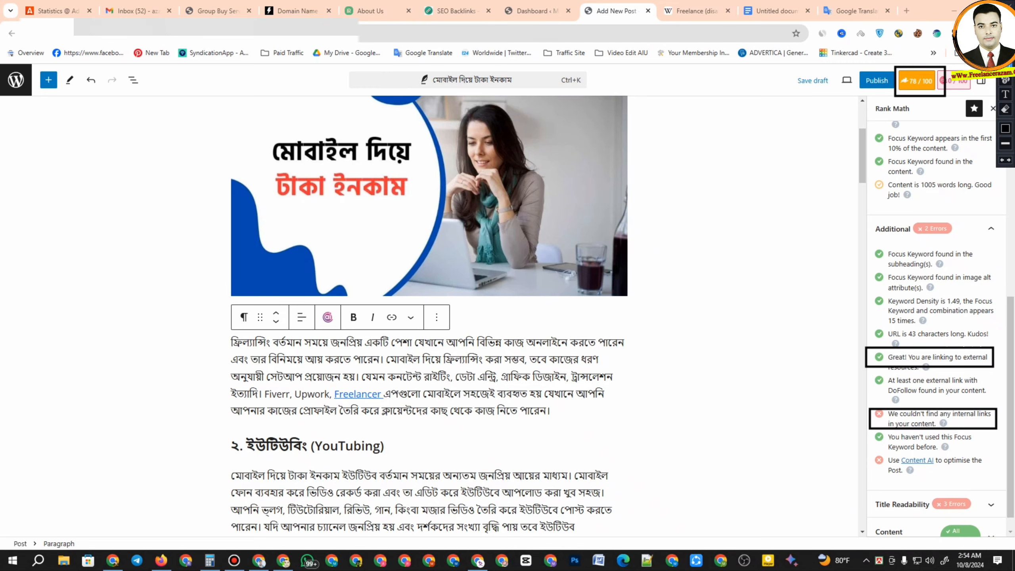
key(Escape)
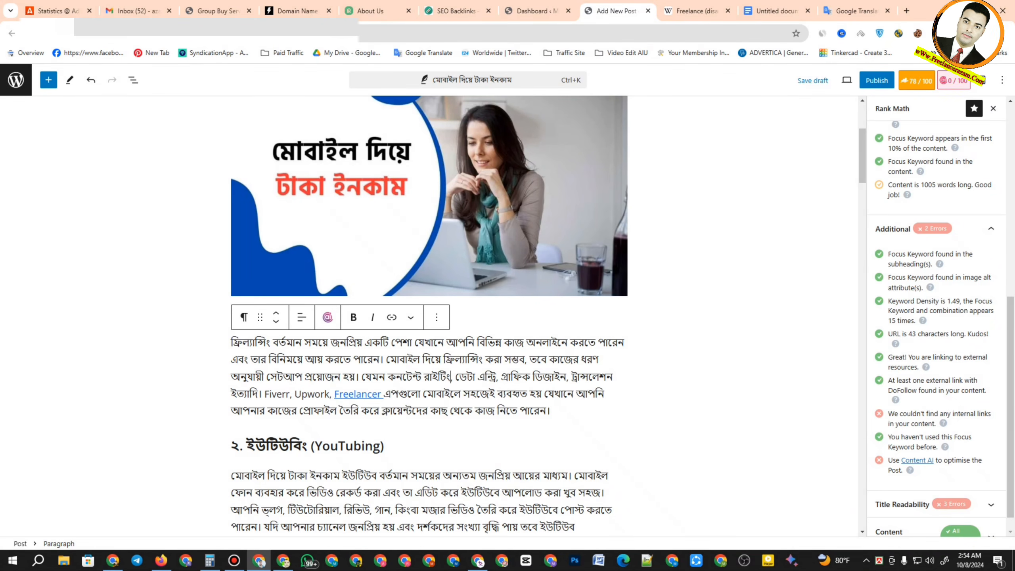
triple_click(935, 418)
scroll(935, 419, down, 1)
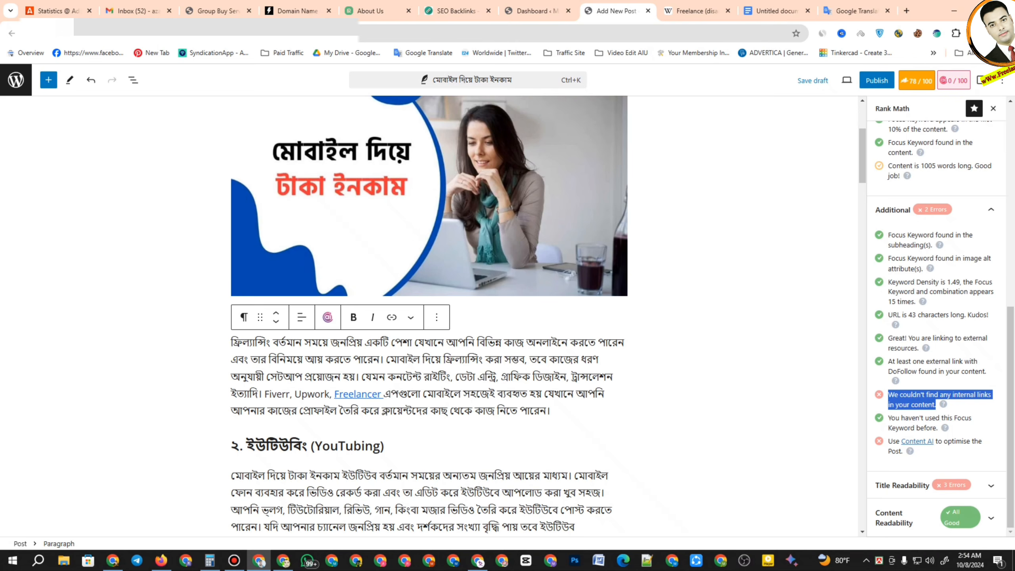
Add a new empty paragraph below the post's concluding paragraph.
scroll(428, 316, down, 15)
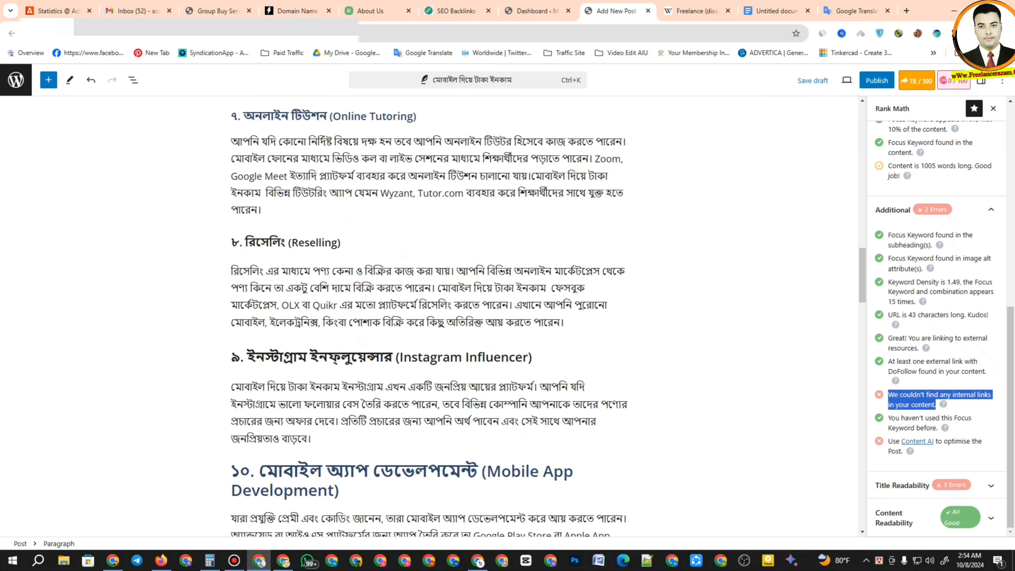
scroll(429, 316, up, 5)
scroll(428, 316, down, 20)
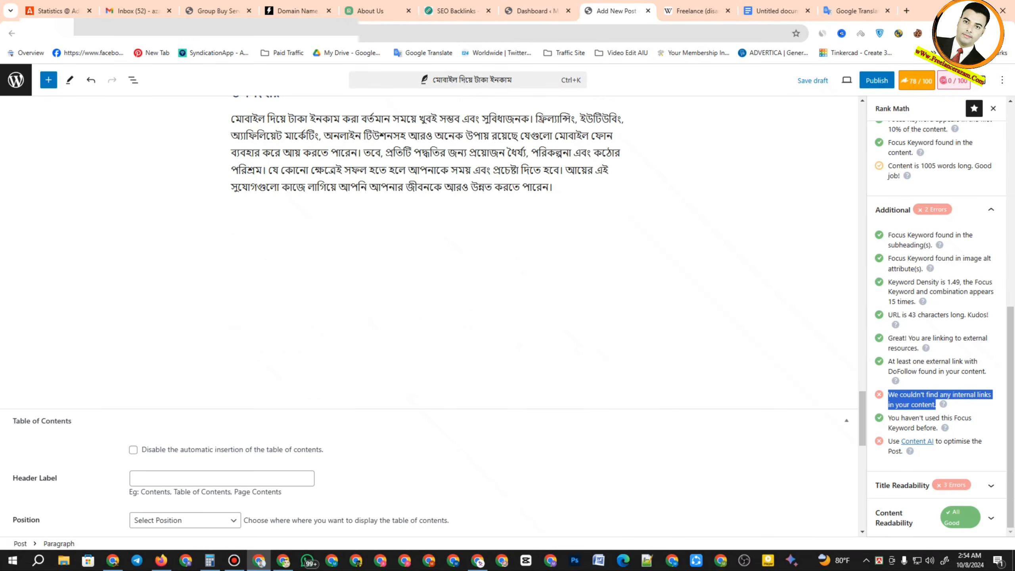
click(554, 187)
key(Return)
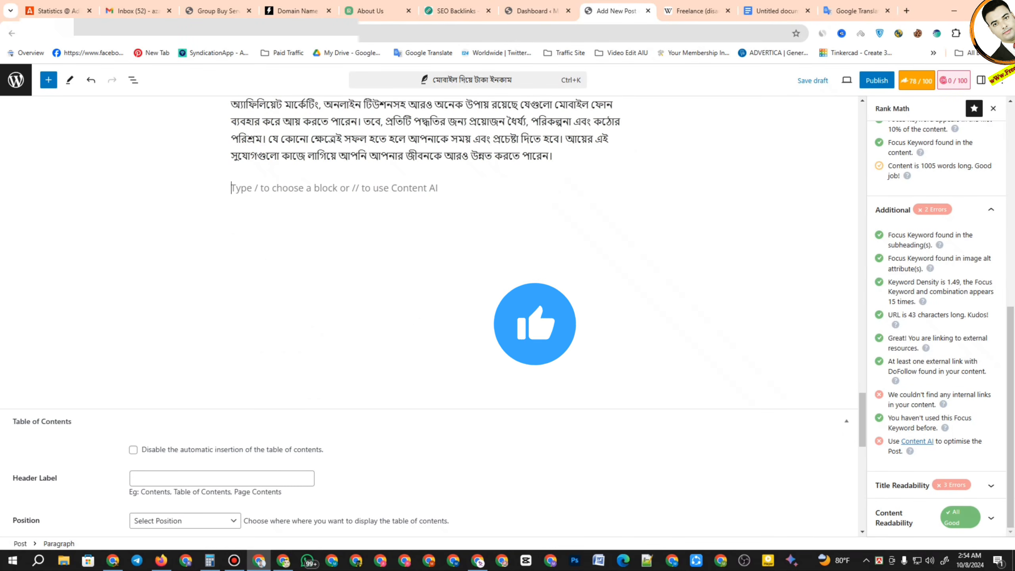
Switch to Google Translate, clear the old text, dictate "আরো বিস্তারিত দেখুন" in Bengali and copy the phrase.
click(857, 11)
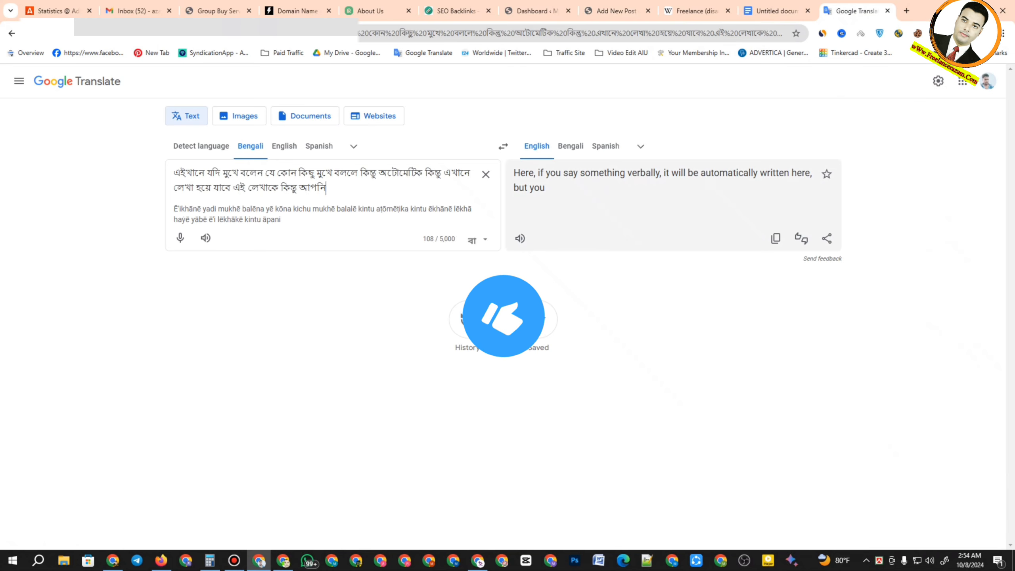
click(485, 174)
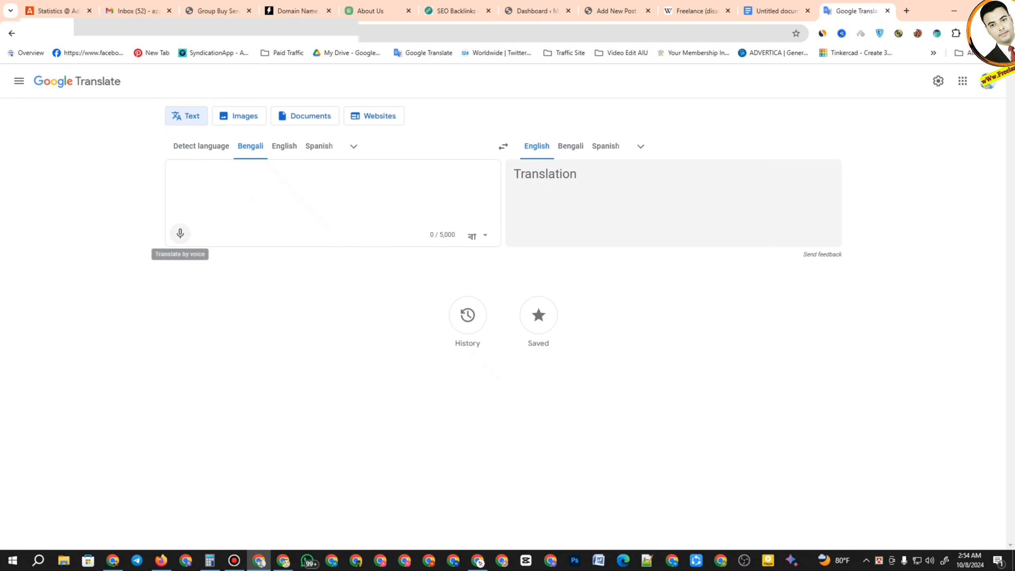
click(181, 234)
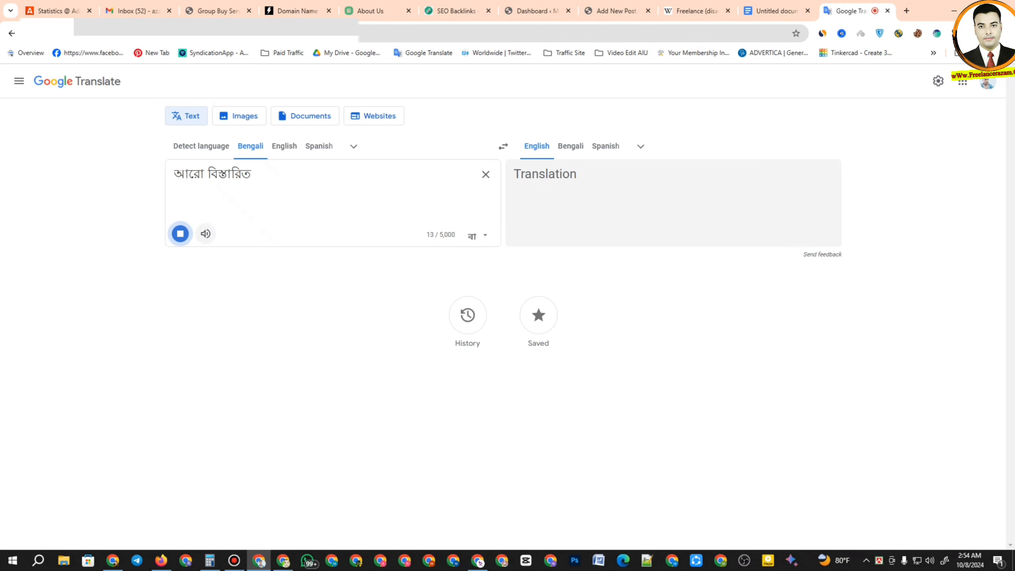
click(180, 233)
triple_click(256, 176)
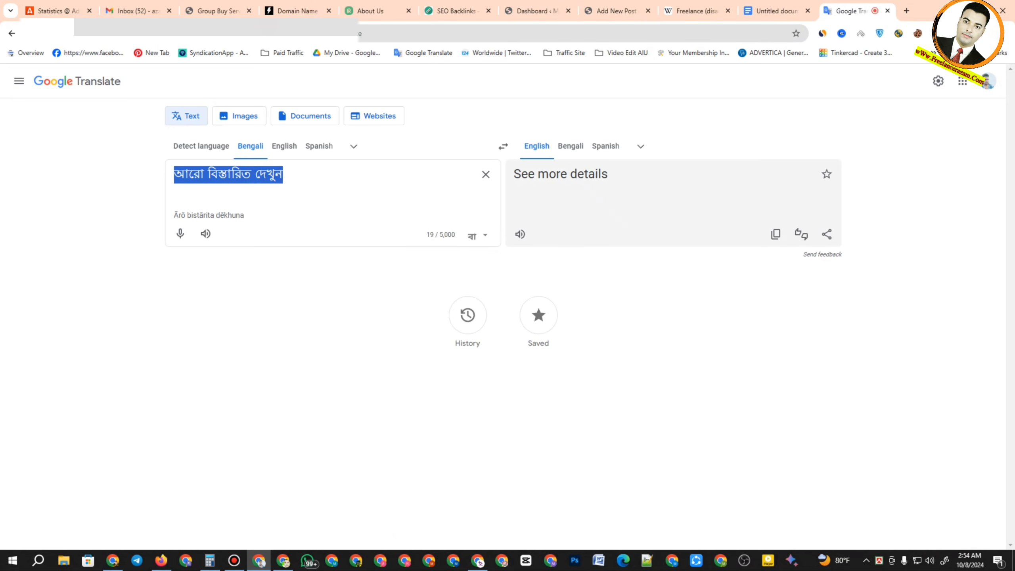
right_click(257, 178)
click(280, 244)
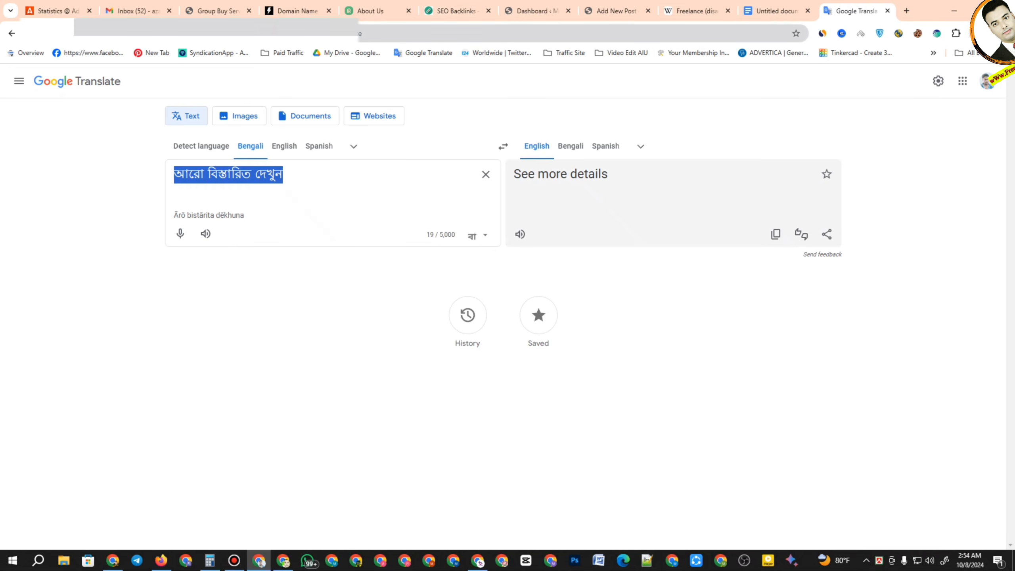
Paste "আরো বিস্তারিত দেখুন" into the new last paragraph of the WordPress post.
click(616, 11)
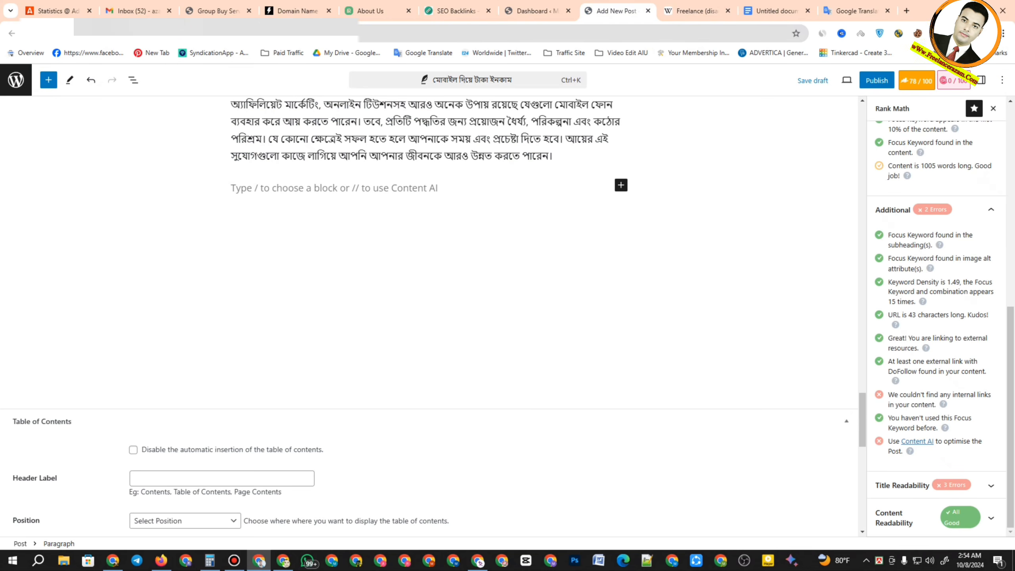
right_click(326, 194)
click(359, 307)
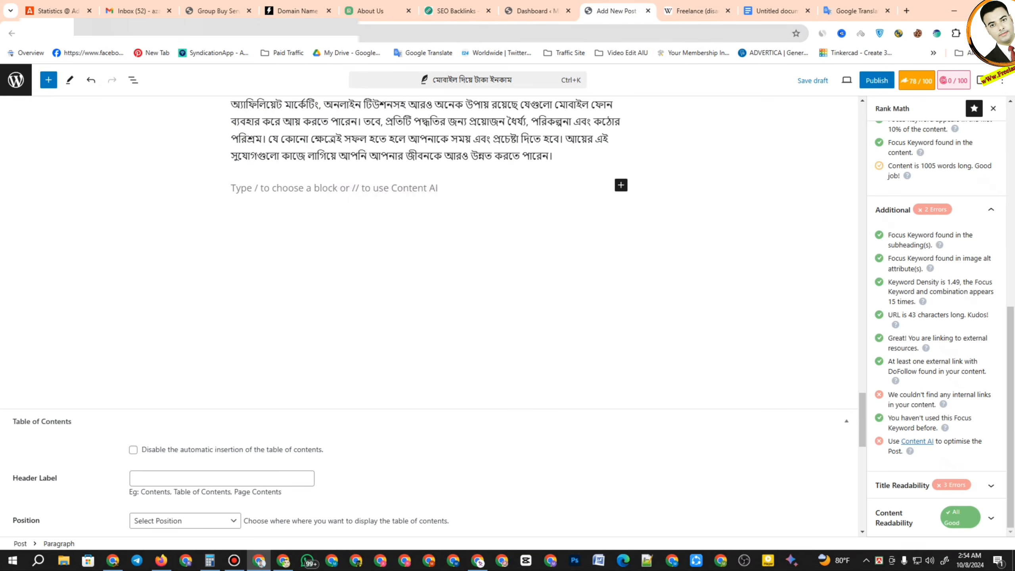
Link the text "আরো বিস্তারিত দেখুন" to the website's own URL, copied from the browser address, as an internal link.
drag(318, 188, 231, 188)
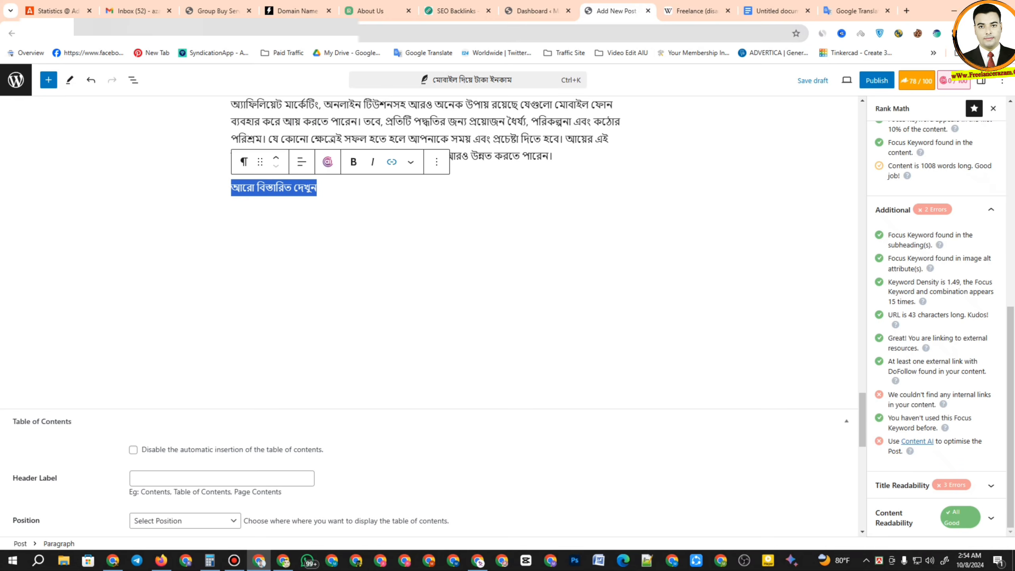
click(392, 161)
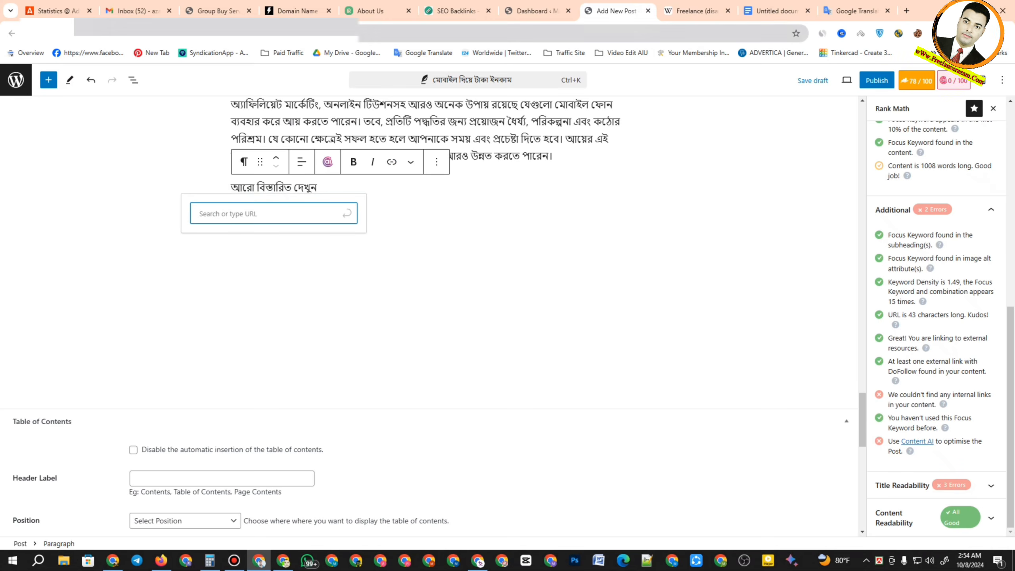
click(248, 33)
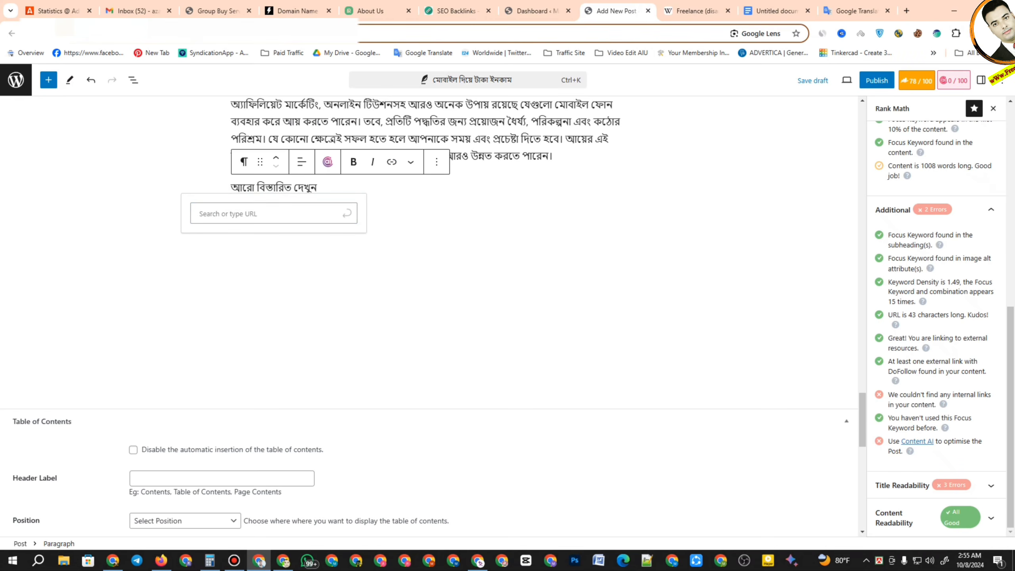
right_click(103, 34)
click(137, 131)
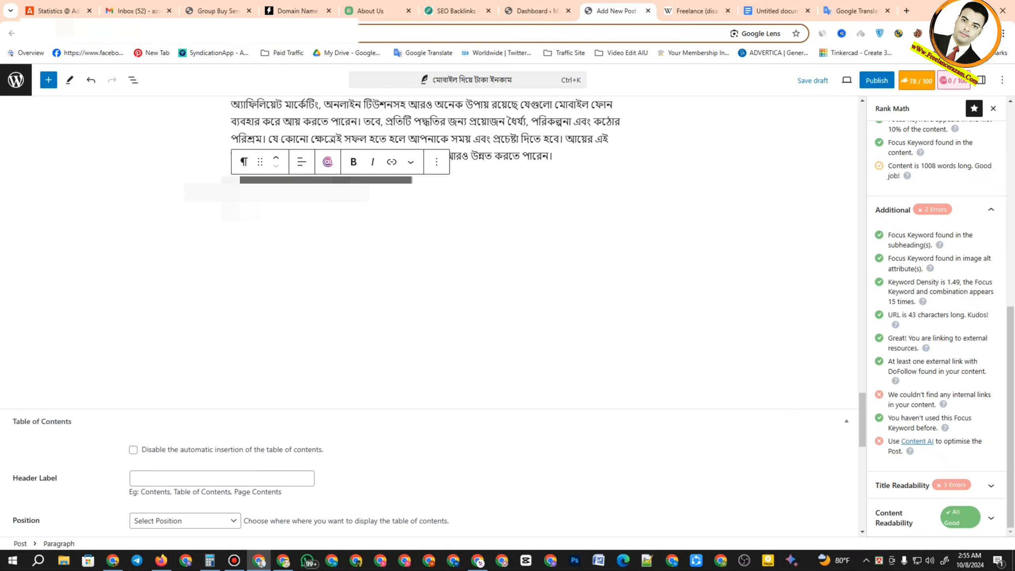
click(263, 213)
right_click(270, 278)
click(295, 316)
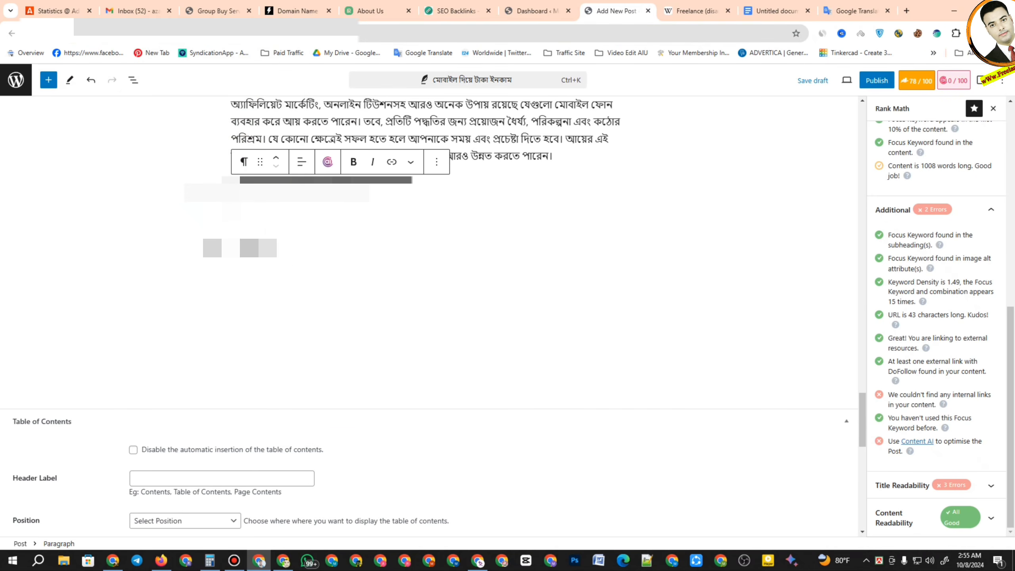
key(Return)
click(479, 272)
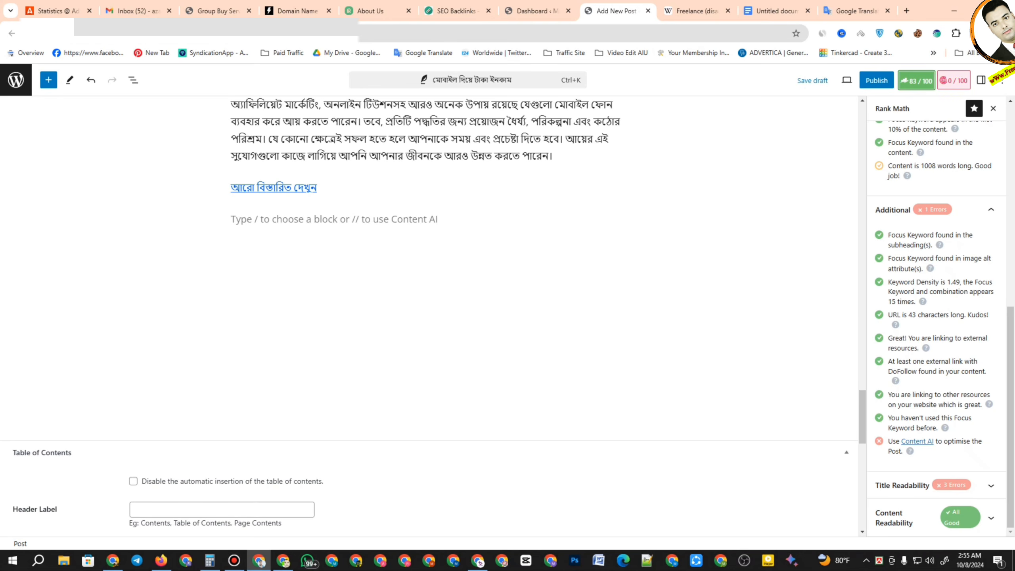
Insert an image block below the Instagram Influencer section's paragraph and upload the "মোবাইল দিয়ে টাকা ইনকাম" picture into it.
scroll(428, 316, up, 15)
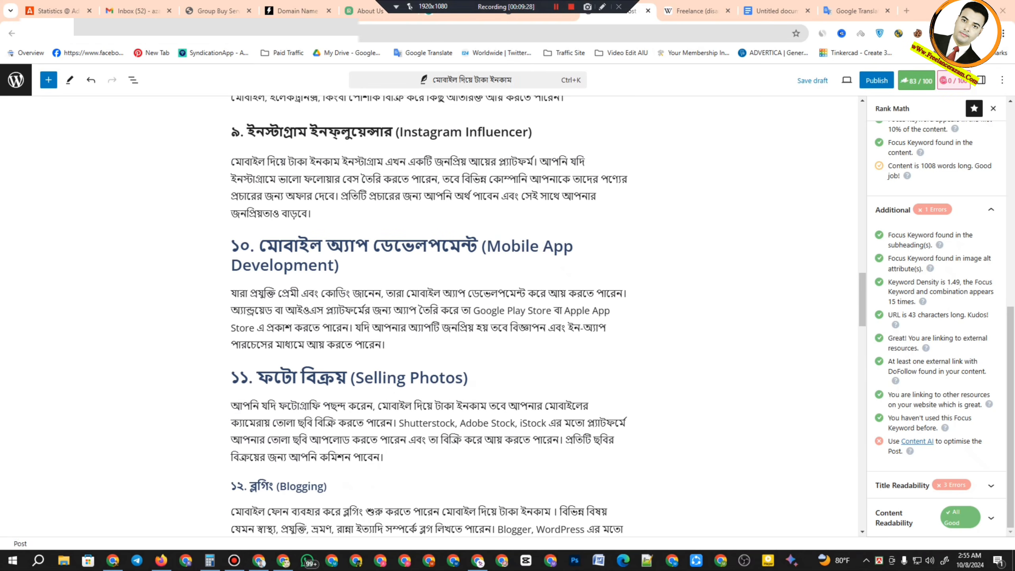
scroll(428, 316, up, 5)
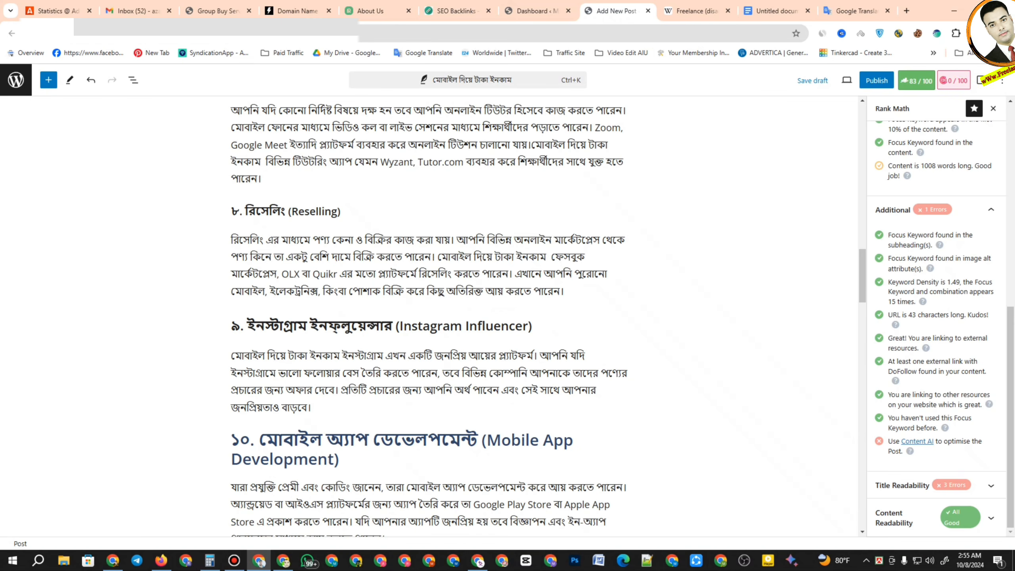
scroll(428, 316, down, 5)
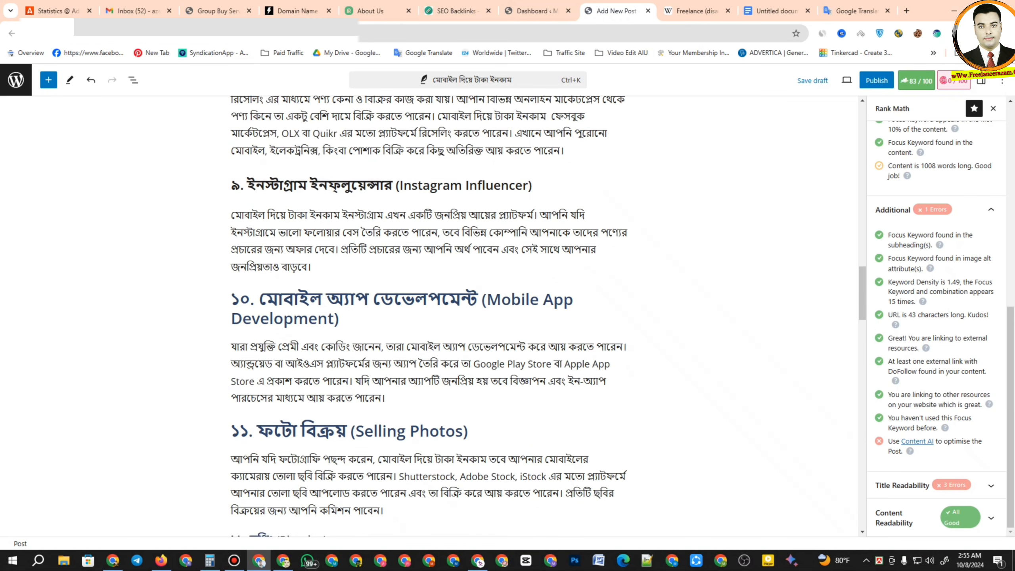
click(311, 213)
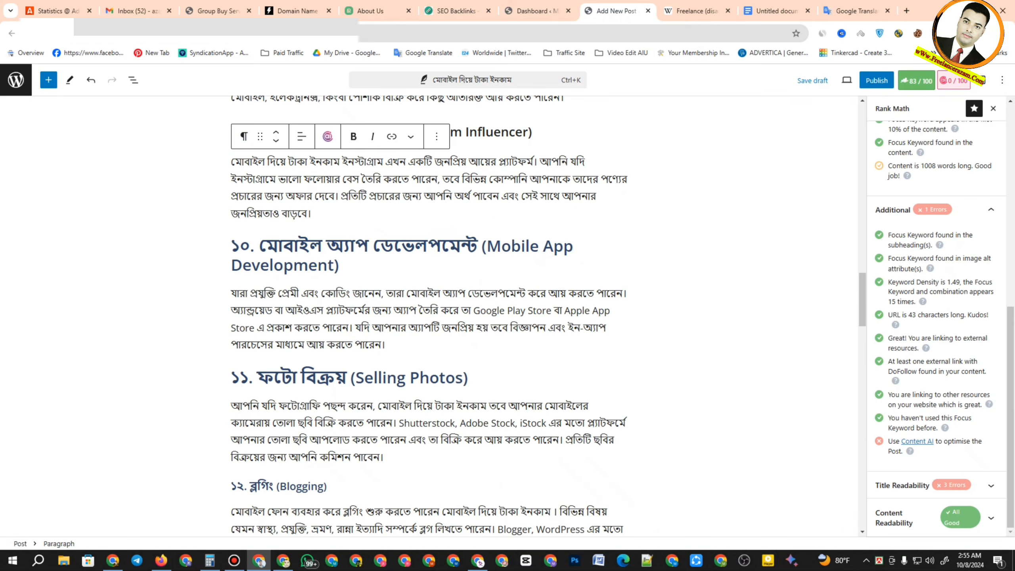
key(Return)
click(621, 243)
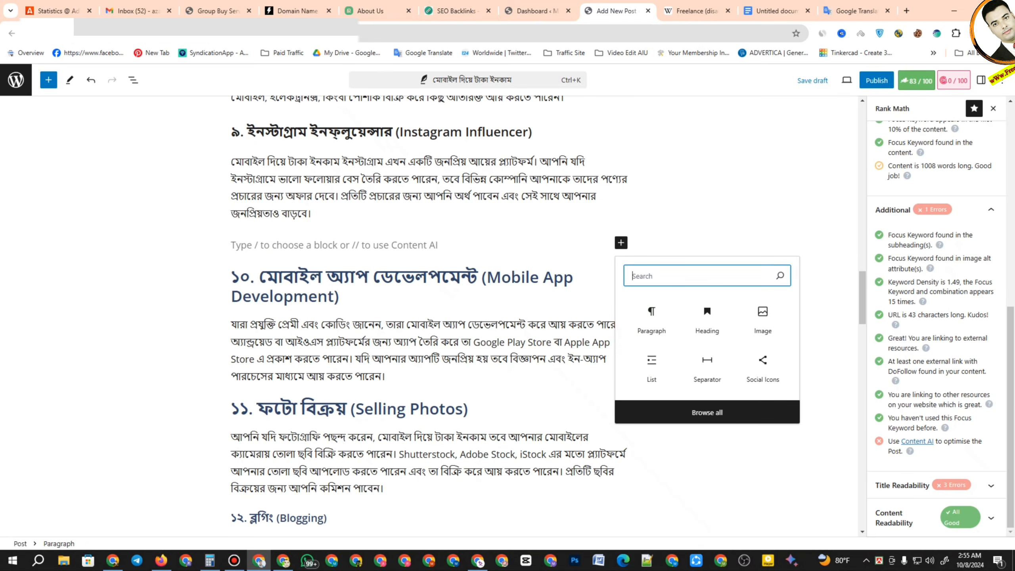
click(762, 318)
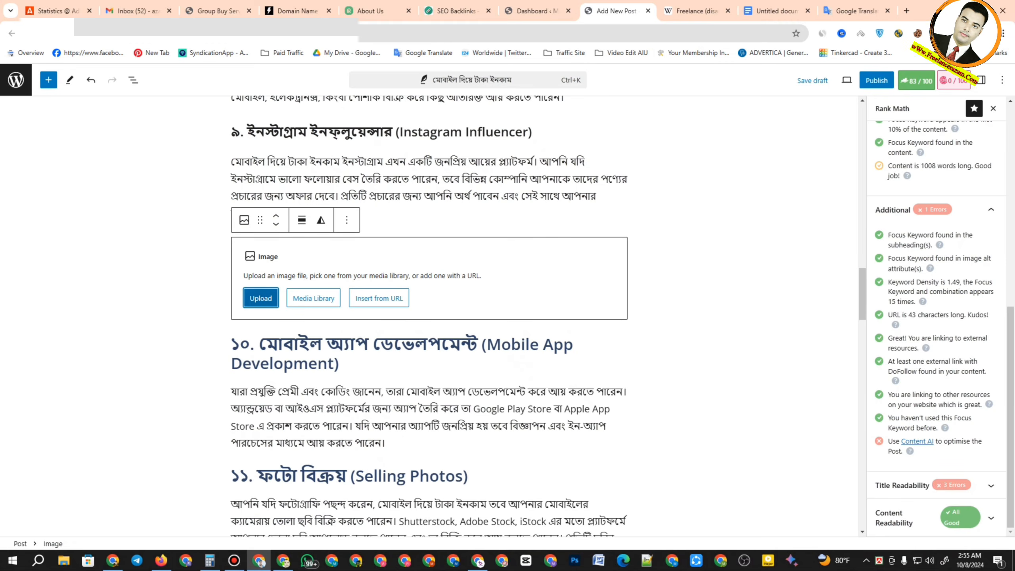
click(261, 297)
click(123, 105)
key(Return)
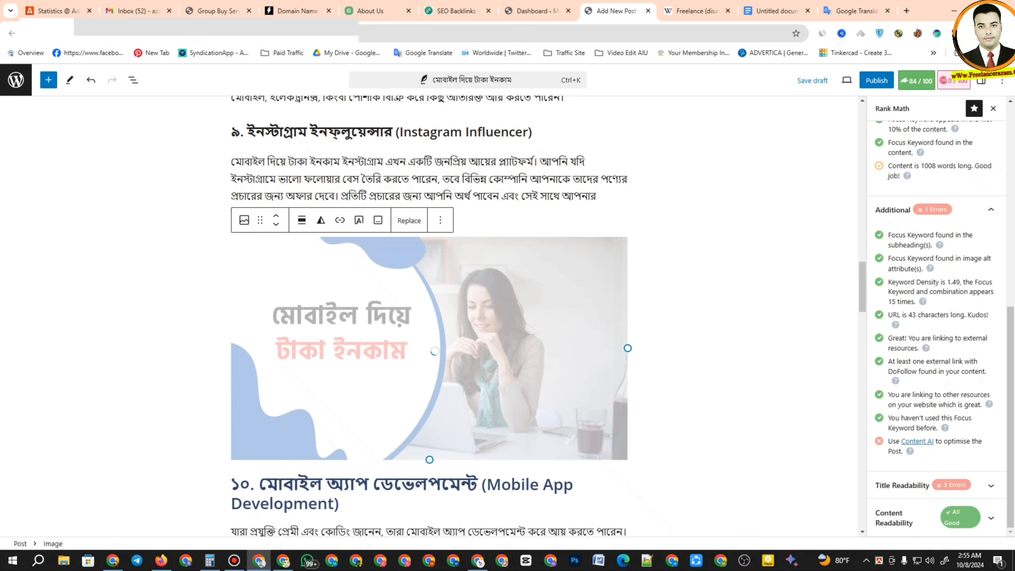
Expand Rank Math's Title Readability checks and examine the ones on sentiment word, power word and number in the title.
scroll(429, 316, down, 4)
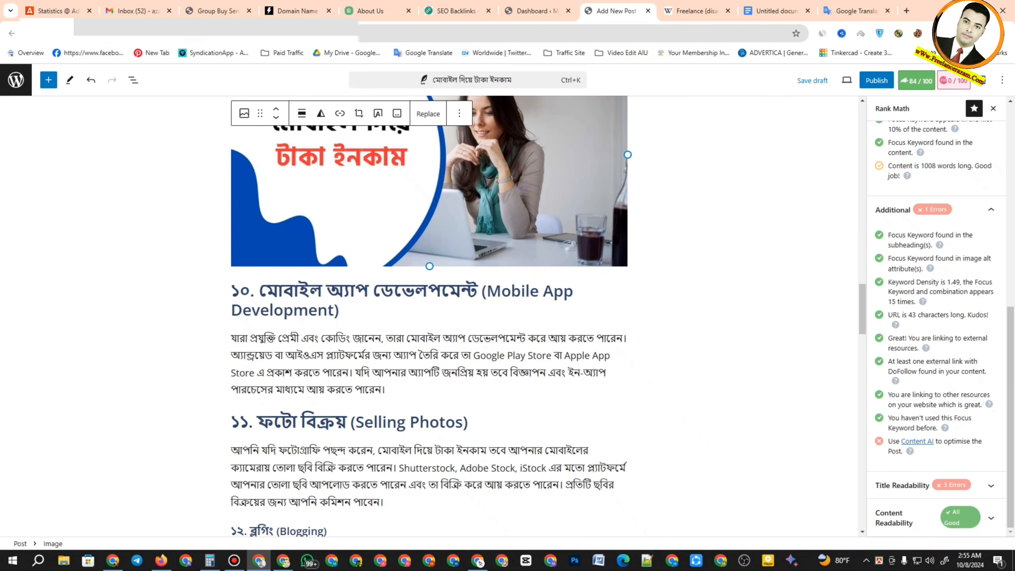
scroll(429, 316, down, 4)
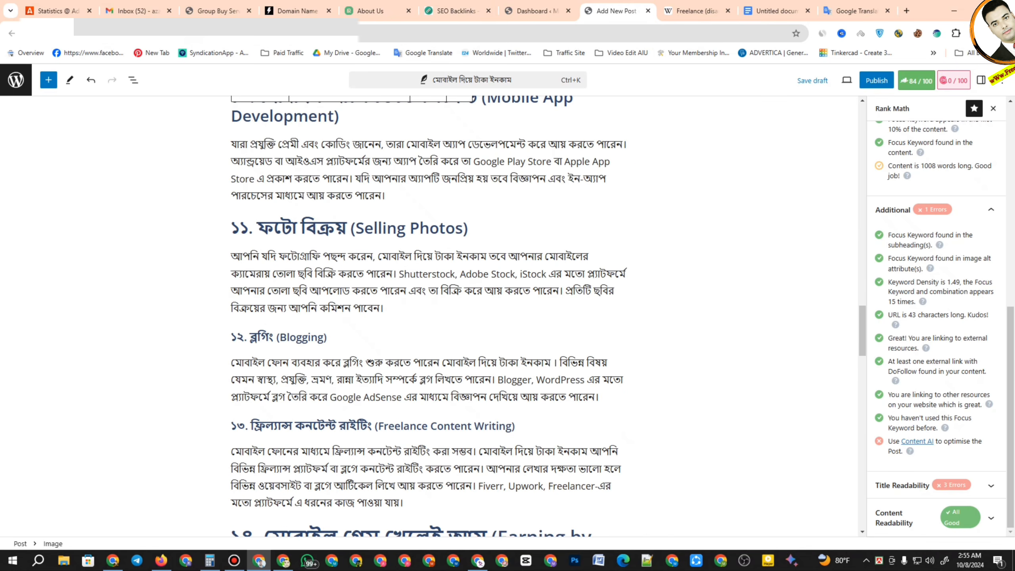
click(936, 485)
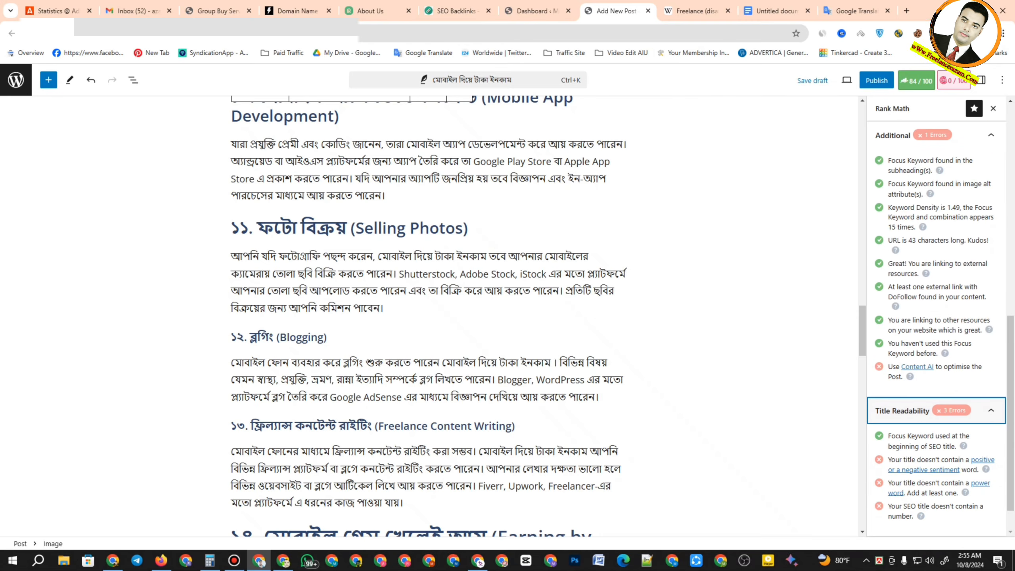
scroll(429, 316, down, 4)
mouse_move(495, 2)
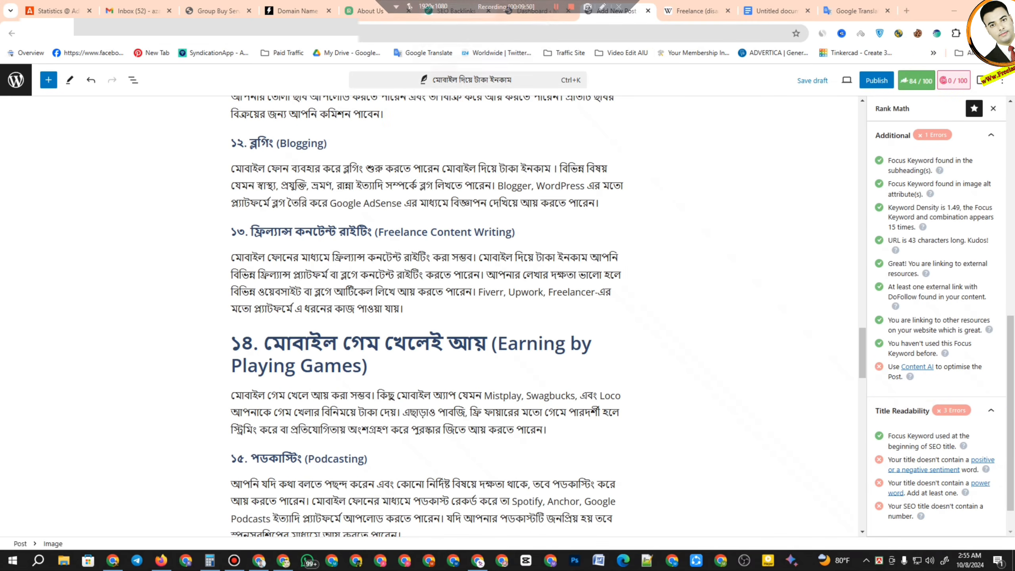
click(602, 7)
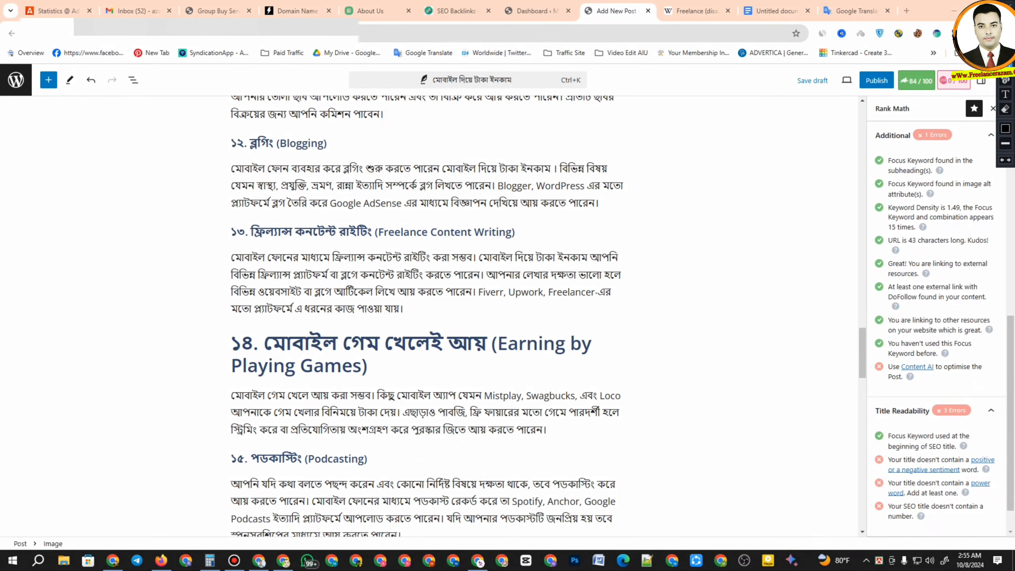
mouse_move(872, 448)
mouse_down()
mouse_move(901, 478)
mouse_move(998, 480)
mouse_up()
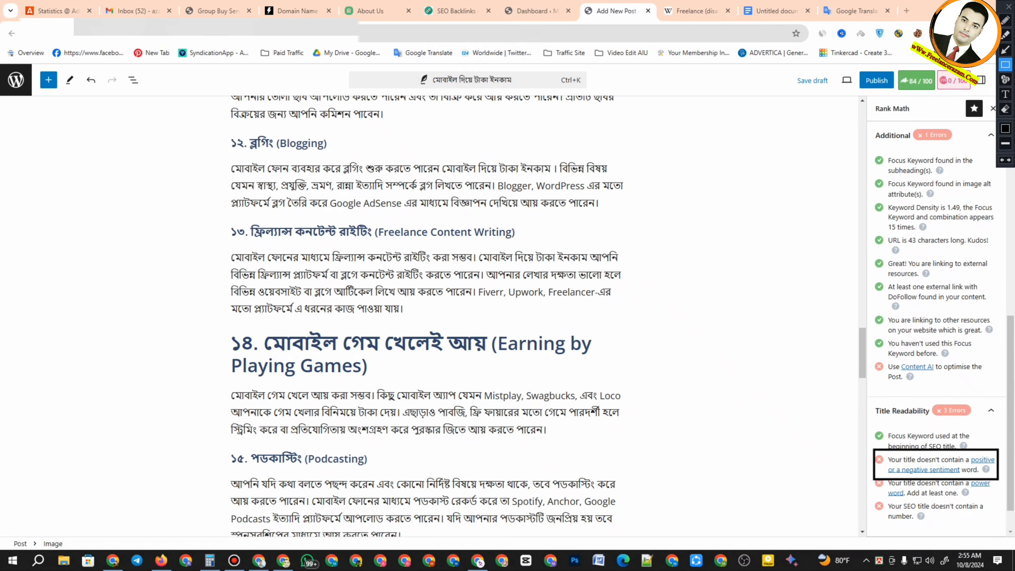
drag(998, 480, 1000, 473)
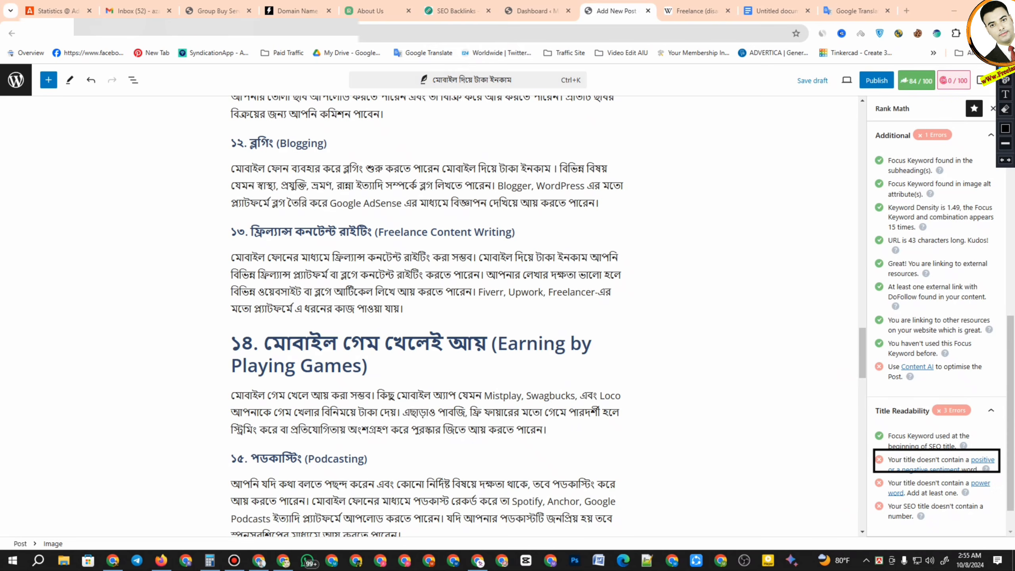
mouse_move(874, 474)
mouse_down()
mouse_move(916, 493)
mouse_move(997, 501)
mouse_up()
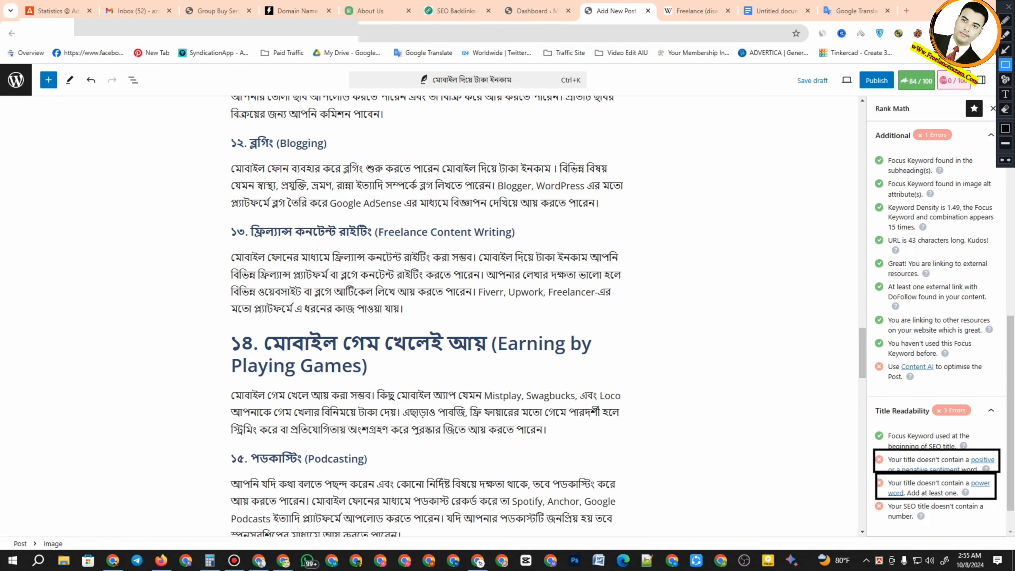
drag(874, 496, 961, 524)
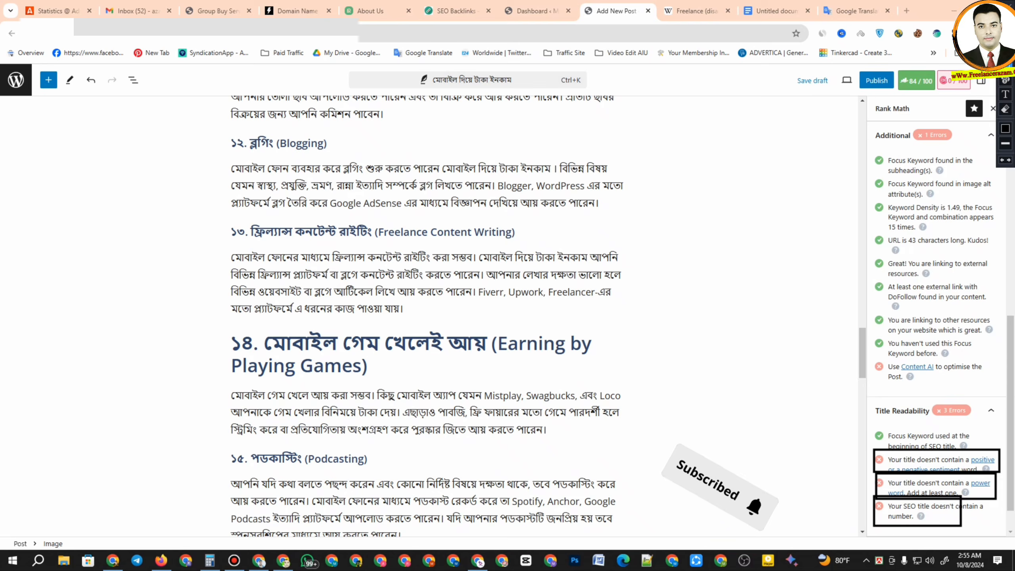
click(1005, 8)
Return to the post's title, and switch to the browser window showing the YouTube channel's videos.
scroll(463, 316, up, 20)
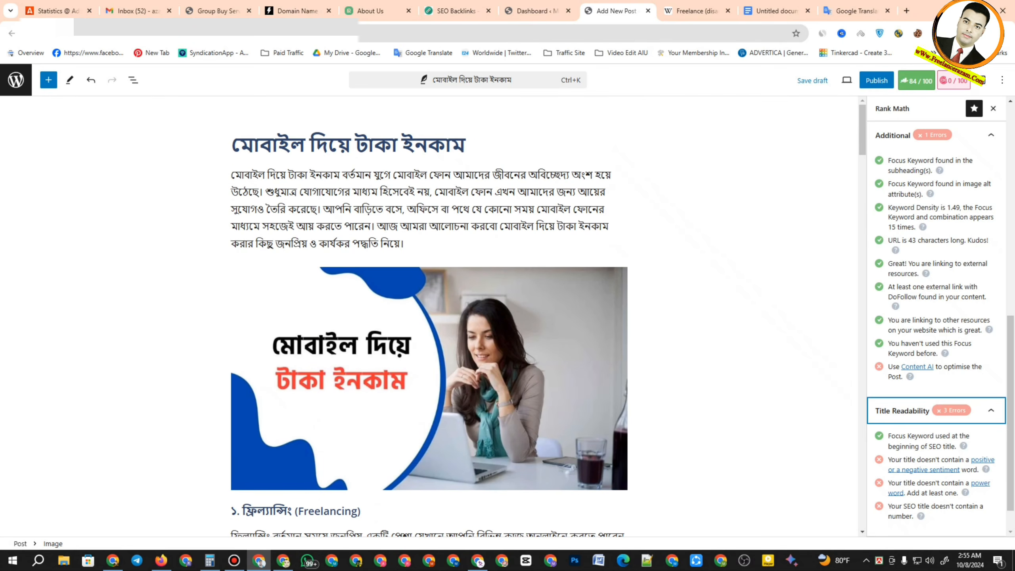
click(466, 145)
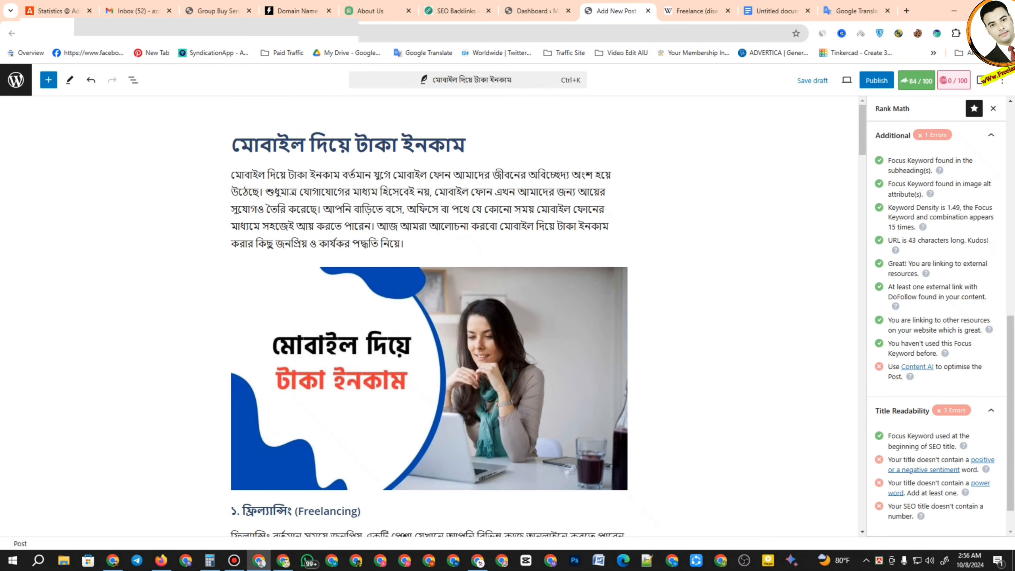
click(284, 561)
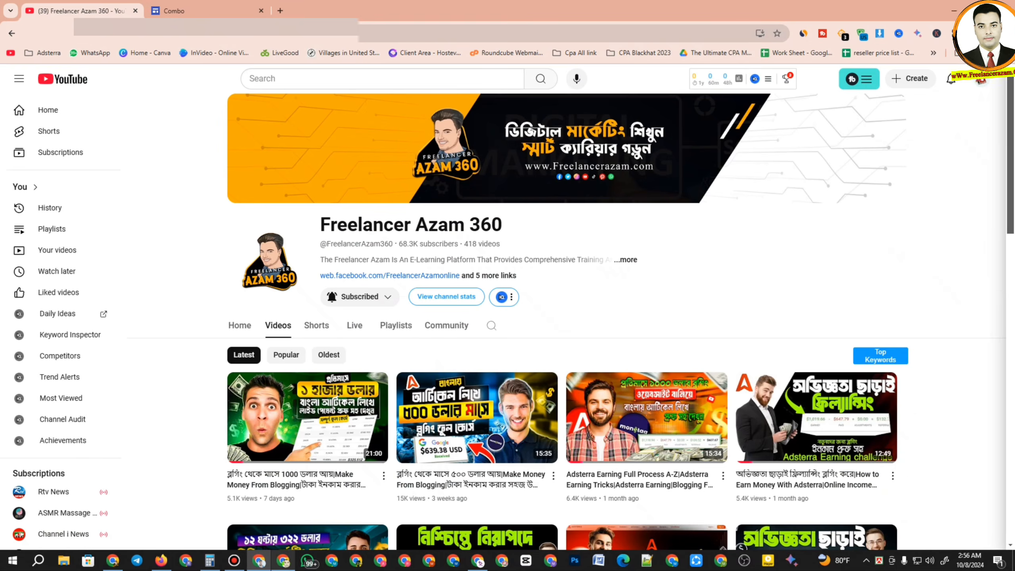
Open the Combo page in Google Sites and read through its lists of package items and work methods.
click(200, 11)
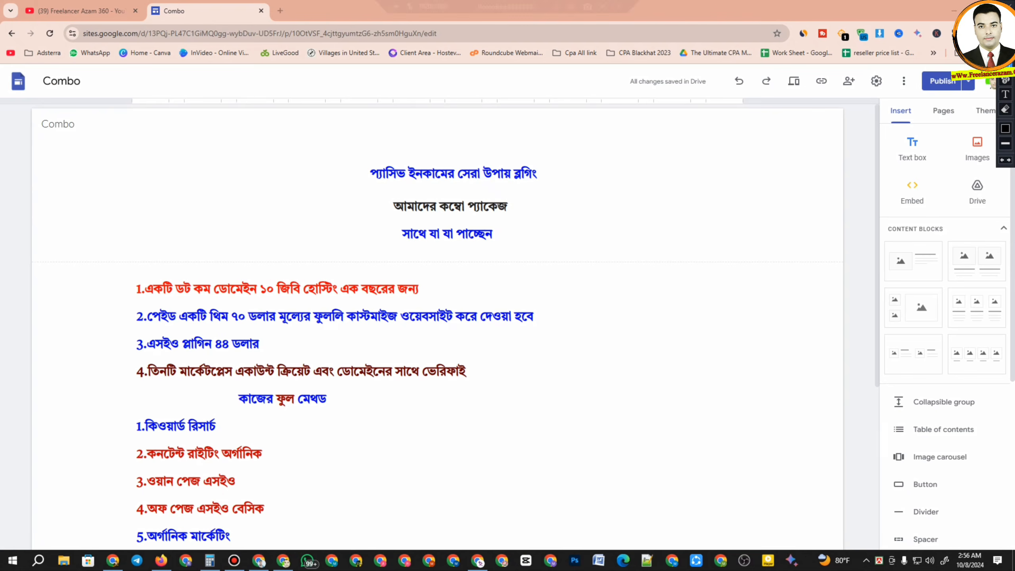
mouse_move(30, 85)
mouse_down()
mouse_move(301, 295)
mouse_move(692, 495)
mouse_move(746, 510)
mouse_up()
scroll(400, 299, down, 5)
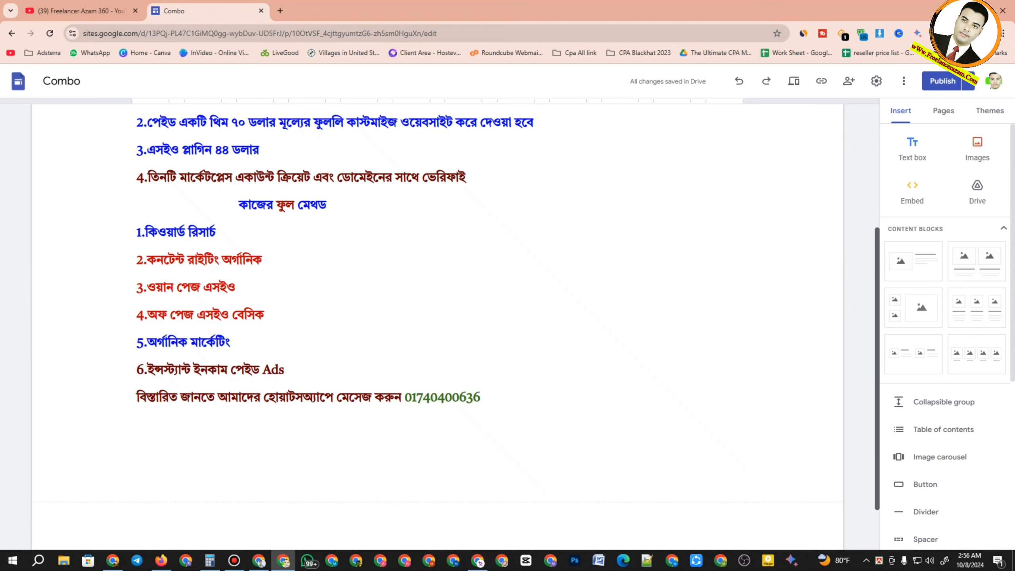
scroll(440, 300, up, 2)
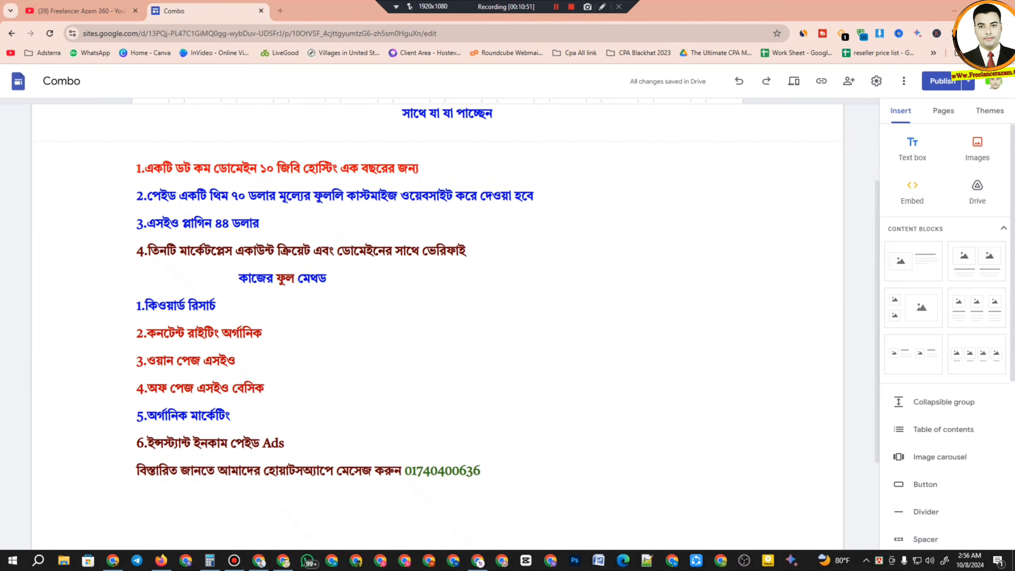
Outline the full package list, the six work methods and the WhatsApp number with rectangles, clear the drawings, and review the page again.
click(603, 7)
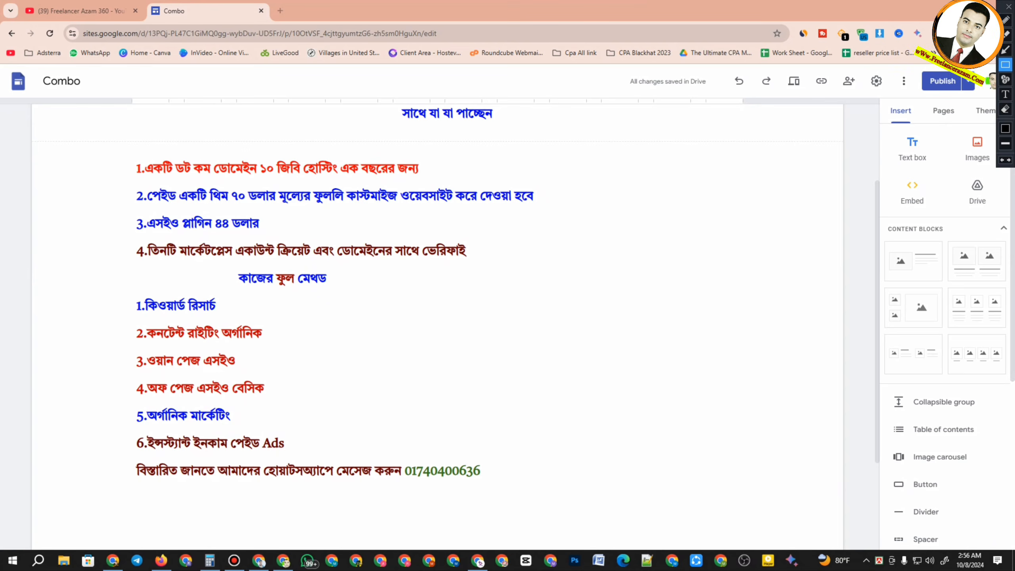
drag(96, 139, 555, 516)
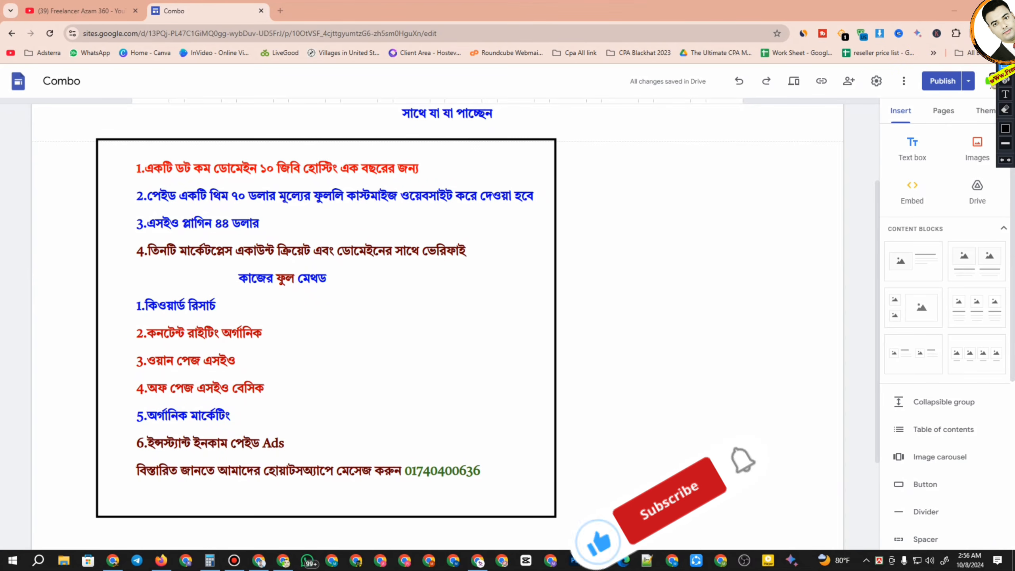
drag(117, 290, 306, 454)
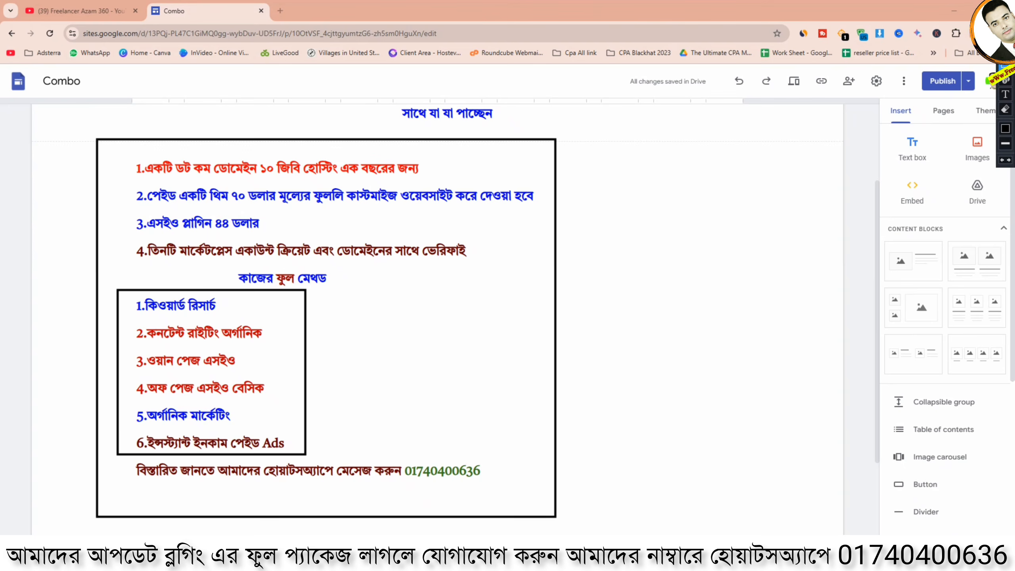
mouse_move(400, 454)
mouse_down()
mouse_move(435, 475)
mouse_move(492, 485)
mouse_up()
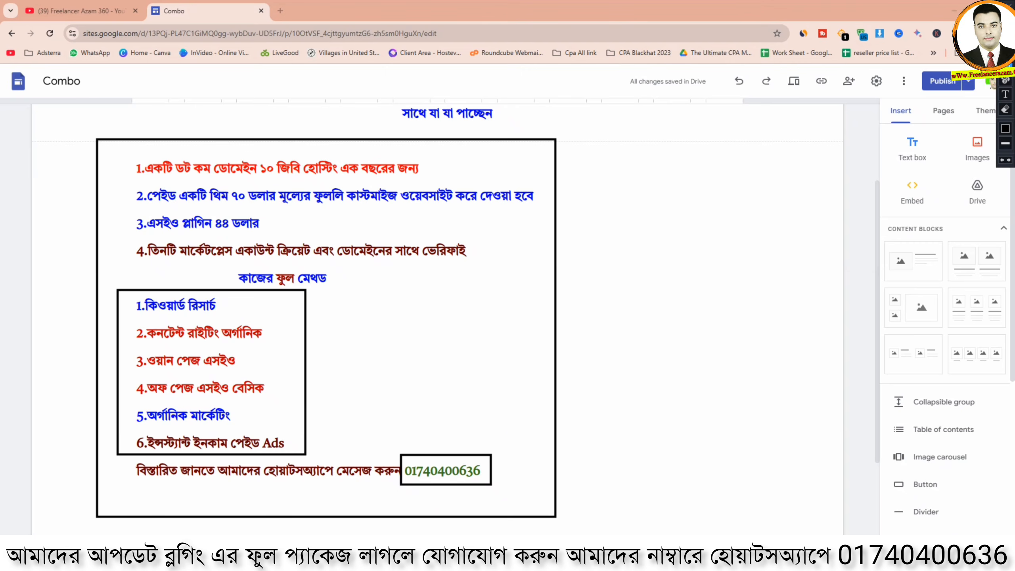
key(Escape)
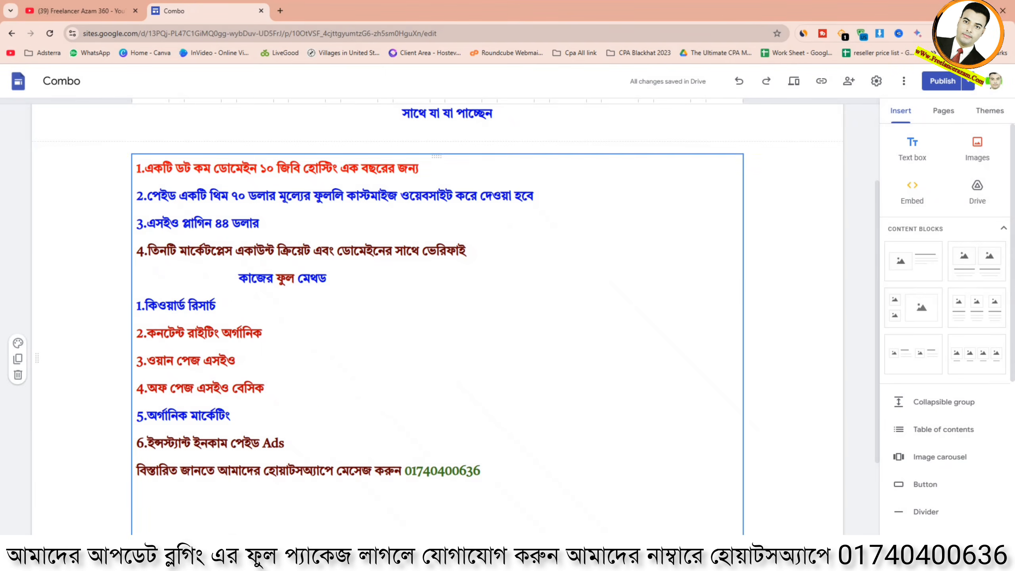
scroll(437, 204, up, 3)
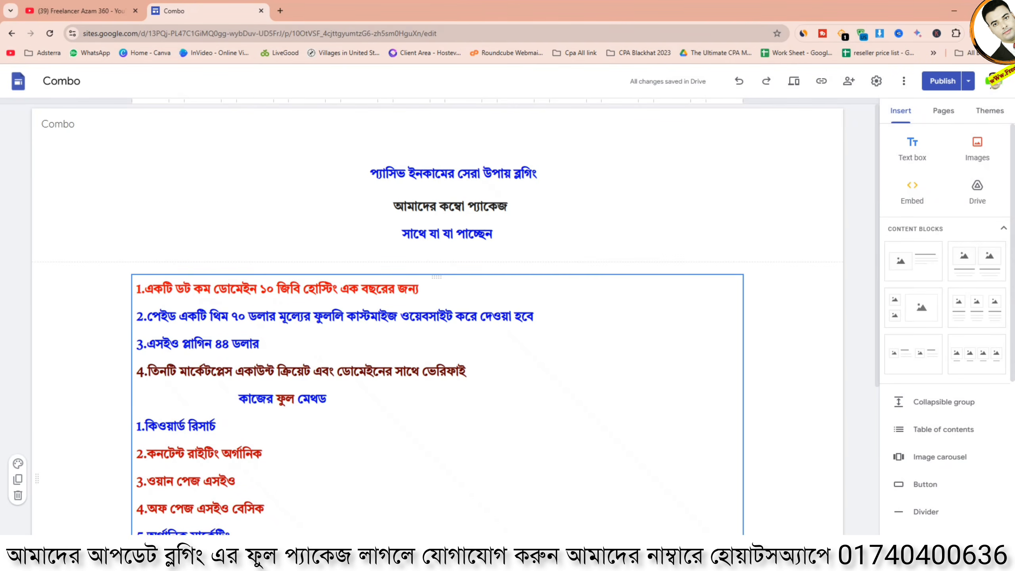
scroll(437, 280, down, 5)
scroll(437, 280, up, 5)
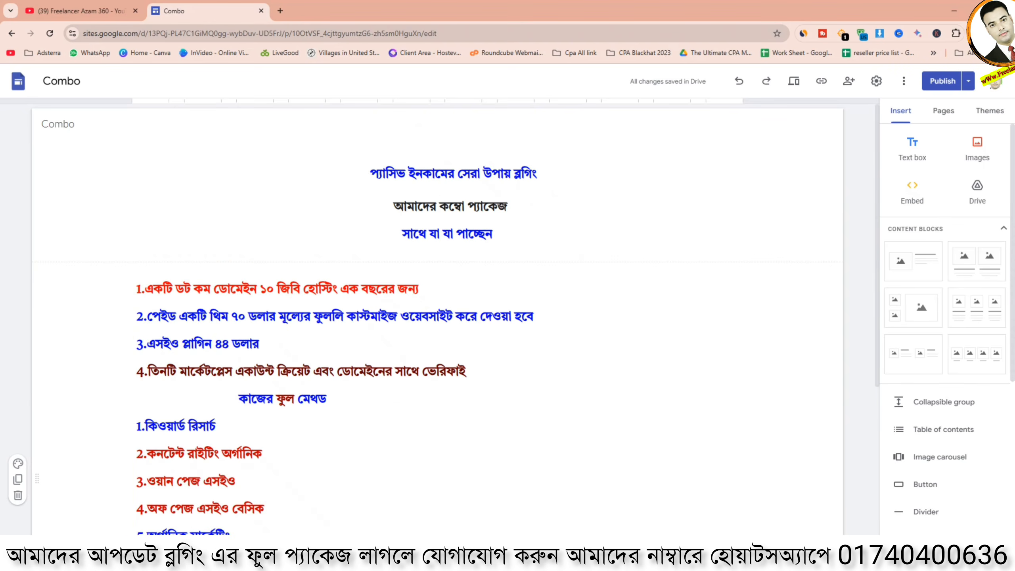
Return to the browser window with the WordPress post editor and append "(Earn money with mobile)" to the post title.
click(81, 11)
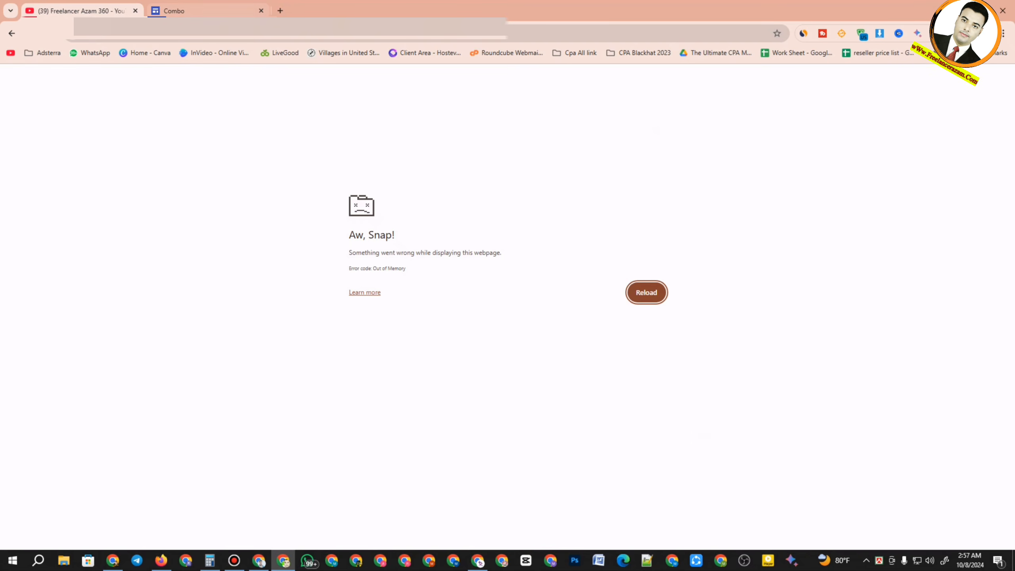
click(259, 560)
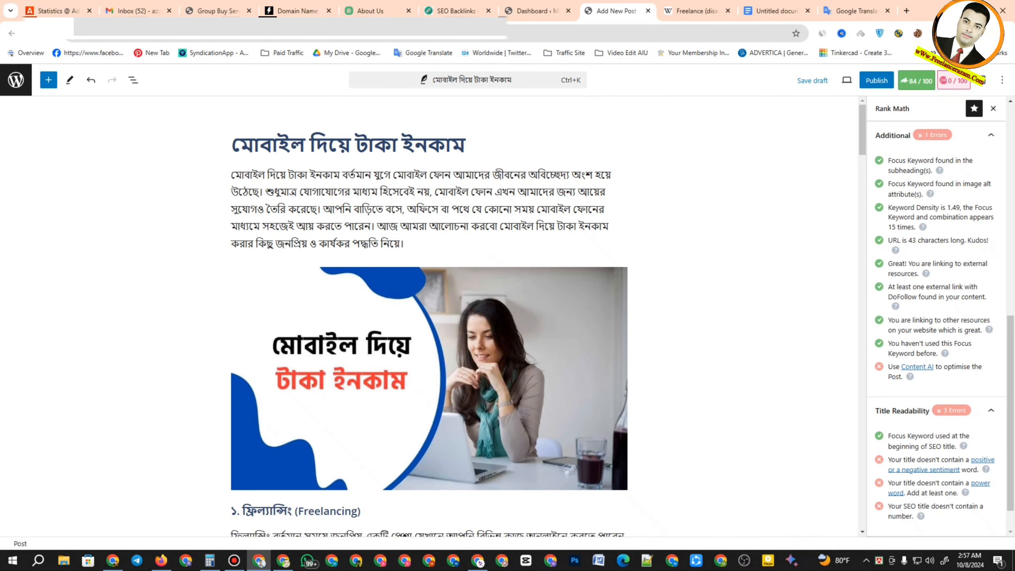
text(()
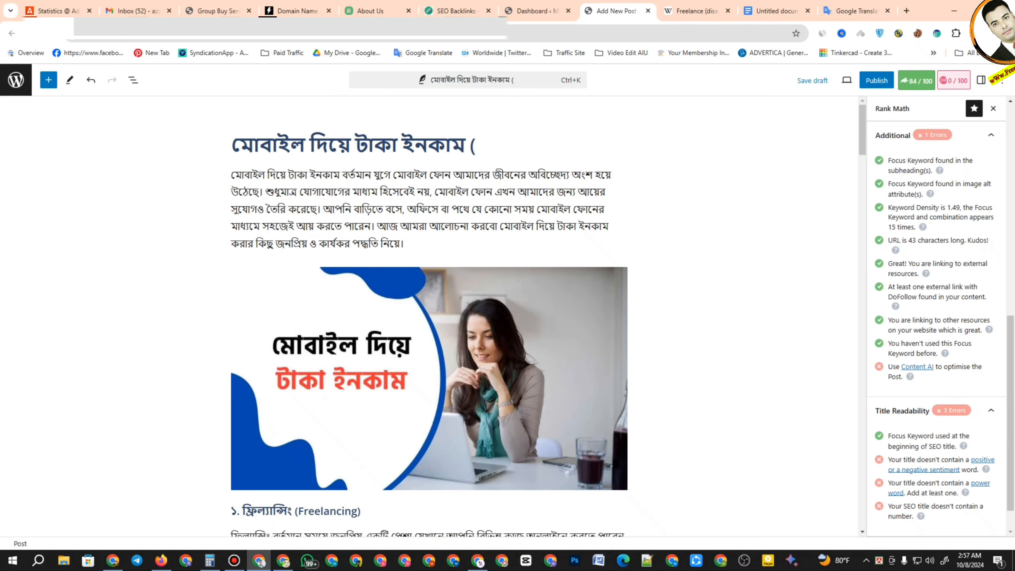
text(Earn money with mobile)
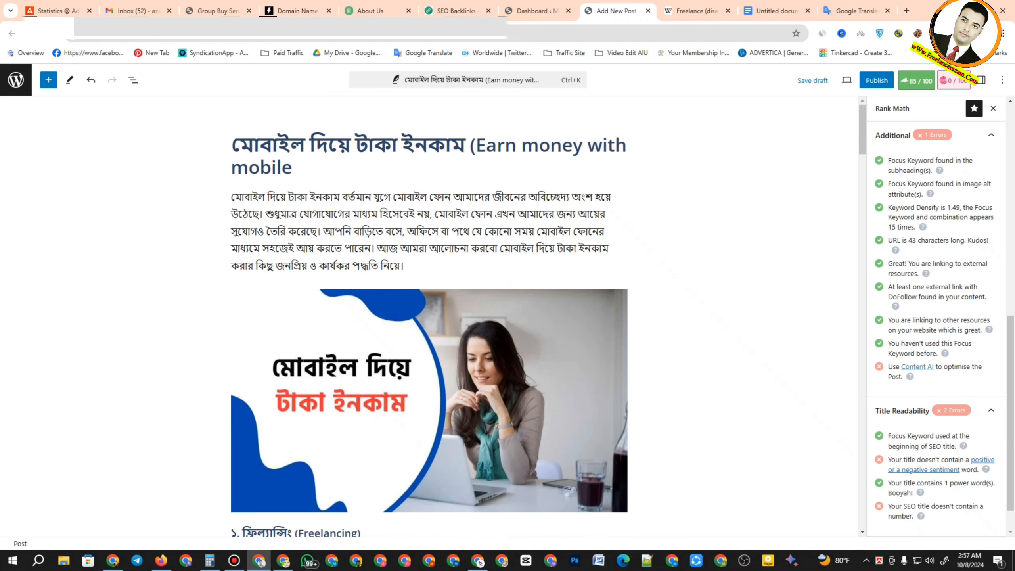
text())
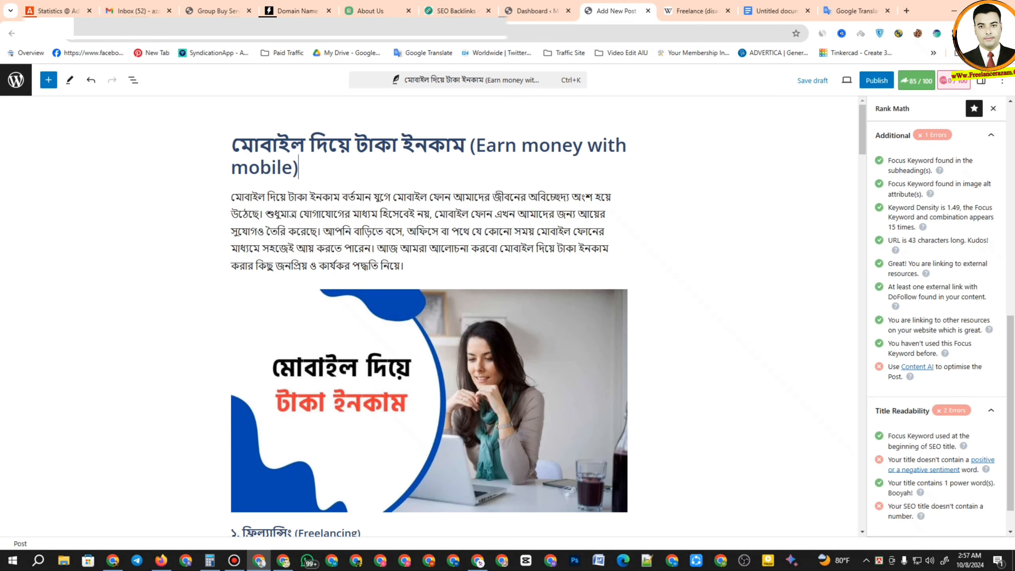
Add the year 2025 after "mobile", inside the parentheses of the post title.
click(292, 167)
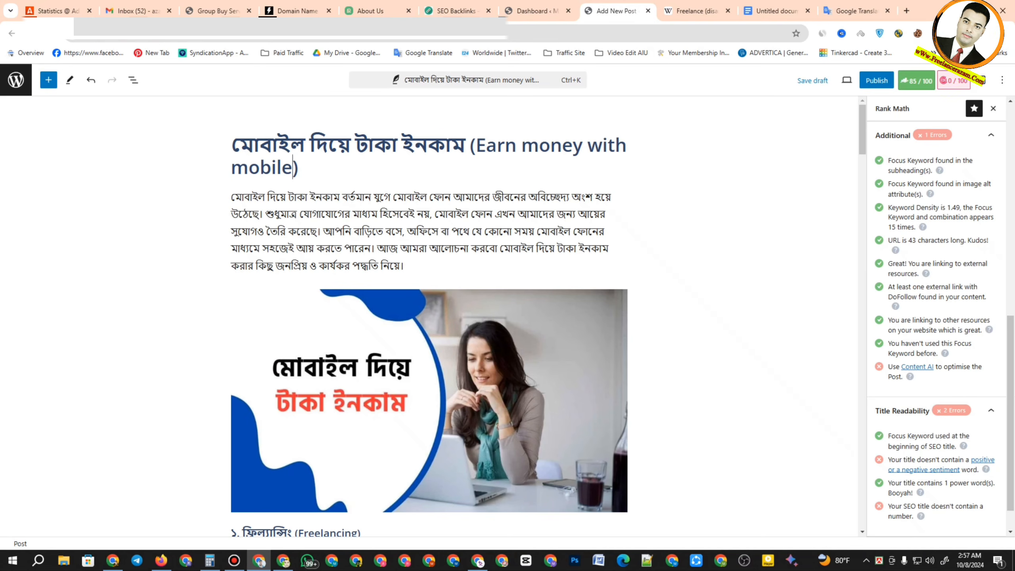
click(476, 145)
click(627, 145)
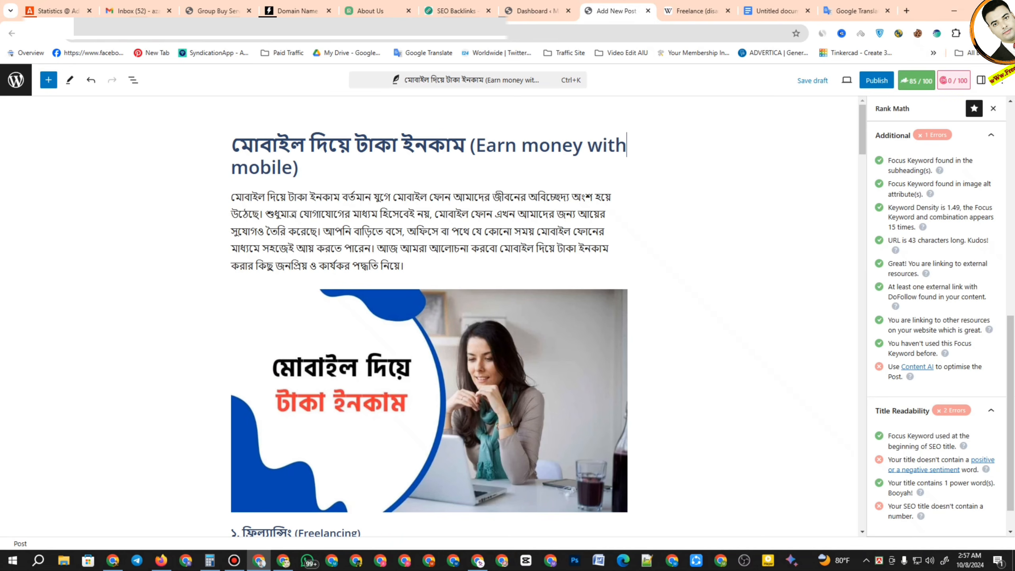
click(293, 168)
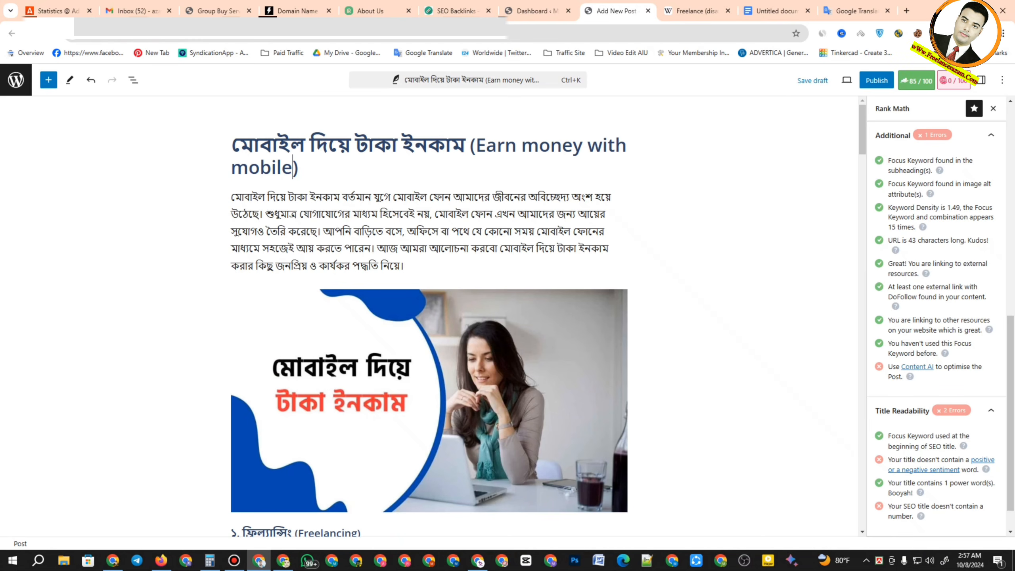
text(202)
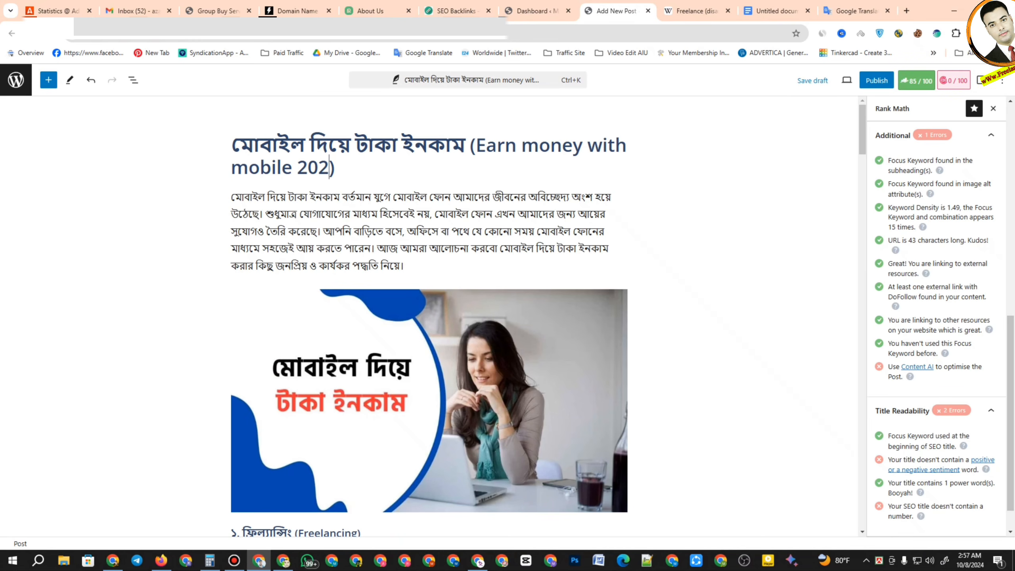
text(5)
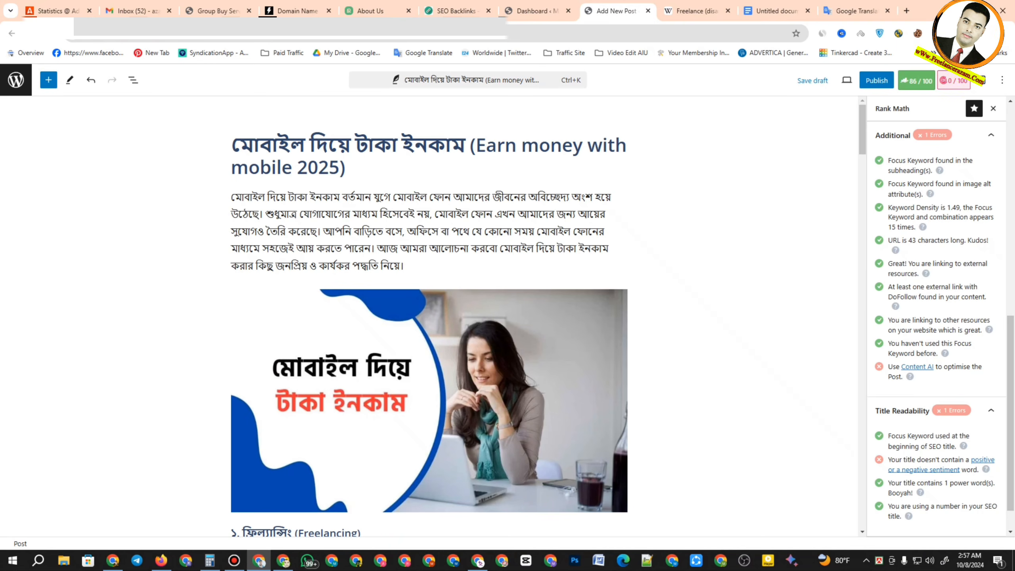
Remove the words "with" and "mobile" from the English part of the post title.
click(298, 168)
double_click(319, 167)
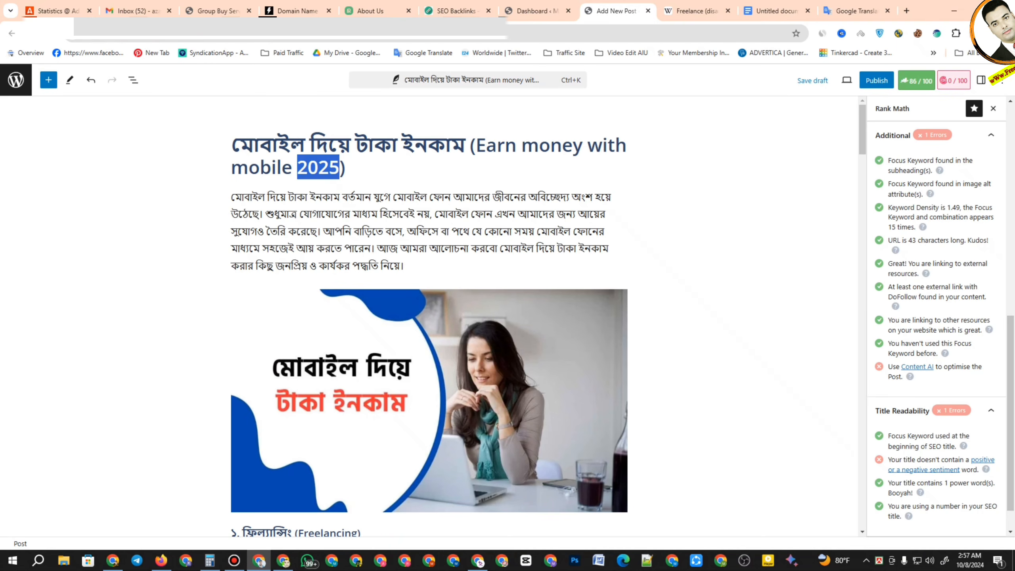
double_click(608, 145)
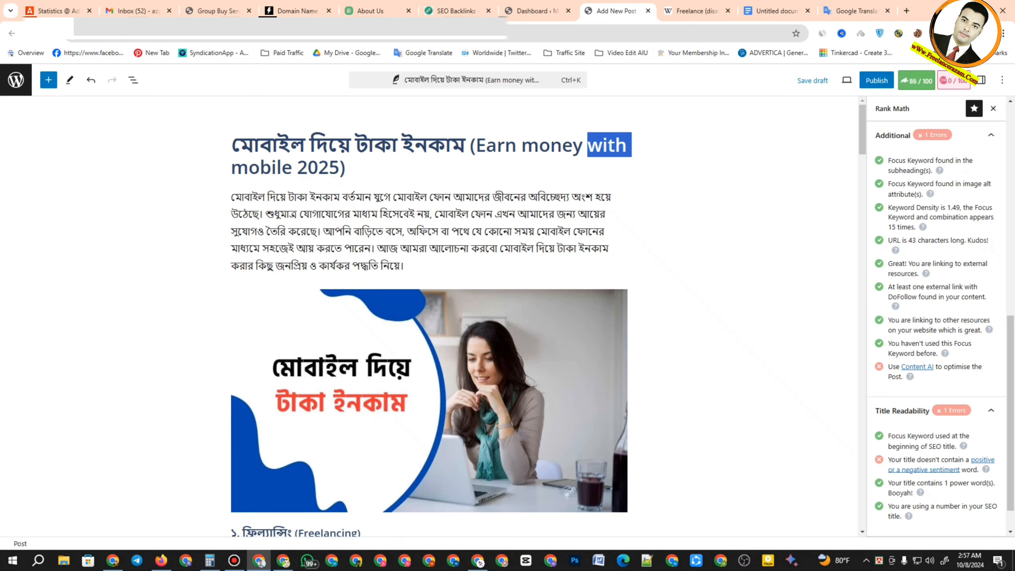
key(BackSpace)
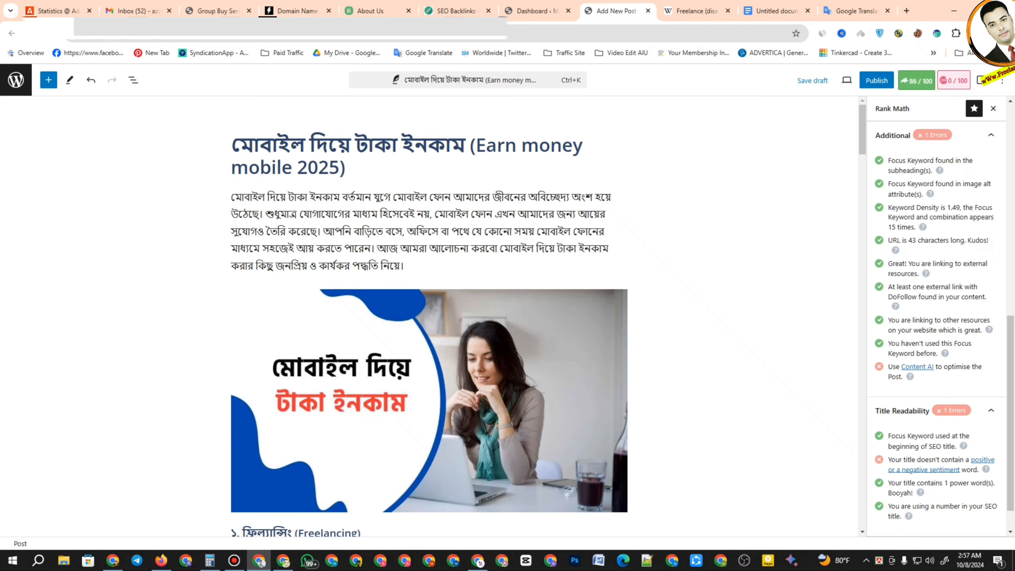
double_click(282, 167)
key(BackSpace)
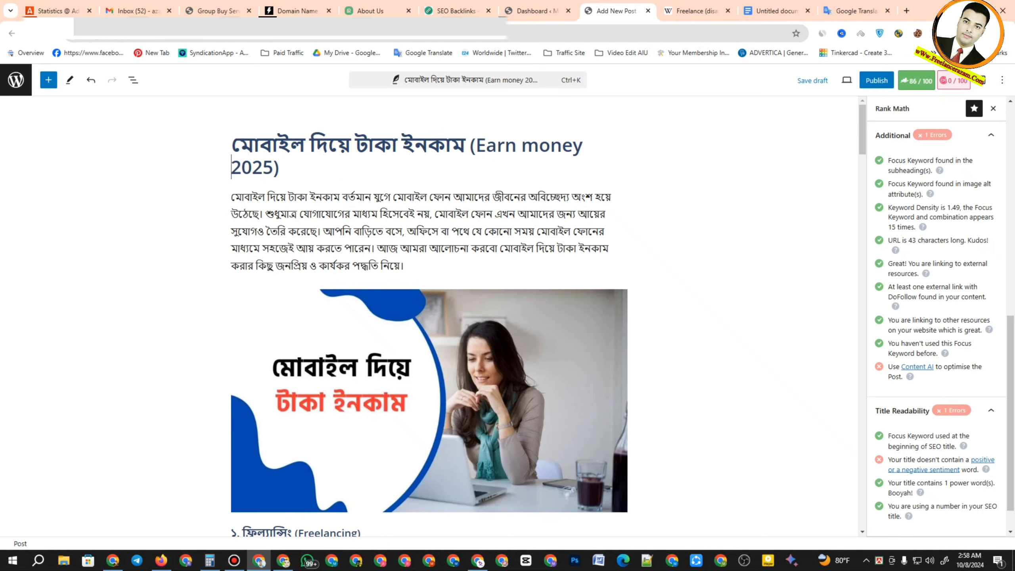
Insert the word "Best" before 2025 in the title, and outline the finished title with a temporary rectangle.
scroll(936, 328, down, 1)
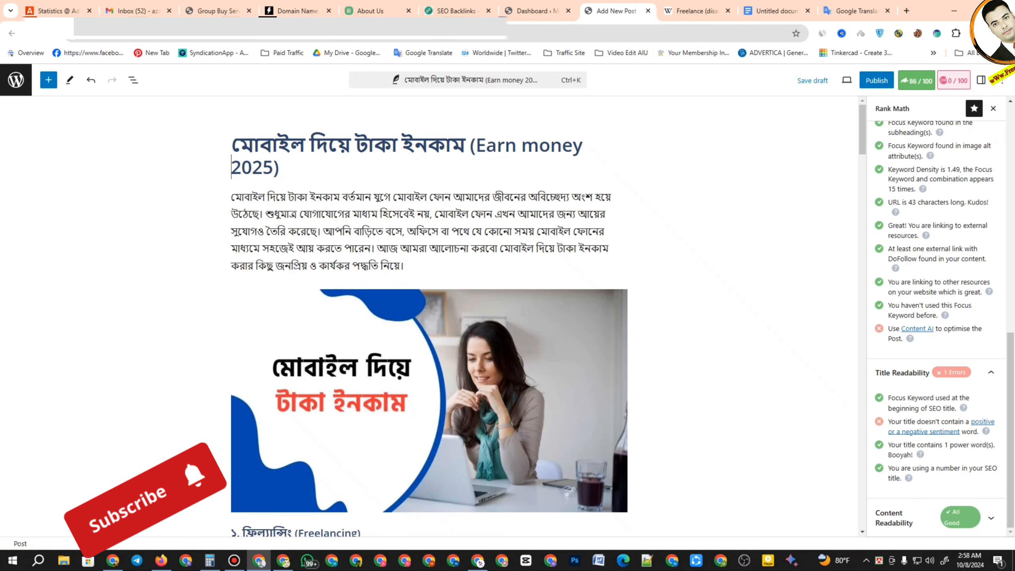
text(Best)
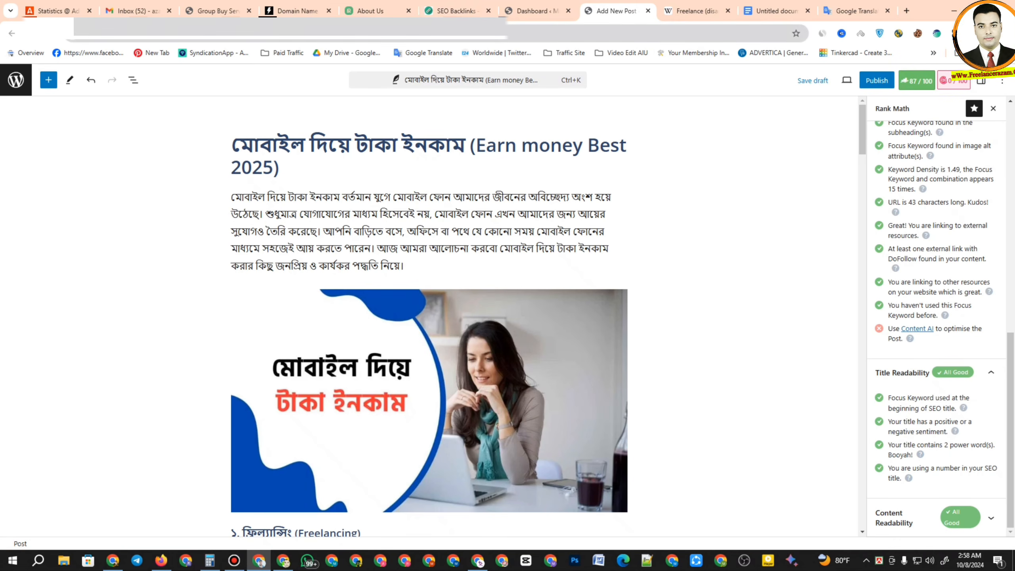
mouse_move(495, 2)
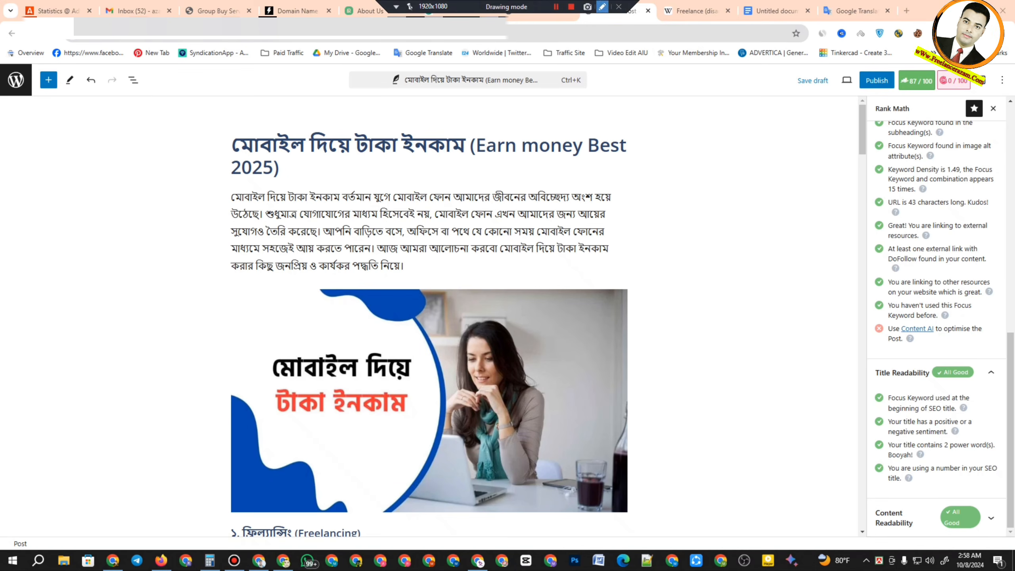
mouse_move(184, 113)
mouse_down()
mouse_move(502, 177)
mouse_move(653, 193)
mouse_up()
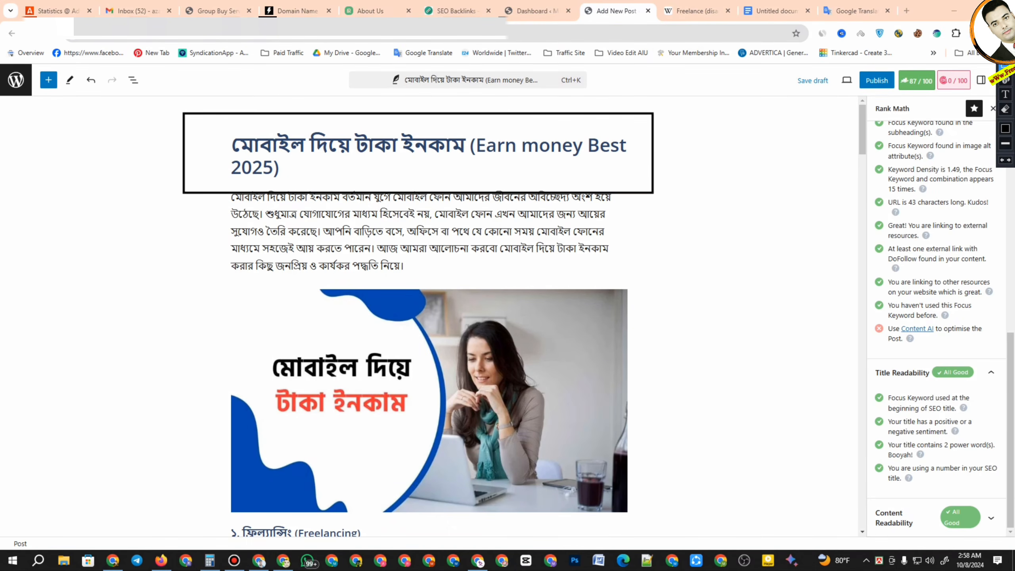
key(Escape)
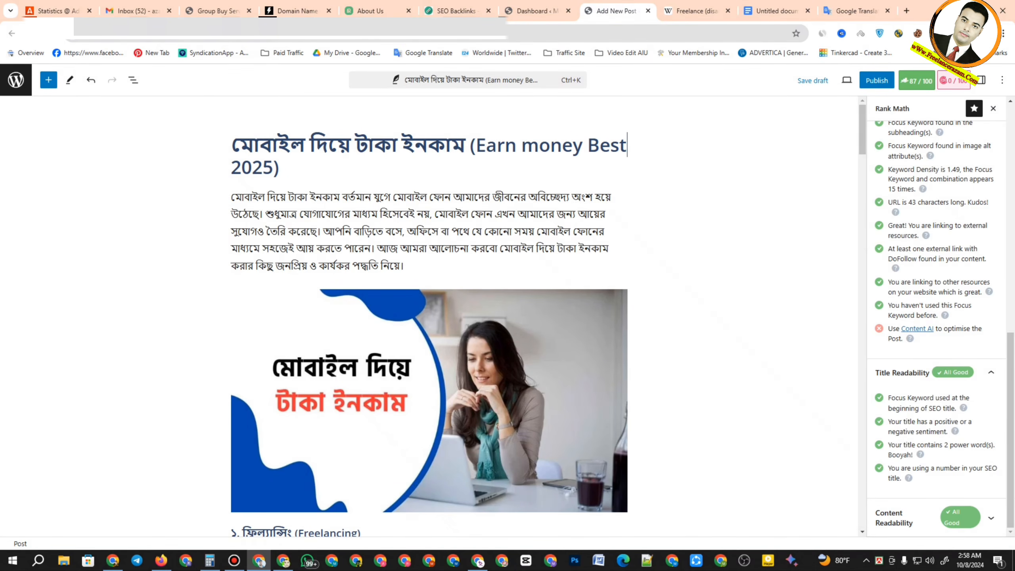
Look through the article's lower sections and Rank Math's Basic SEO checks, and highlight the result of the content-length check.
scroll(428, 316, down, 20)
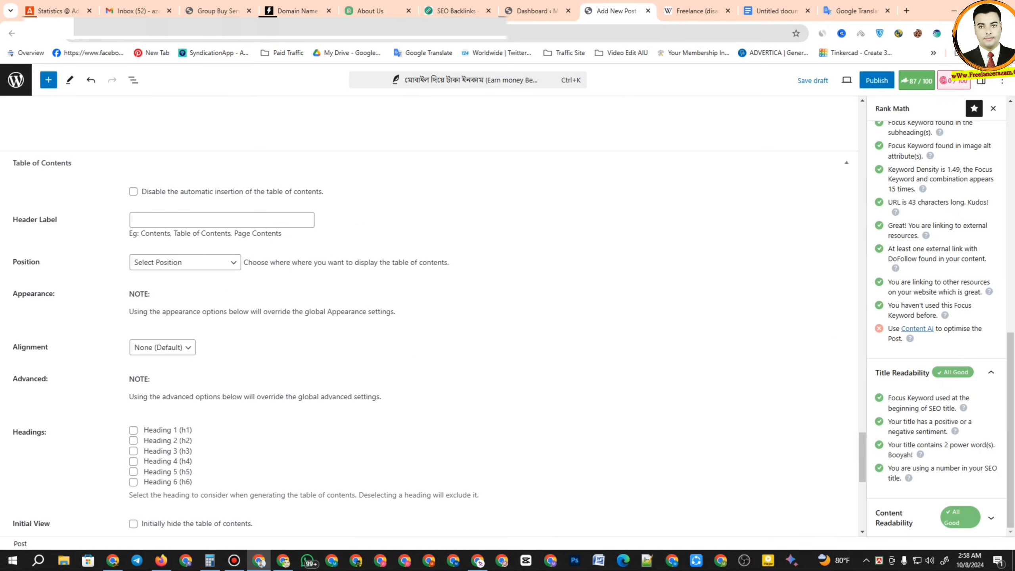
scroll(428, 316, up, 12)
click(355, 290)
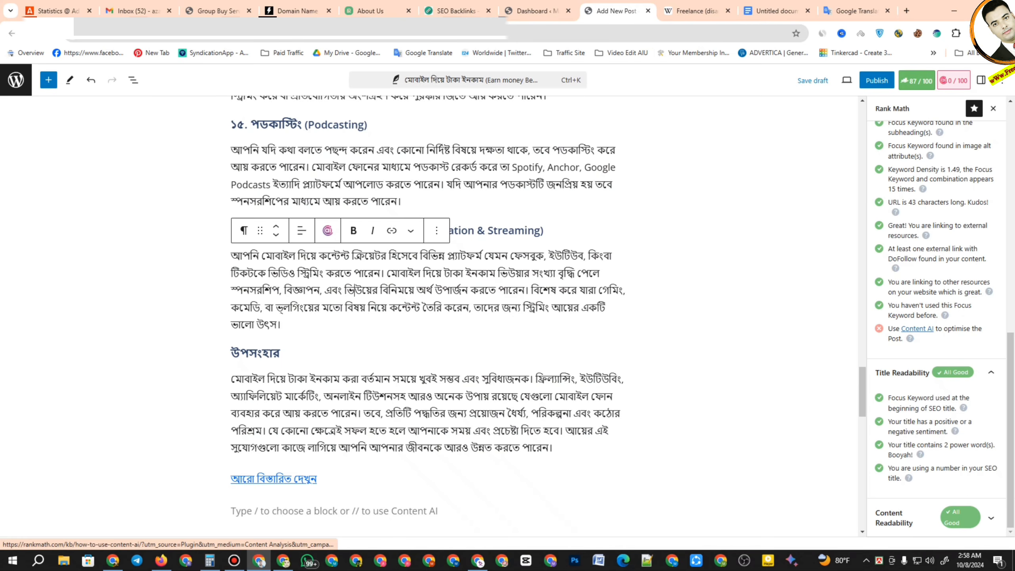
scroll(427, 316, up, 4)
scroll(935, 328, up, 10)
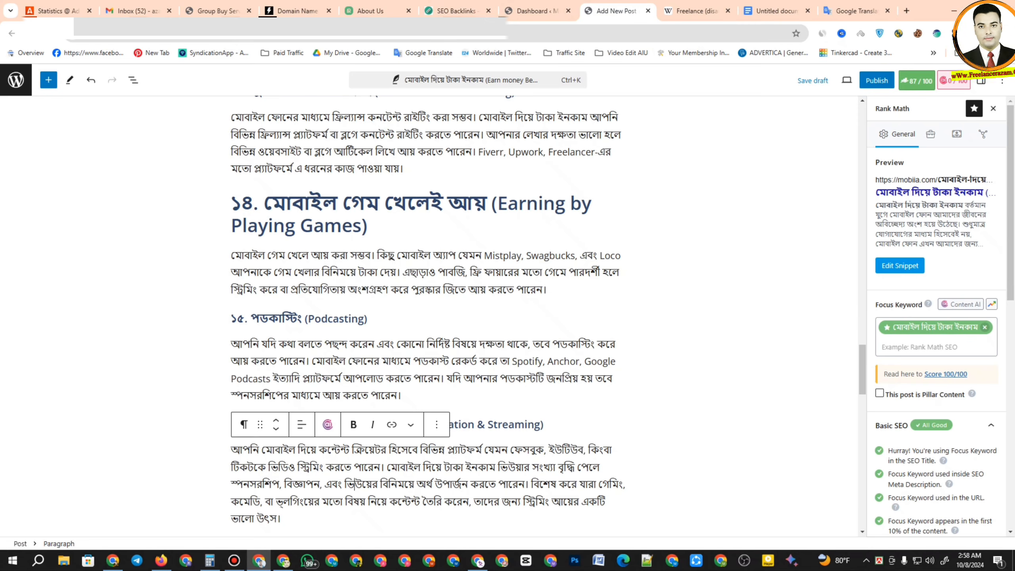
scroll(427, 316, down, 4)
scroll(354, 290, up, 15)
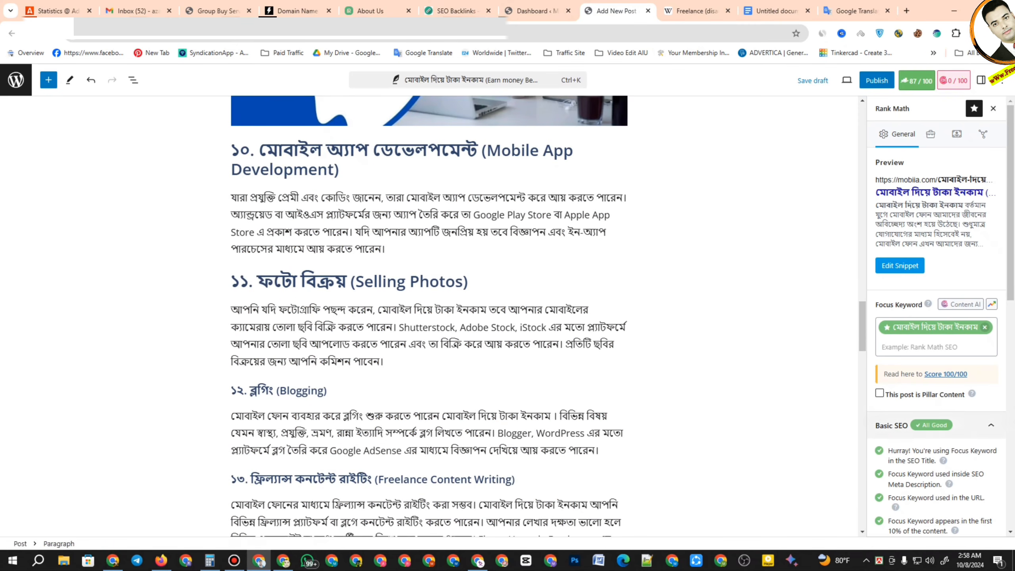
scroll(935, 316, down, 4)
drag(919, 373, 900, 383)
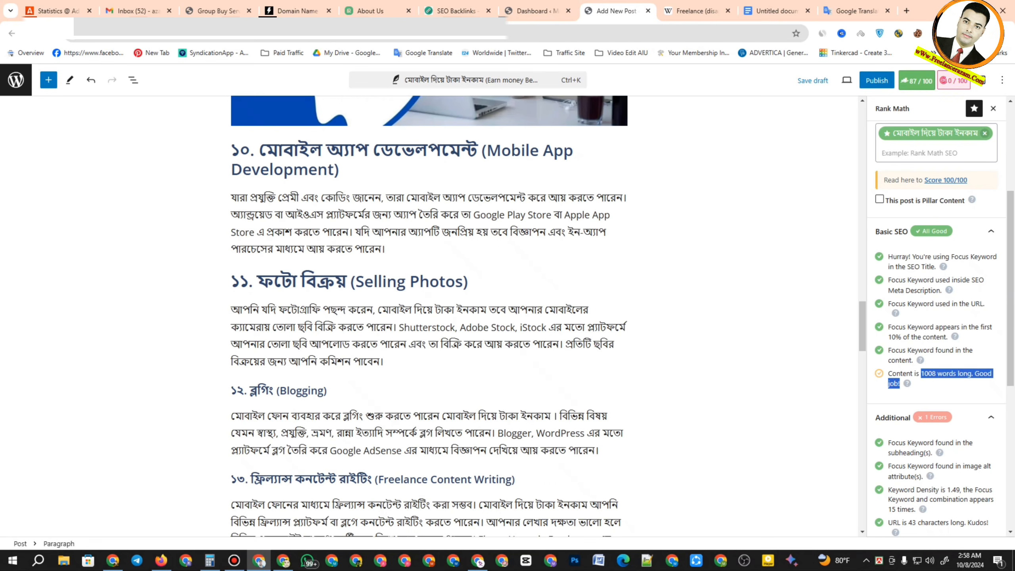
mouse_move(556, 4)
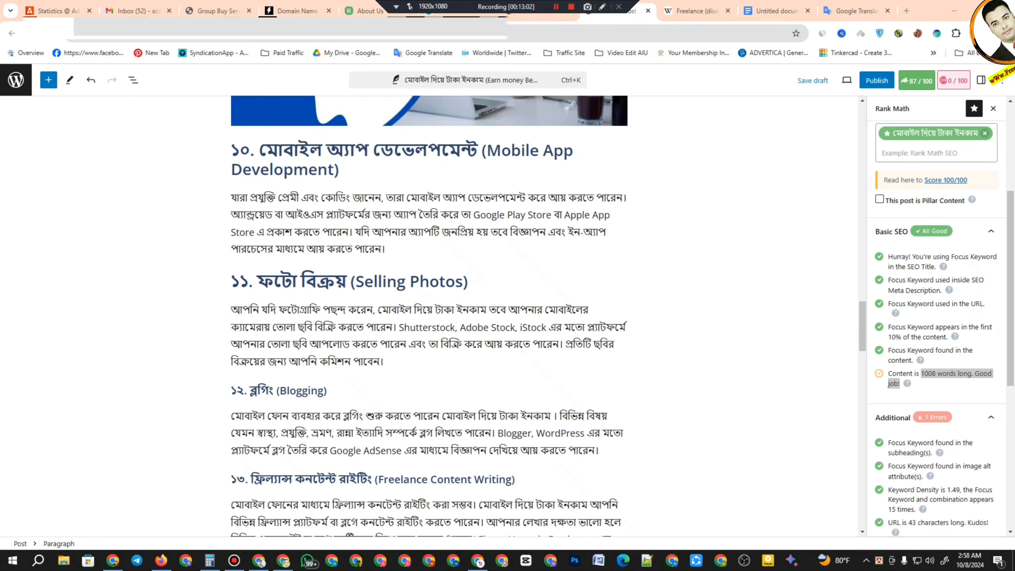
Outline the post's Rank Math SEO score with a temporary rectangle, and clear the drawing.
click(556, 6)
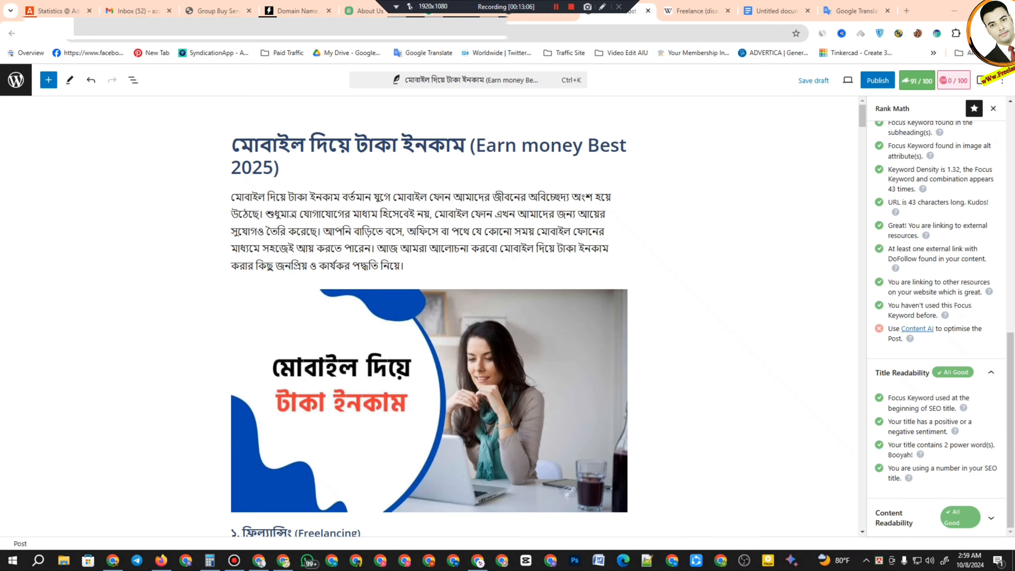
click(603, 7)
drag(890, 63, 944, 93)
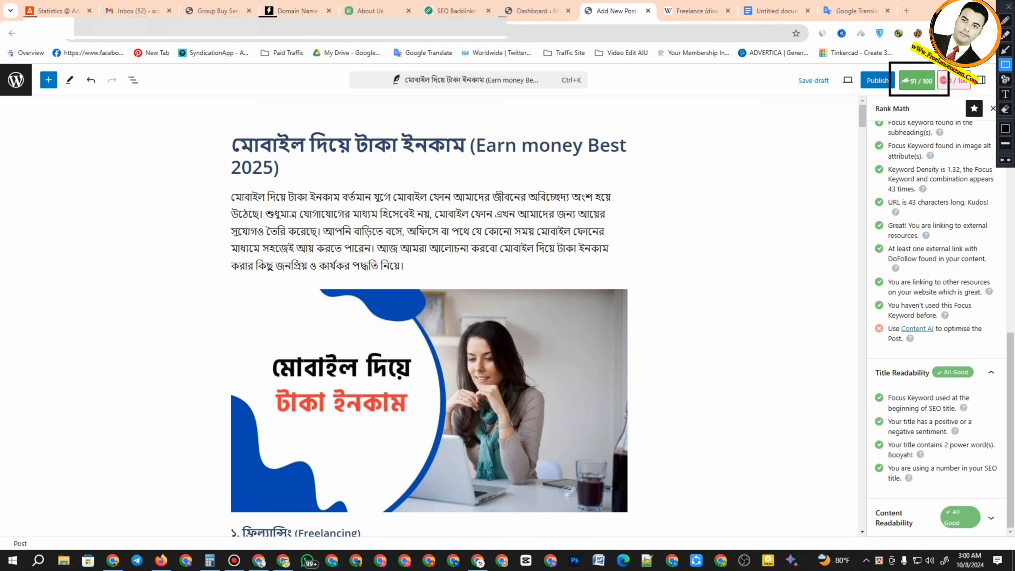
key(Escape)
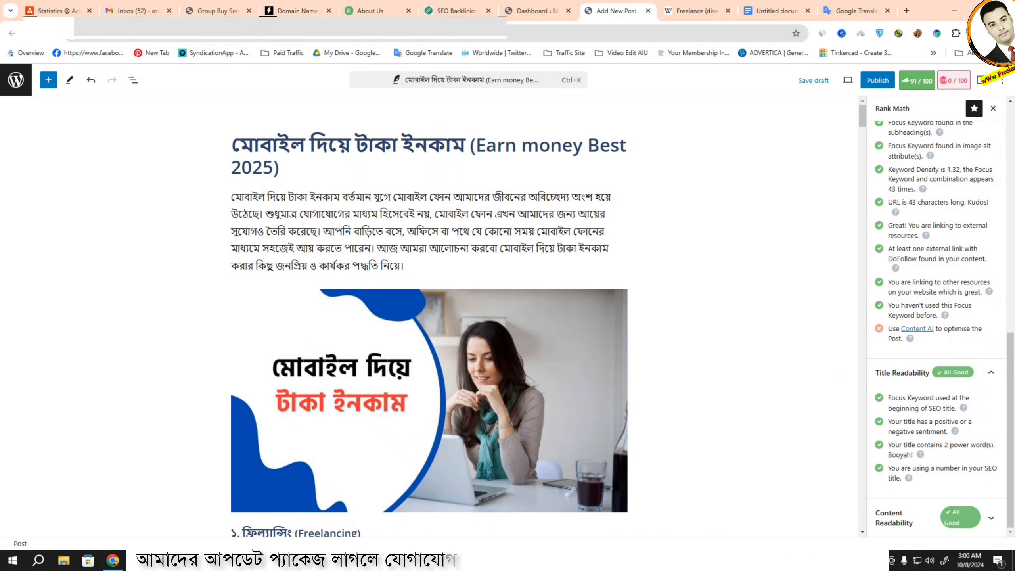
Mark the SEO score, the Basic SEO check marks and the content-length word count with temporary rectangles, and clear them.
scroll(936, 327, up, 4)
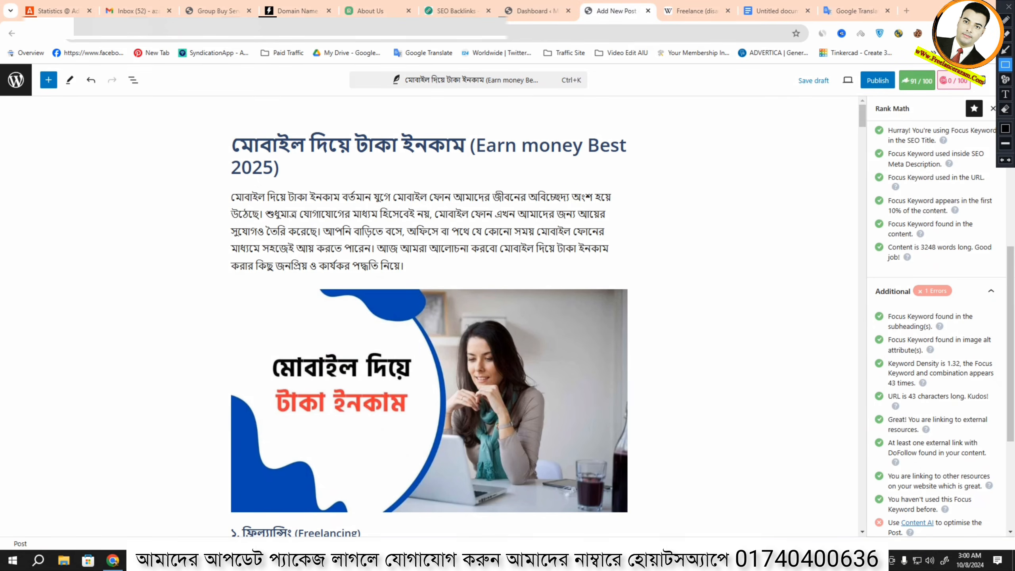
drag(883, 55, 939, 94)
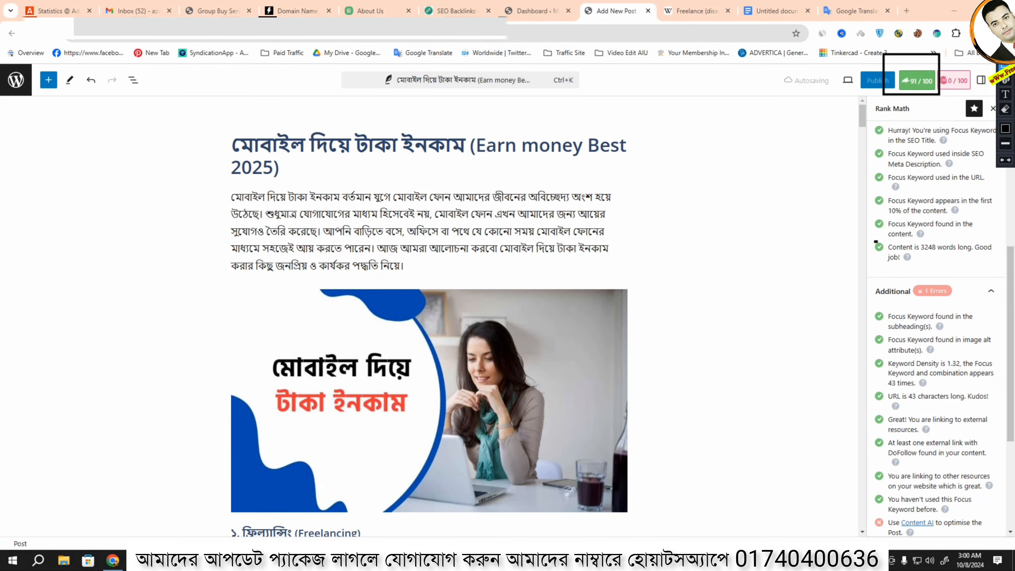
drag(874, 241, 983, 269)
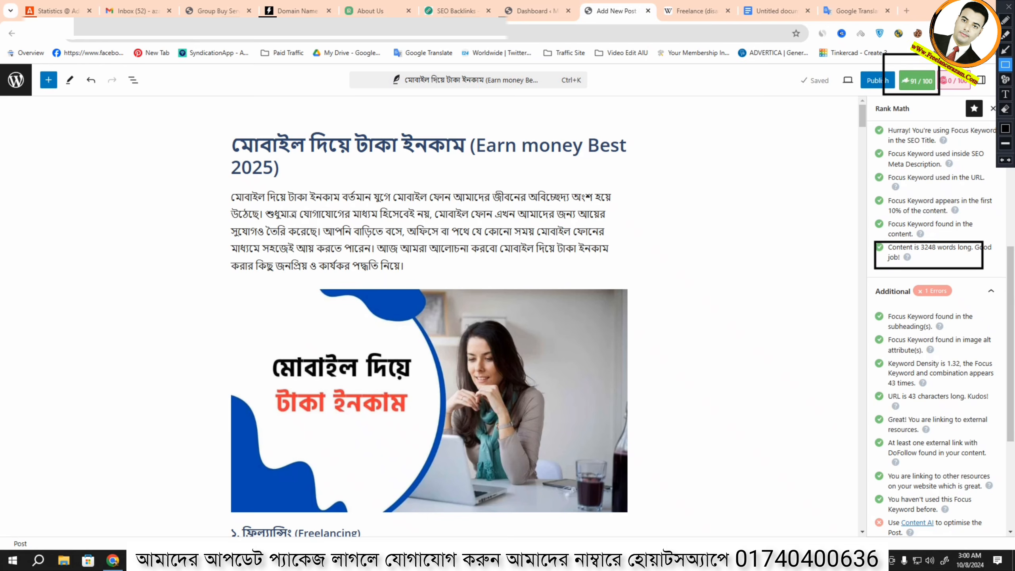
drag(872, 133, 892, 267)
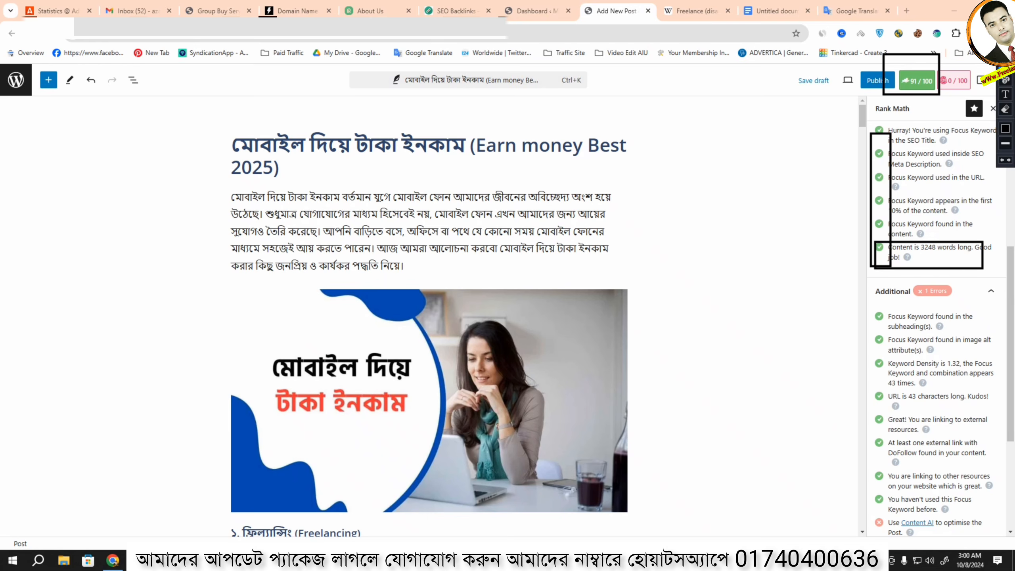
drag(918, 234, 943, 266)
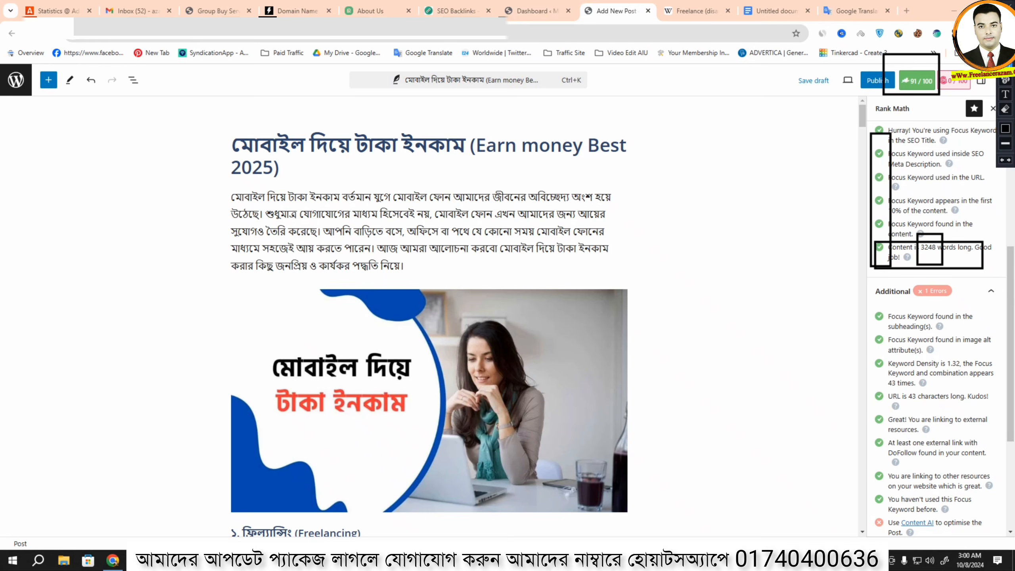
key(Escape)
Review the Rank Math checks down to Title Readability, and expand the Content Readability group.
scroll(935, 316, up, 4)
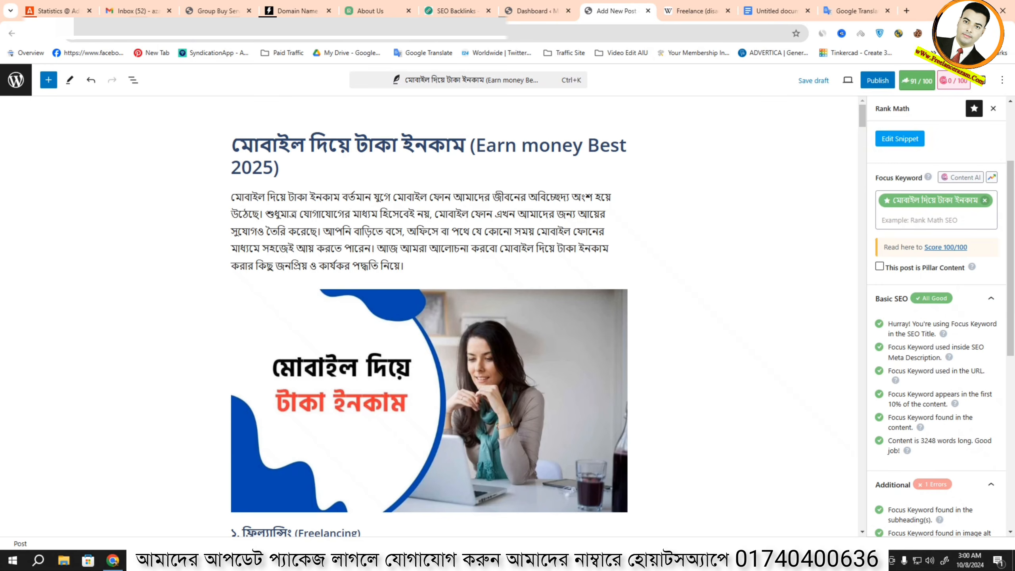
scroll(935, 316, down, 4)
scroll(935, 316, down, 5)
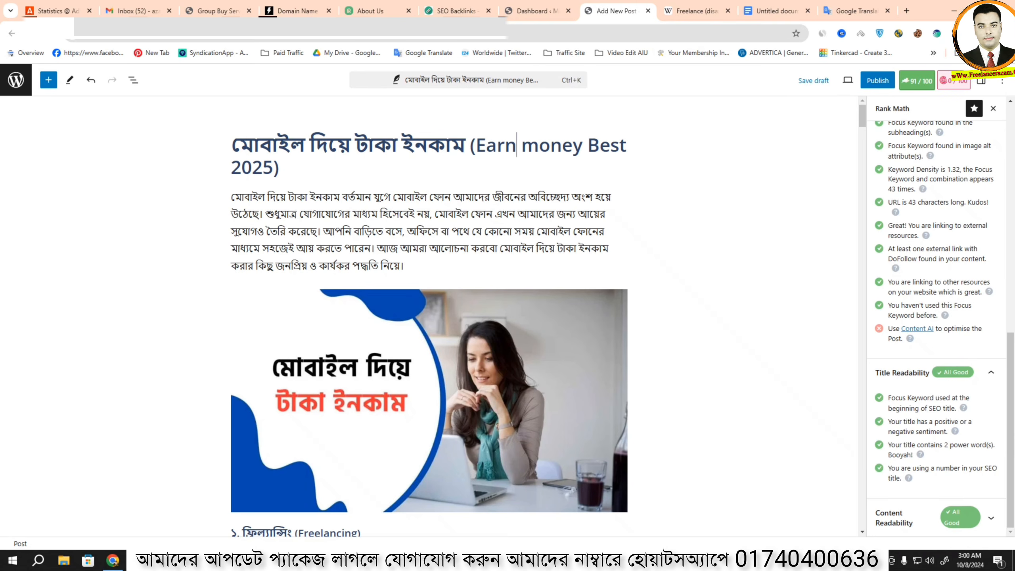
text(t)
key(BackSpace)
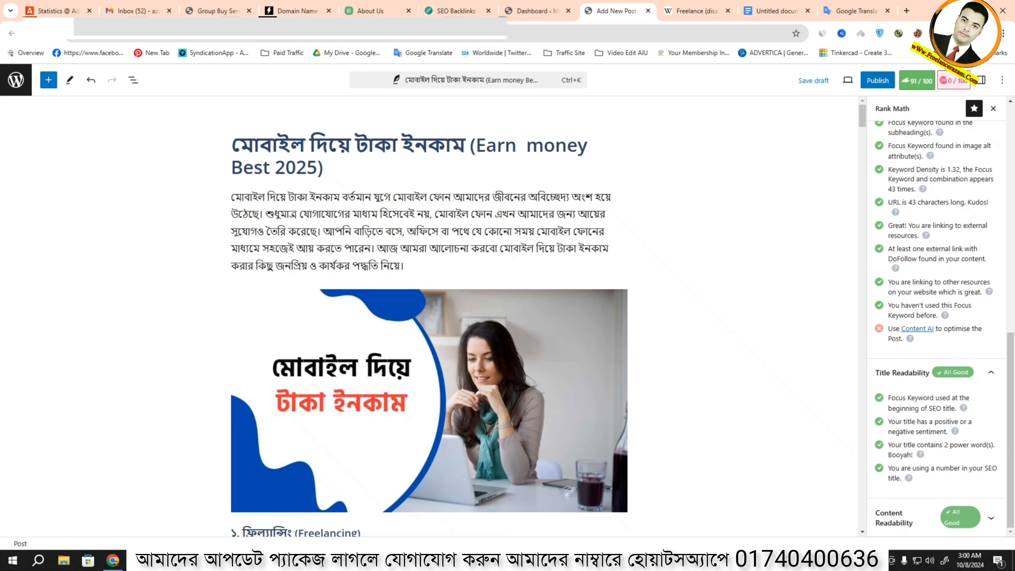
click(991, 517)
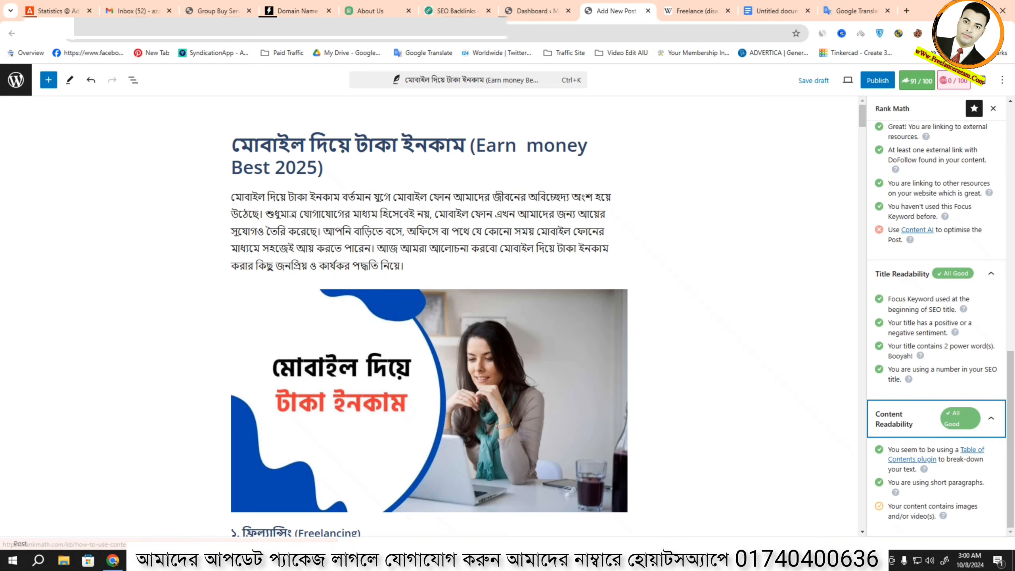
Open Content AI from the Additional SEO check, and return to the Rank Math analysis of the post.
click(917, 230)
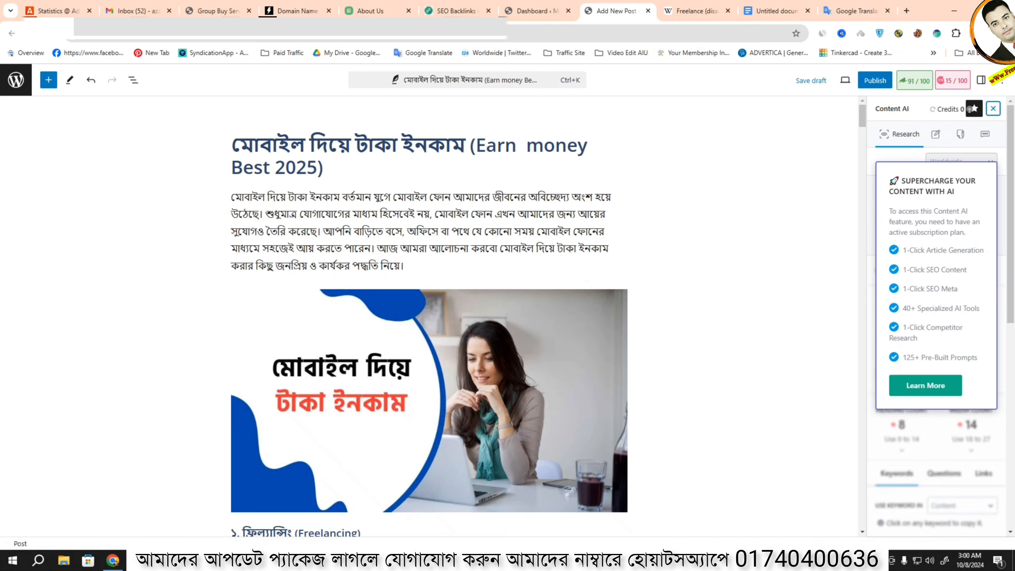
click(993, 108)
click(915, 81)
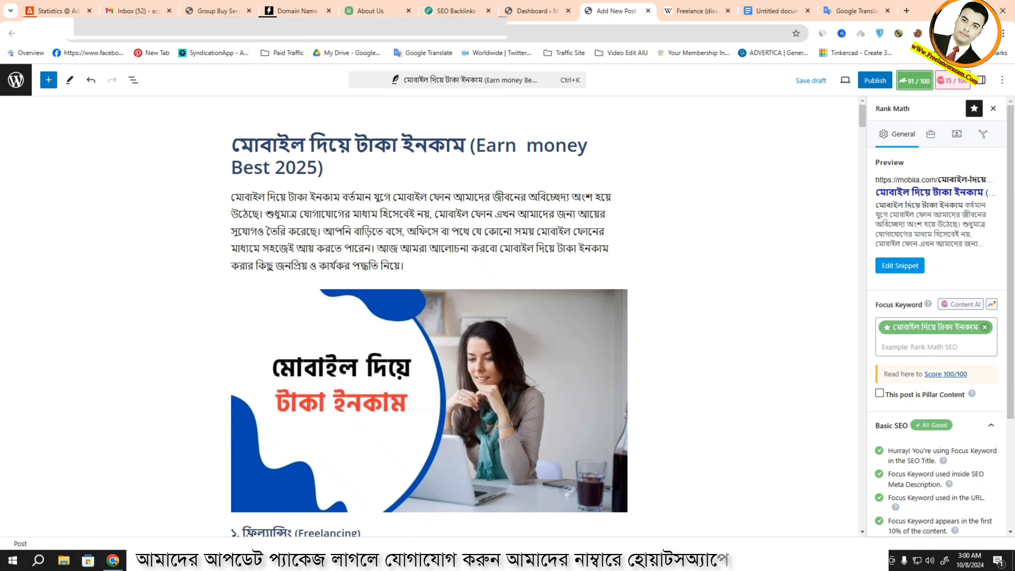
Expand the Additional checks, open Content AI from its check again, and close Content AI.
scroll(936, 320, down, 3)
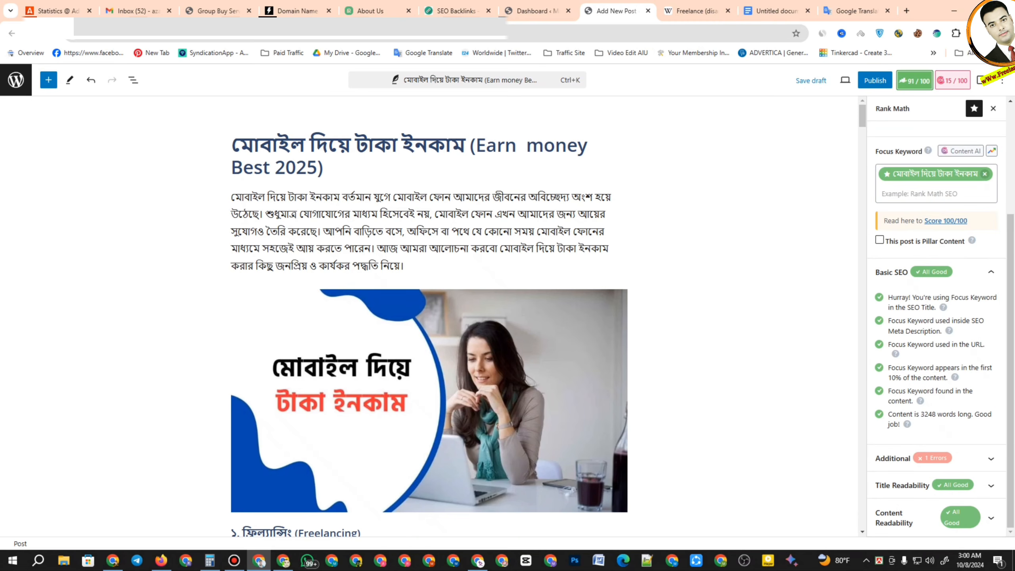
click(940, 458)
scroll(940, 400, down, 2)
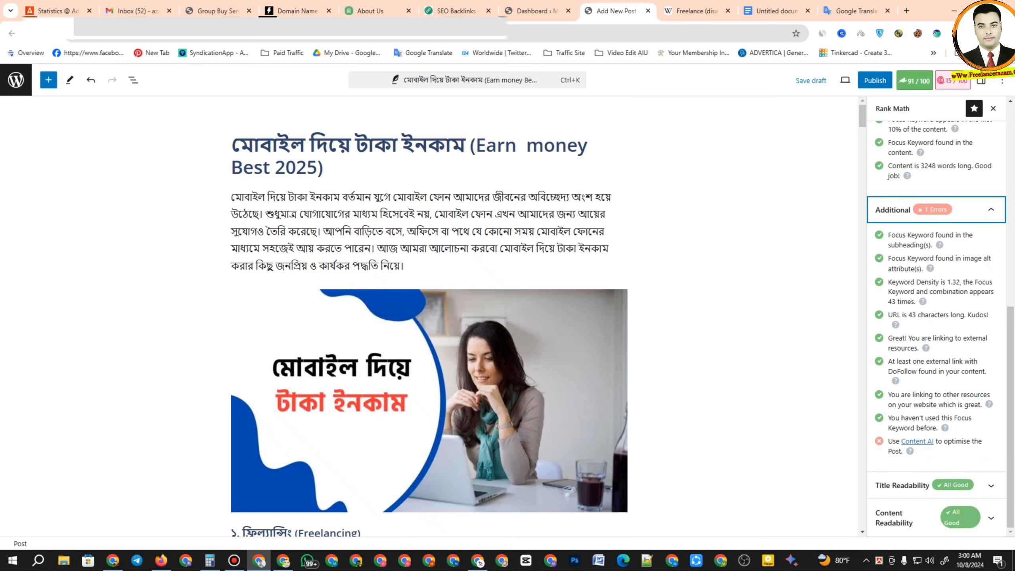
click(917, 441)
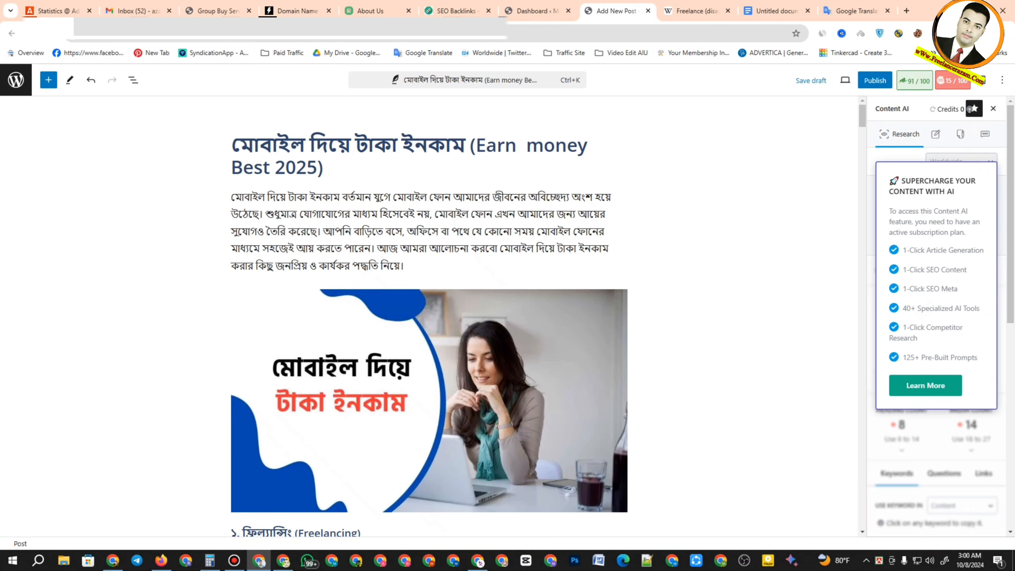
click(994, 108)
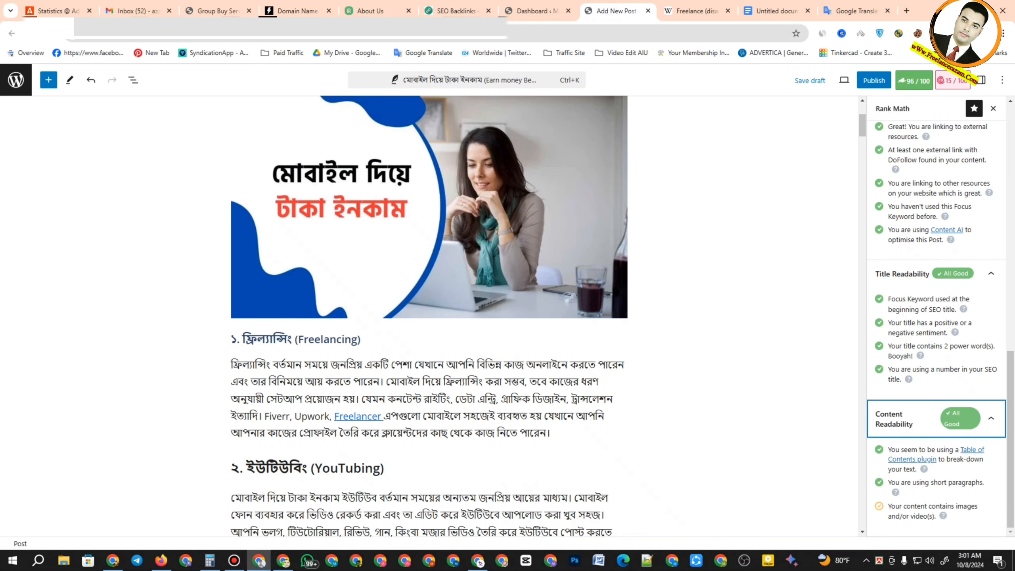
Outline the upper part of the Rank Math analysis and the updated SEO score with temporary rectangles, and clear them.
scroll(428, 316, up, 5)
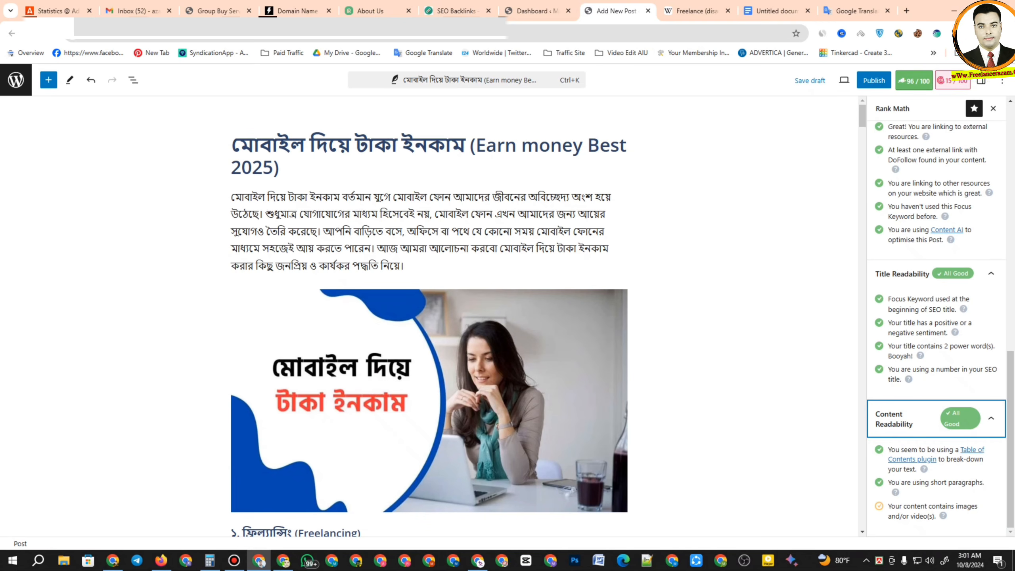
scroll(936, 328, up, 12)
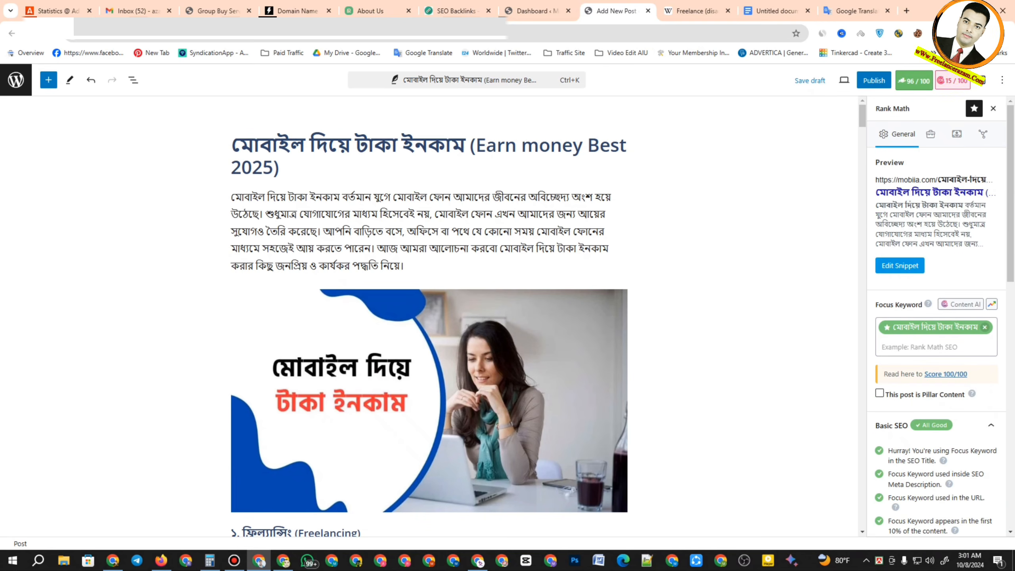
mouse_move(475, 2)
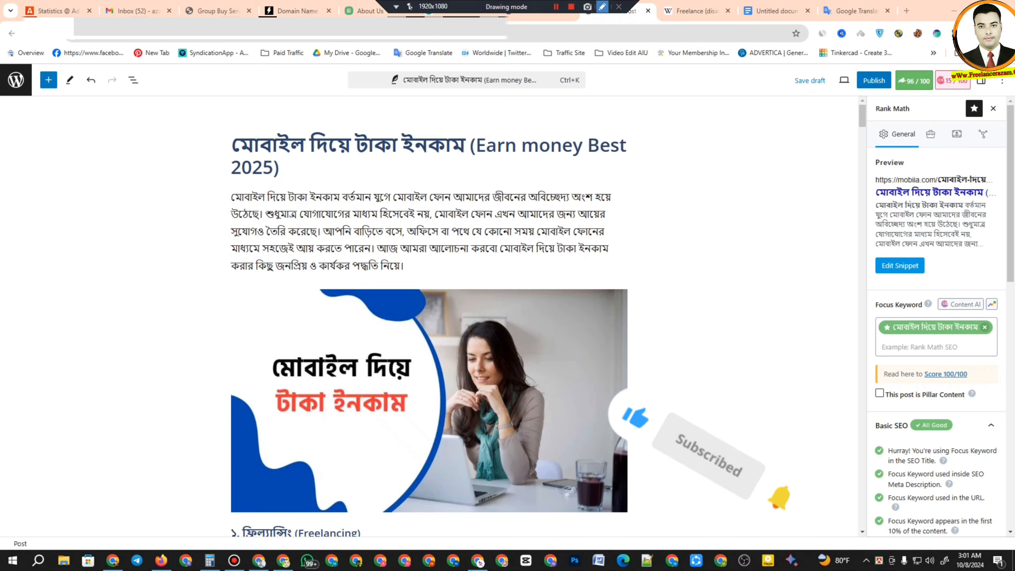
mouse_move(858, 97)
mouse_down()
mouse_move(942, 172)
mouse_move(1001, 416)
mouse_up()
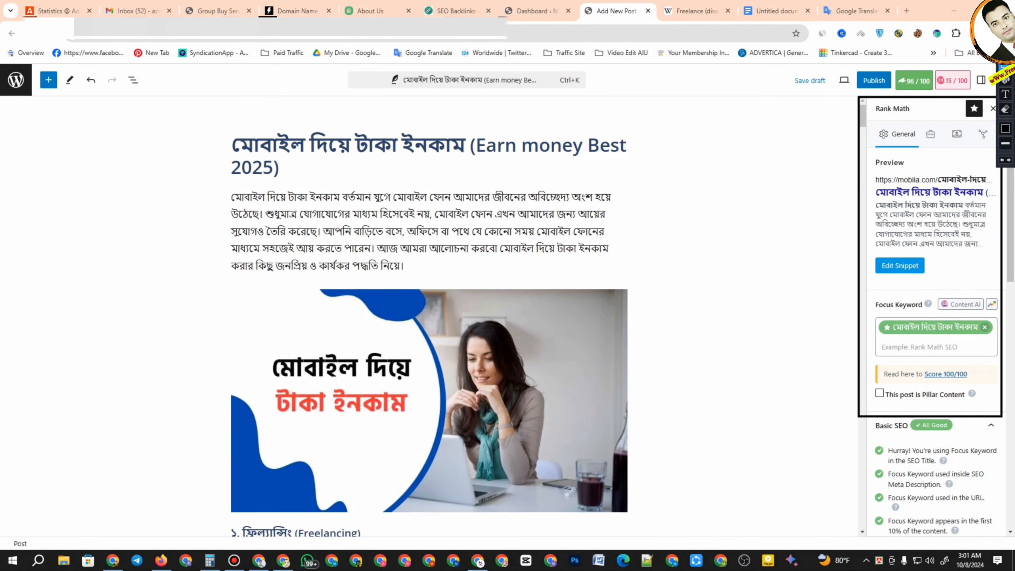
drag(885, 66, 935, 100)
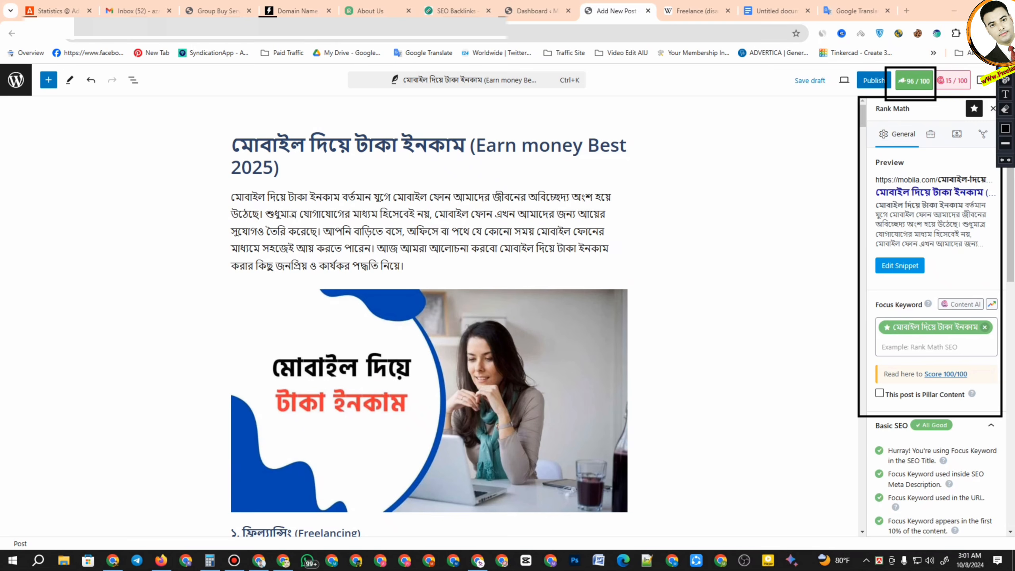
key(Escape)
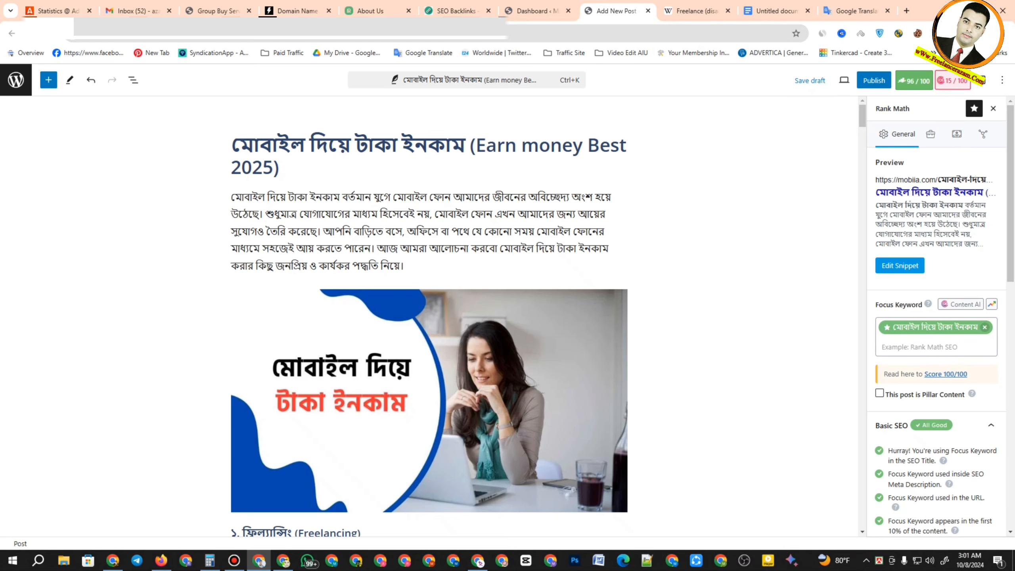
Upload the image "মোবাইল দিয়ে টাকা ইনকাম" from the Downloads folder for use as the post's featured image.
click(981, 80)
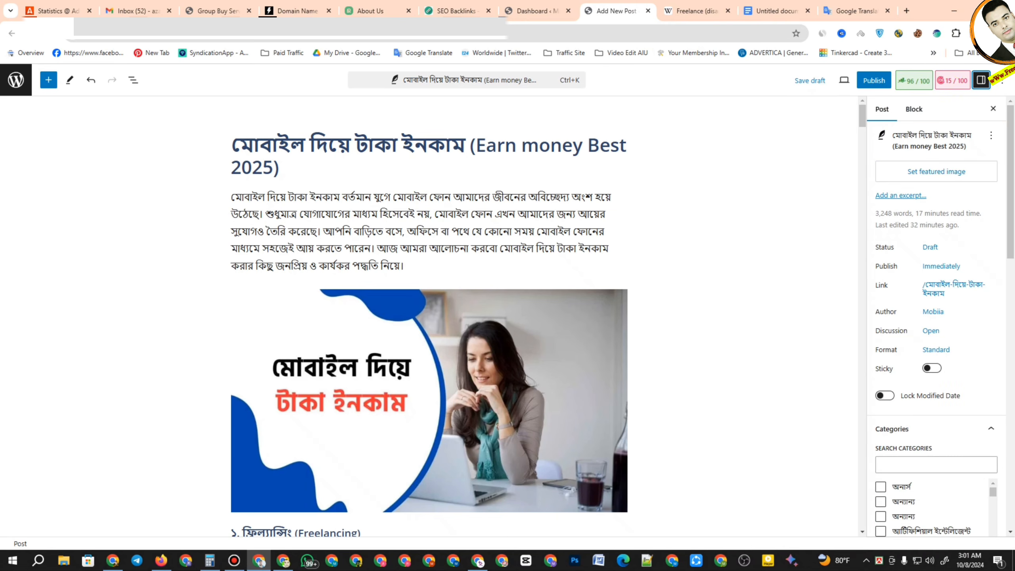
click(936, 173)
click(43, 116)
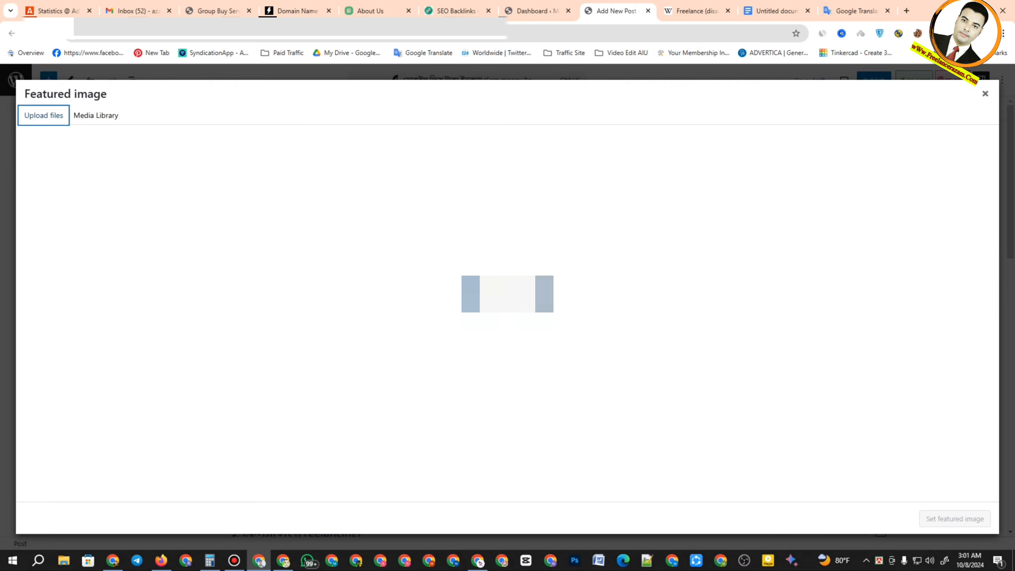
click(508, 294)
click(123, 110)
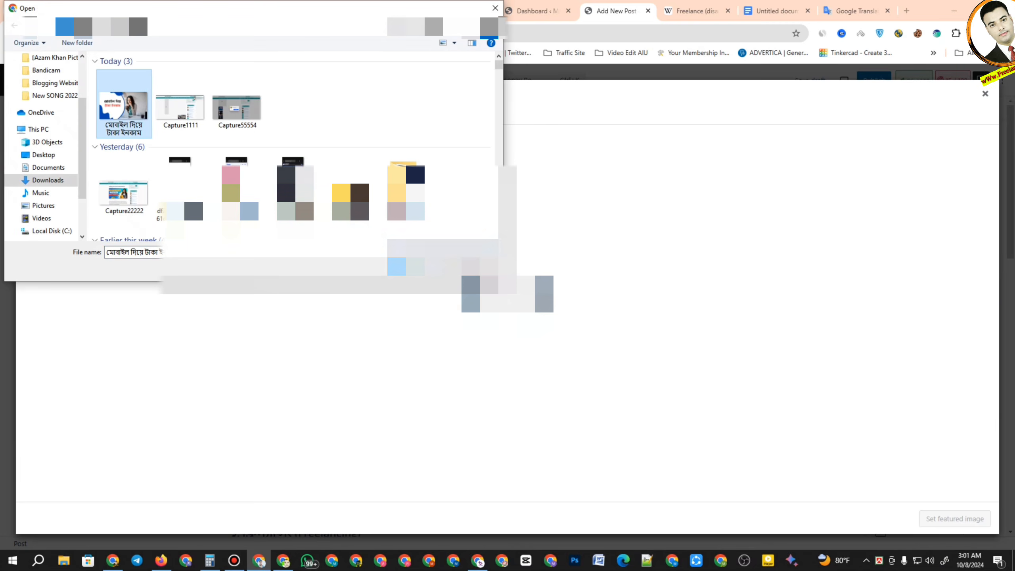
click(414, 268)
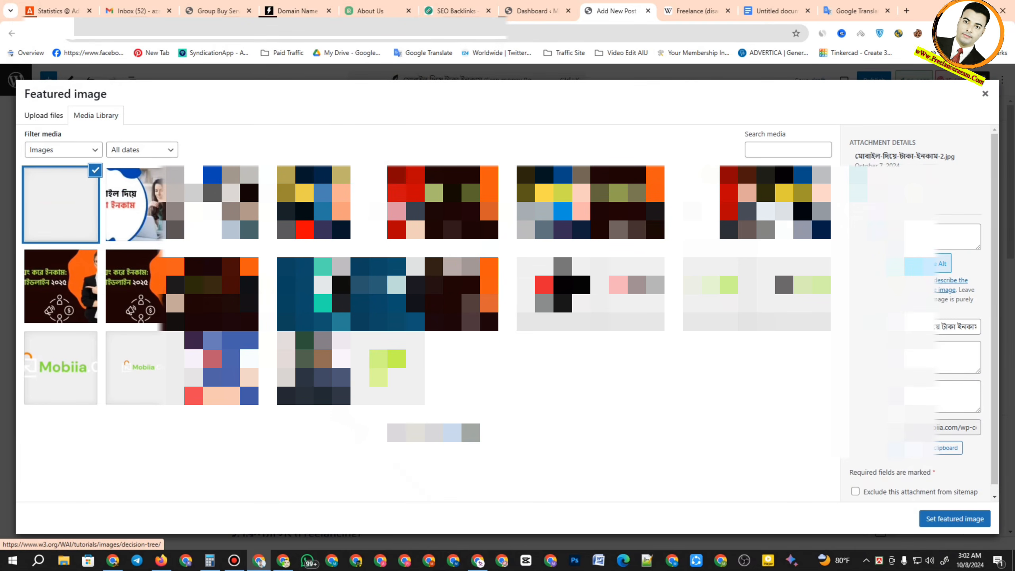
click(940, 285)
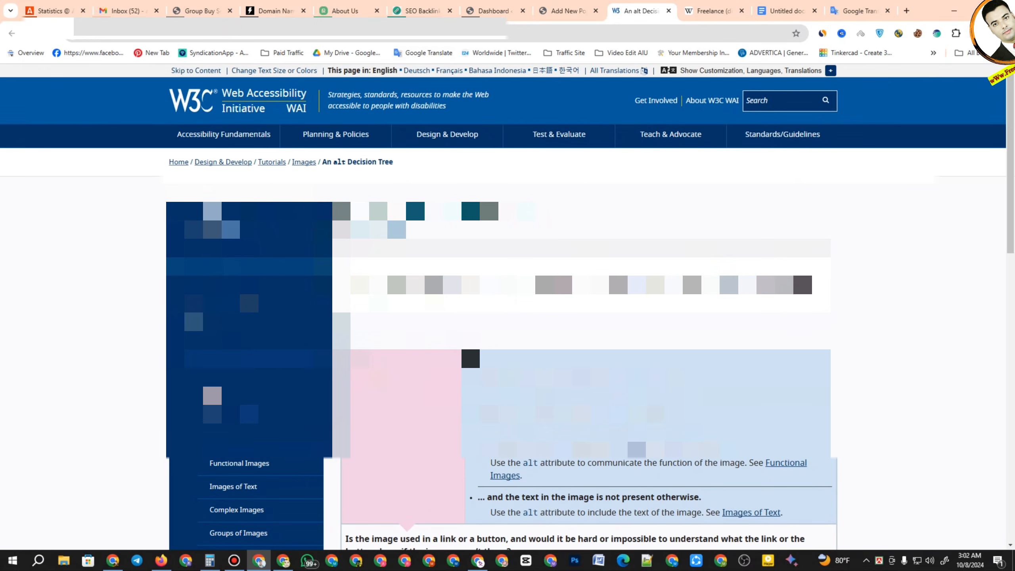
click(570, 11)
click(668, 10)
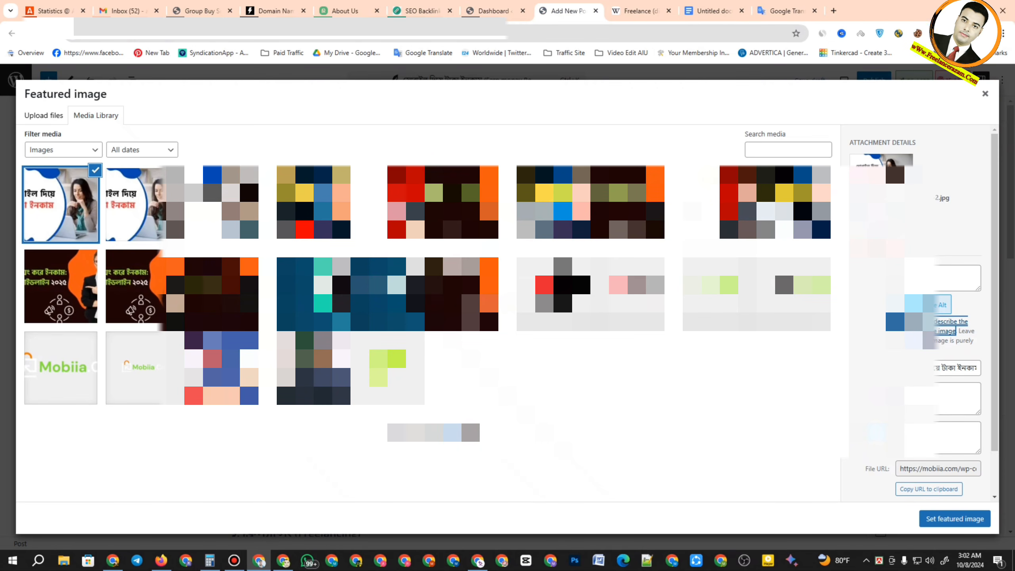
Enter "মোবাইল দিয়ে টাকা ইনকাম" as the uploaded image's alt text, caption and description, and set it as the featured image.
key(ctrl+a)
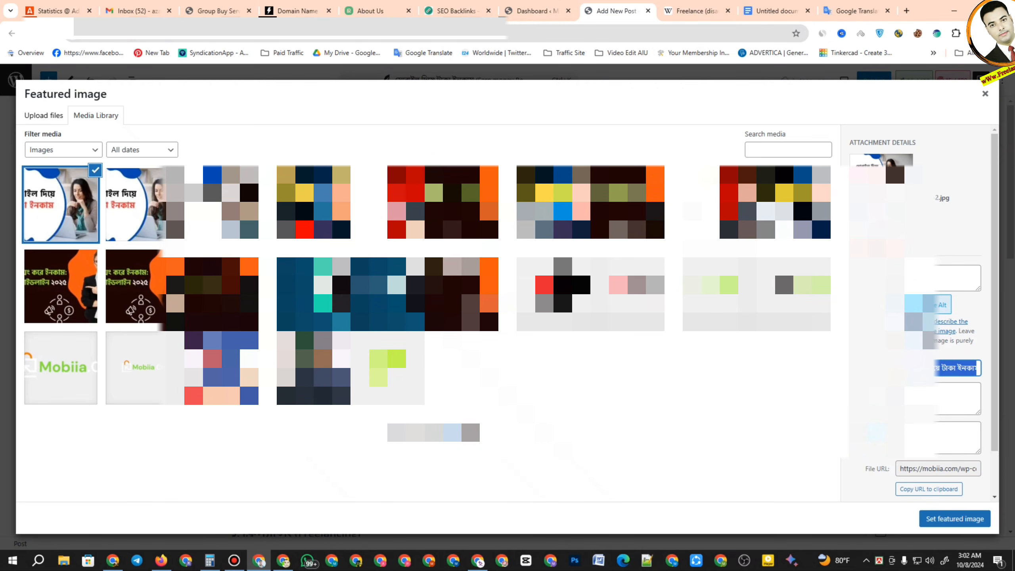
click(919, 278)
key(ctrl+v)
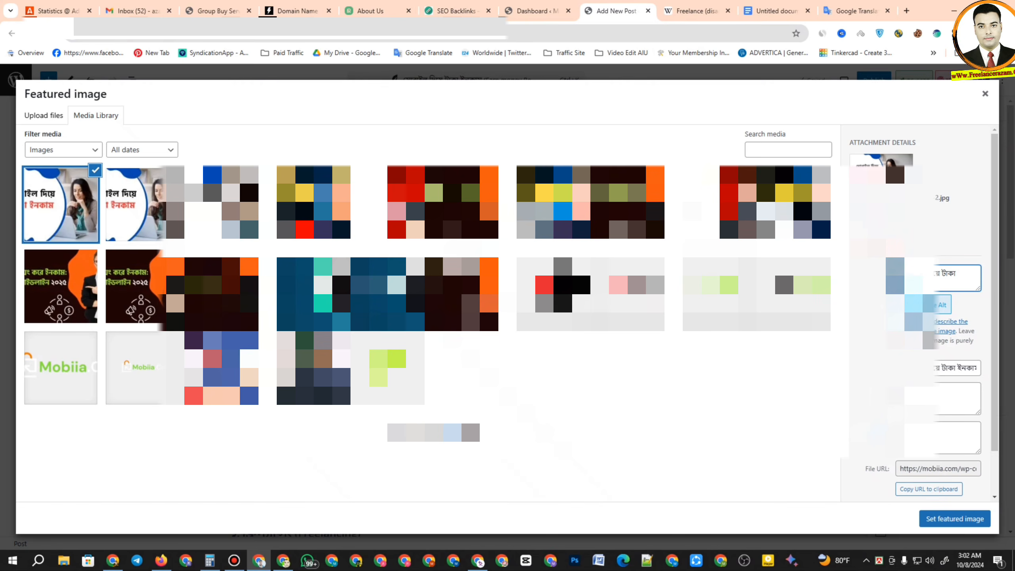
click(919, 398)
text(মোবাইল দিয়ে টাকা ইনকাম)
click(919, 438)
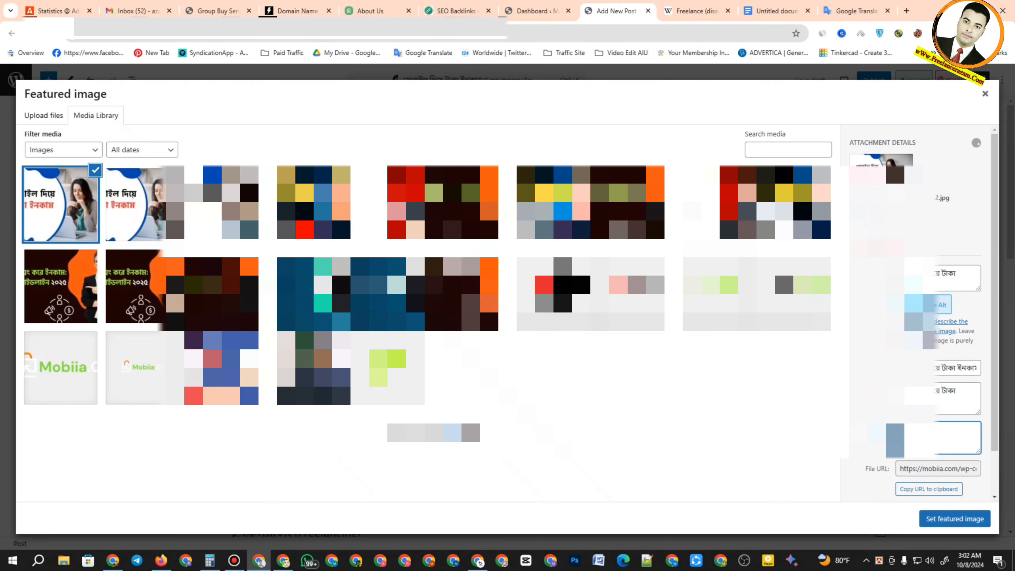
text(মোবাইল দিয়ে টাকা ইনকাম)
click(955, 519)
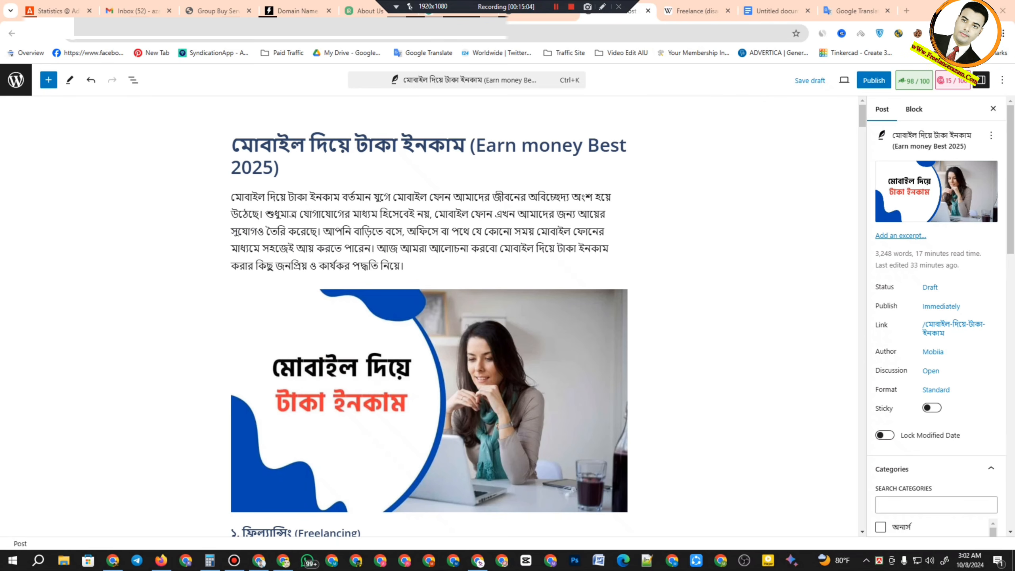
scroll(429, 316, down, 7)
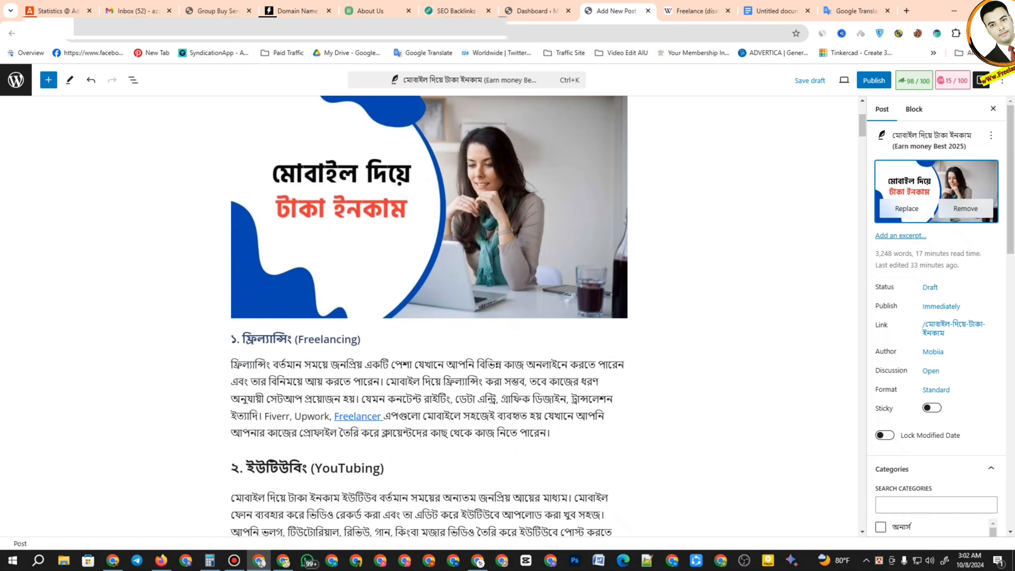
Review the finished blog post from the first section through Freelance Content Writing, including its categories and tags settings, and return to the title.
scroll(429, 316, down, 20)
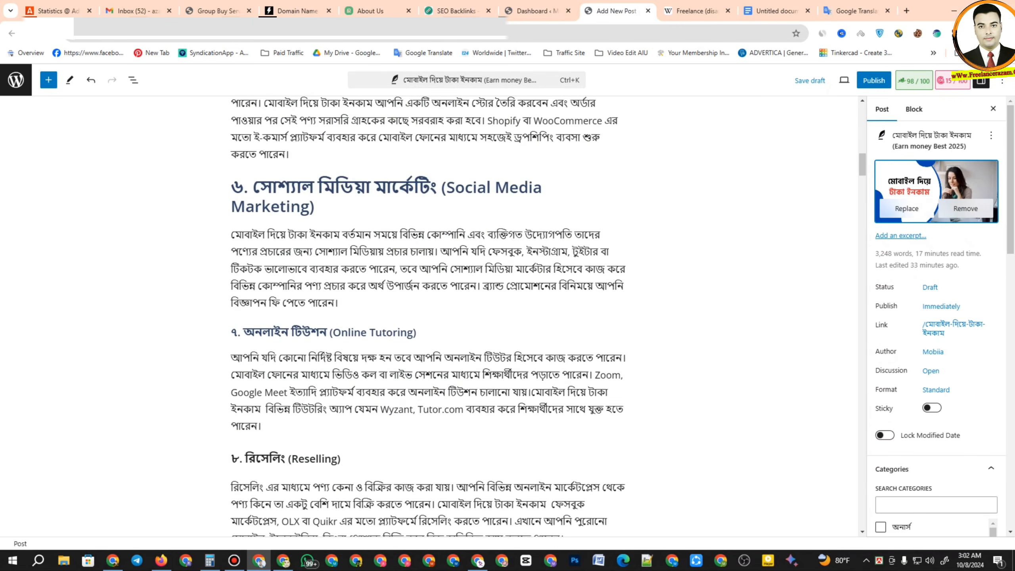
scroll(937, 316, down, 7)
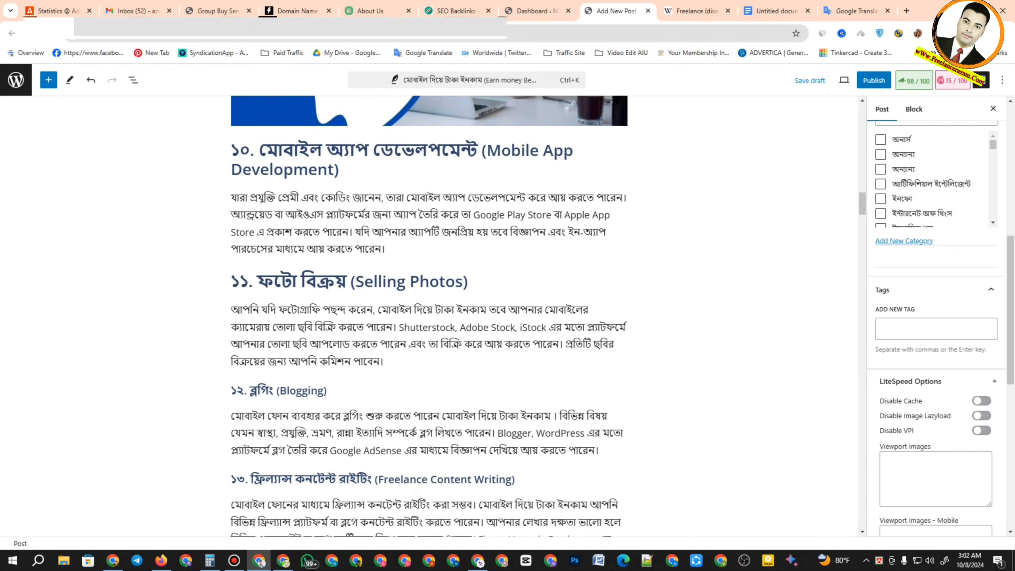
scroll(936, 316, up, 7)
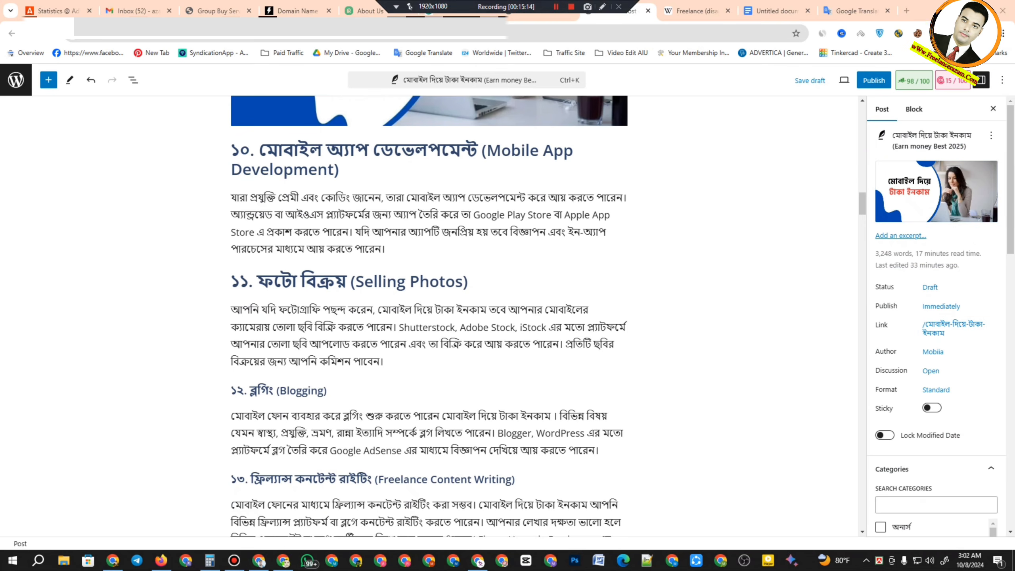
scroll(427, 316, up, 20)
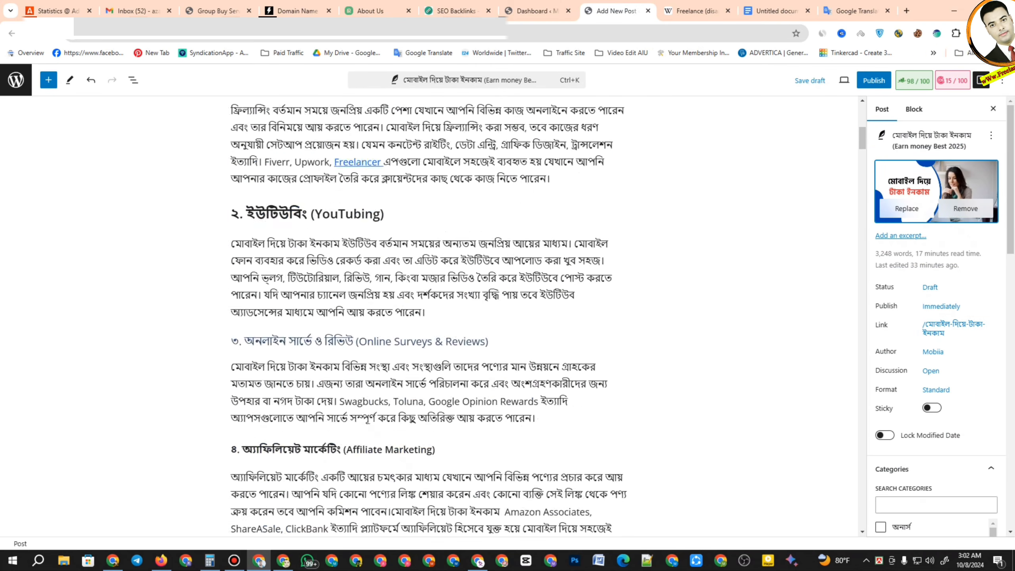
scroll(427, 316, up, 10)
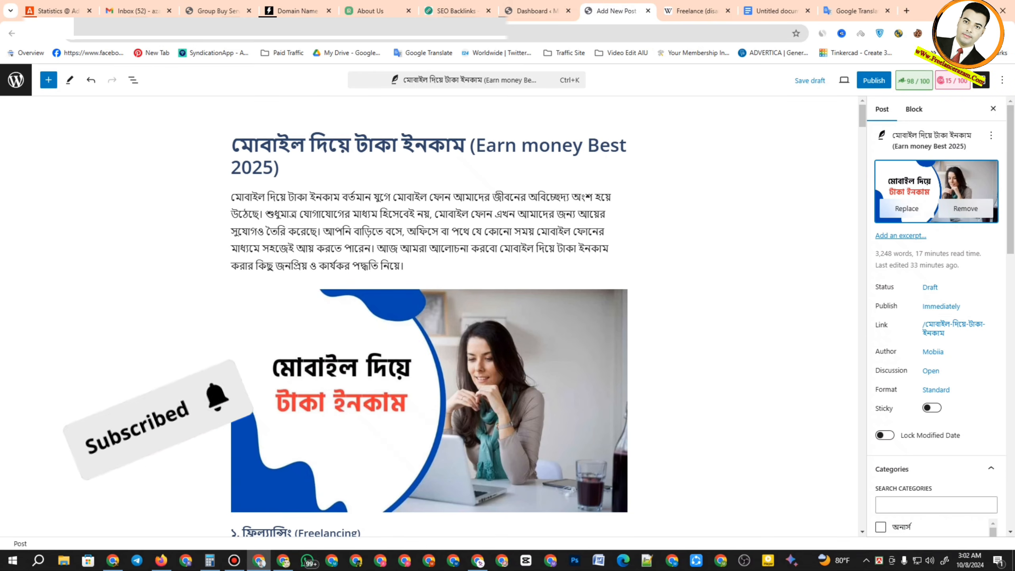
Switch to the Combo page in Google Sites and highlight the WhatsApp contact number, the paid Ads line and the work-method list.
click(284, 561)
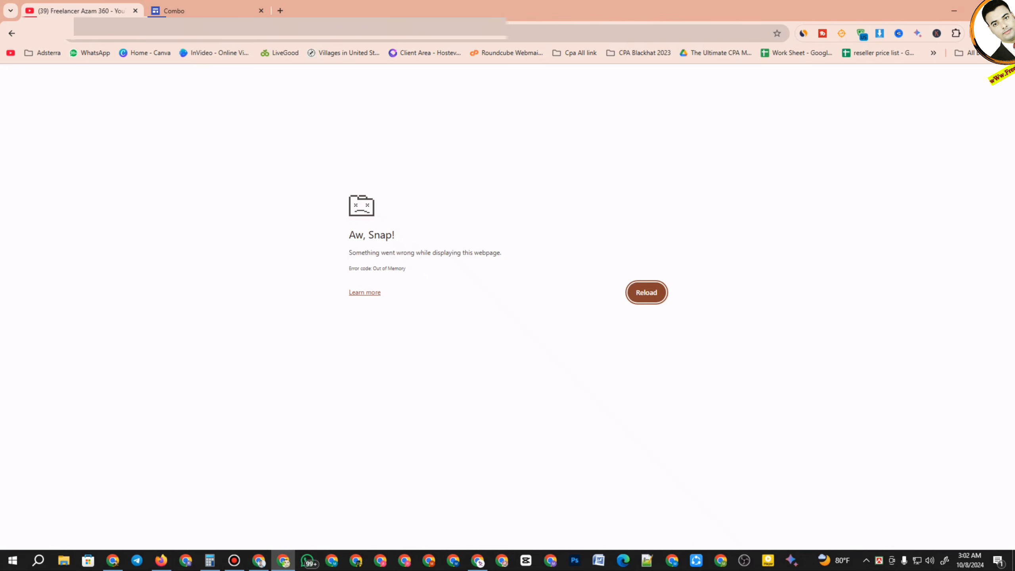
click(202, 11)
scroll(438, 320, down, 5)
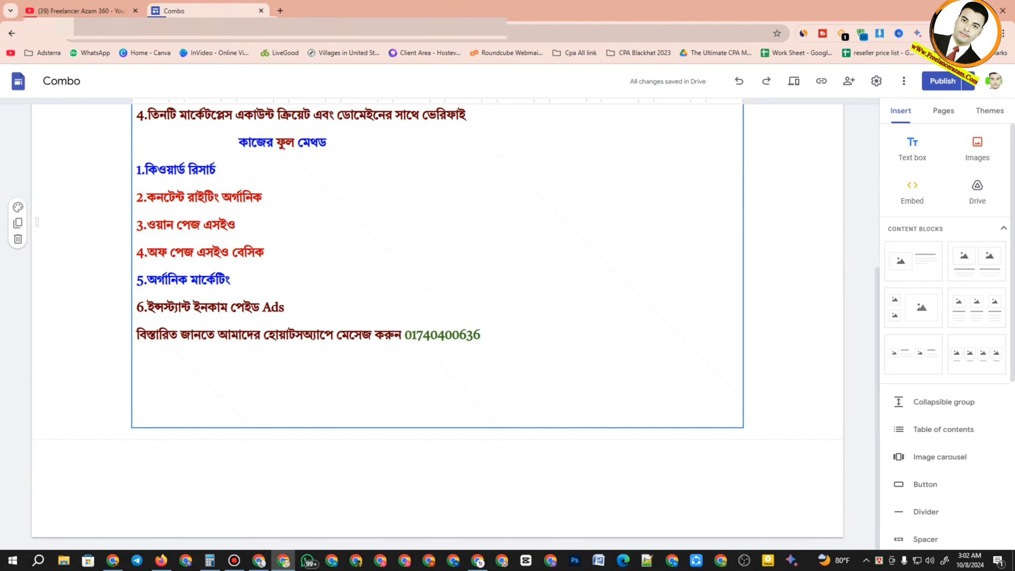
double_click(442, 335)
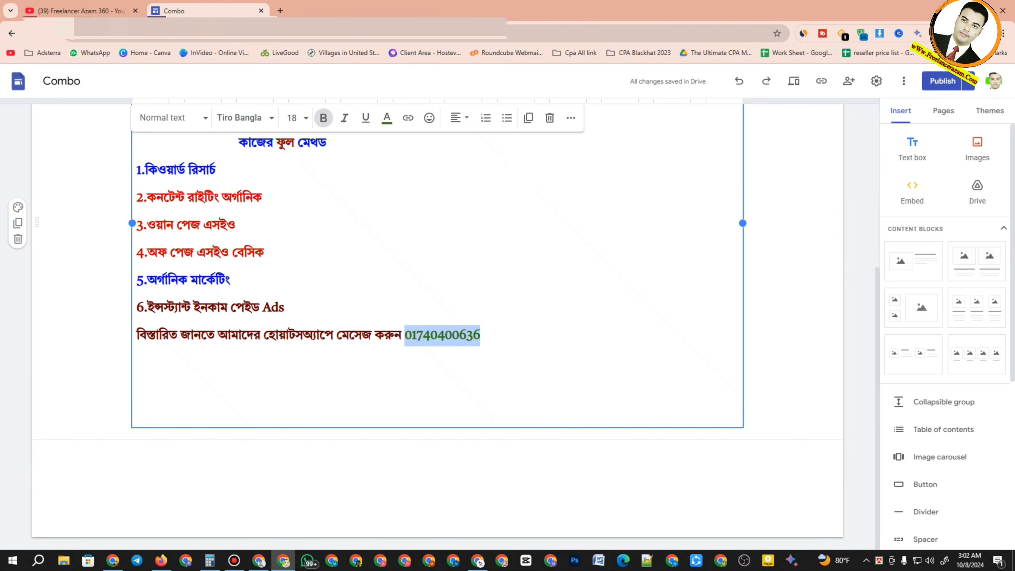
triple_click(247, 308)
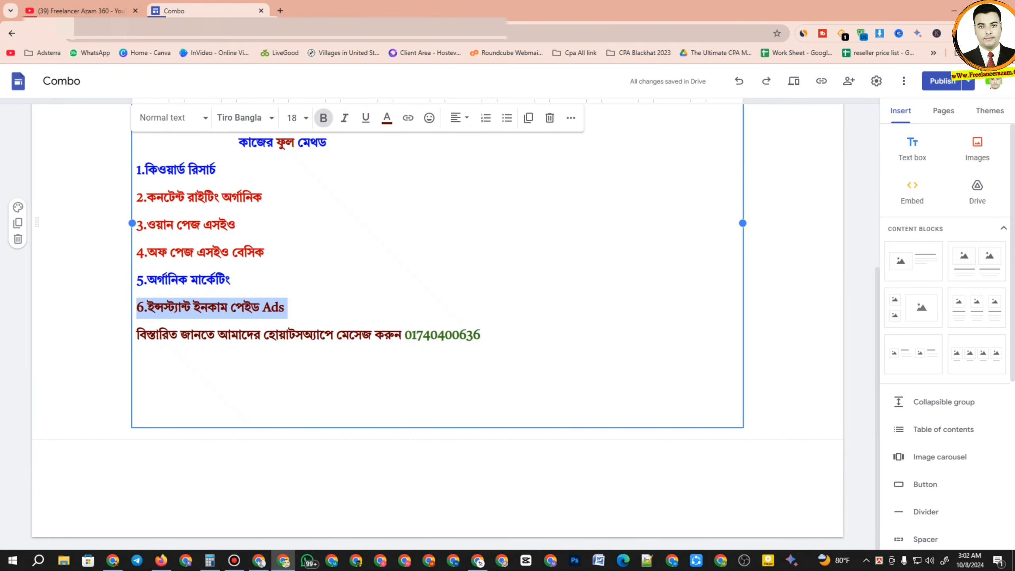
drag(332, 363, 144, 171)
click(276, 281)
scroll(438, 320, up, 6)
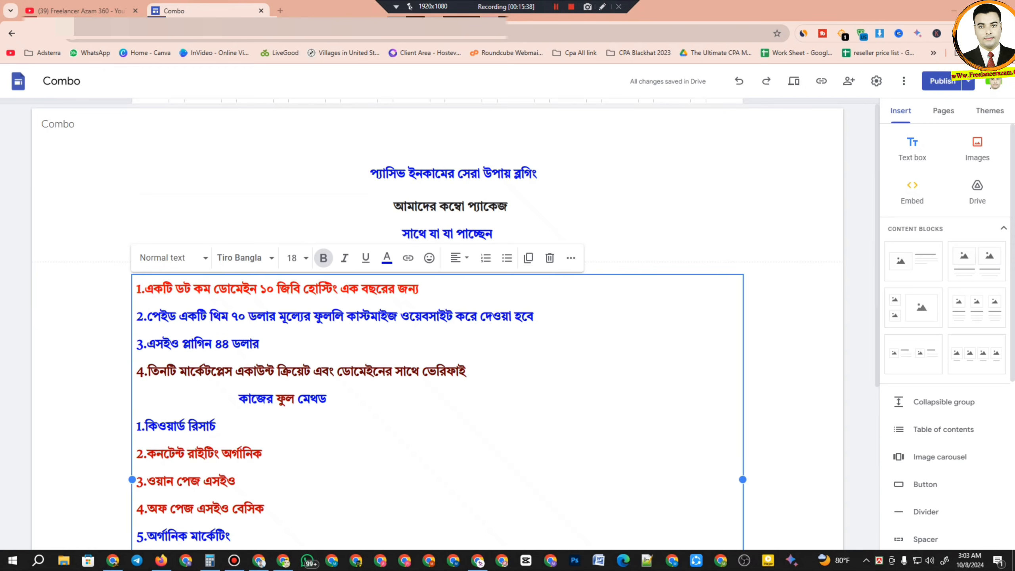
Reload the Freelancer Azam 360 YouTube channel page.
click(80, 11)
click(48, 33)
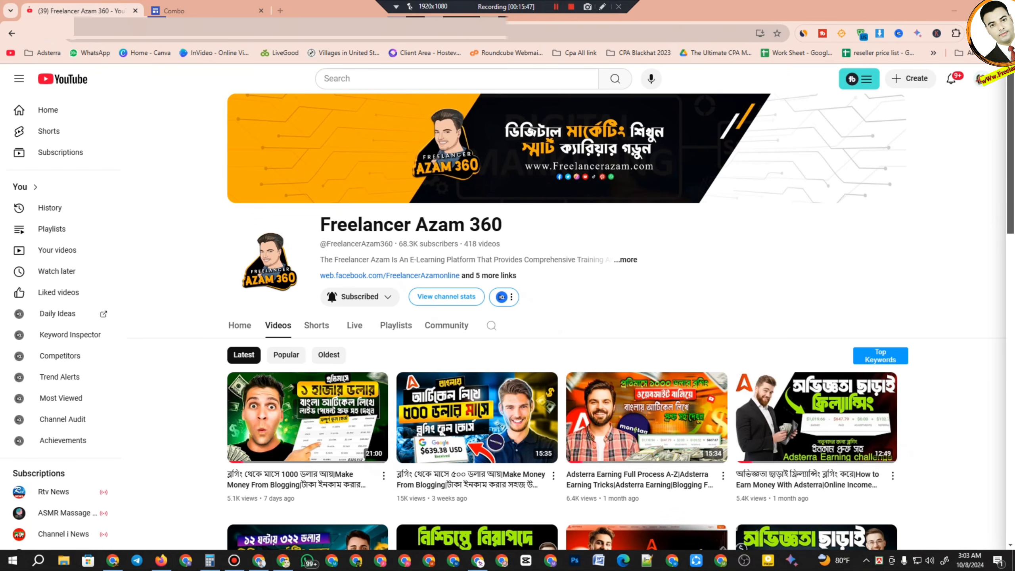
Review the daily Monetag statistics, and highlight the 2024/10/07 row in the Adsterra statistics.
click(478, 561)
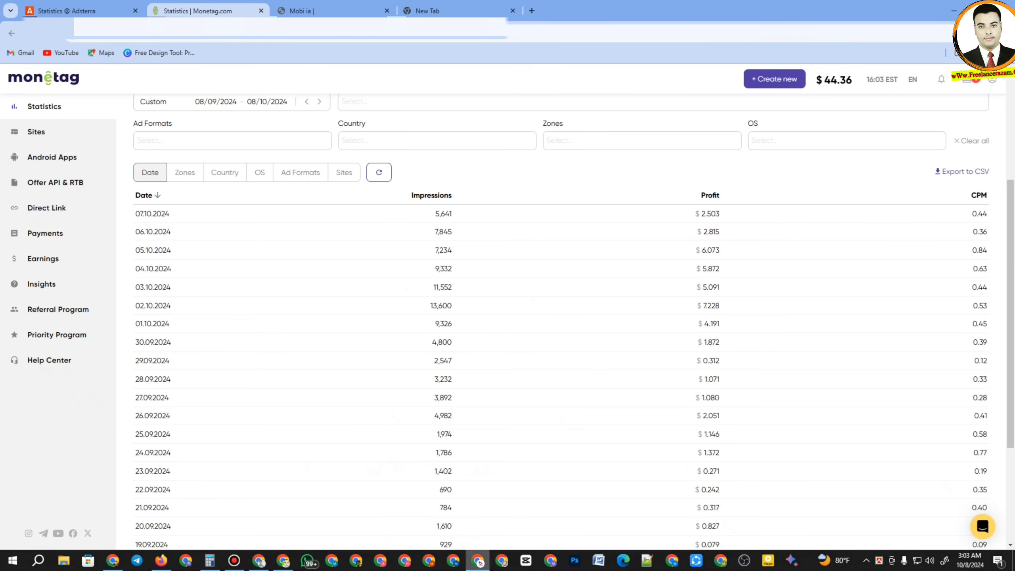
scroll(560, 320, down, 5)
scroll(560, 320, up, 10)
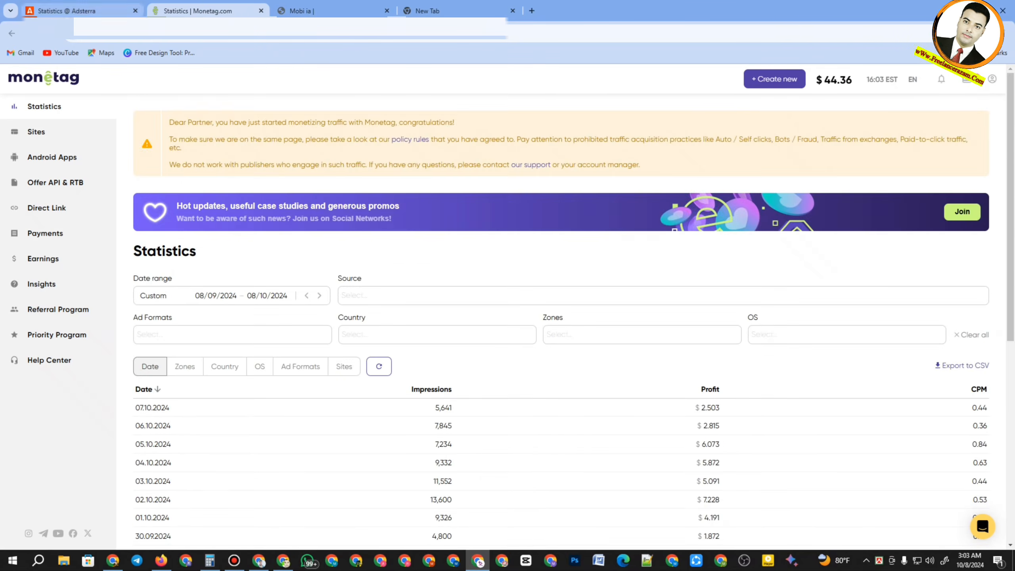
click(81, 11)
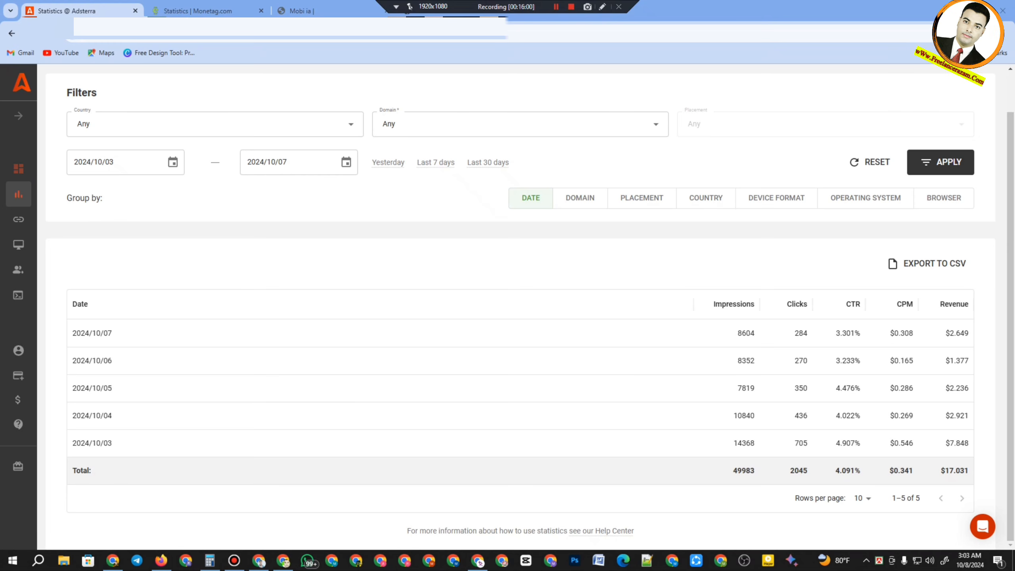
drag(751, 333, 72, 333)
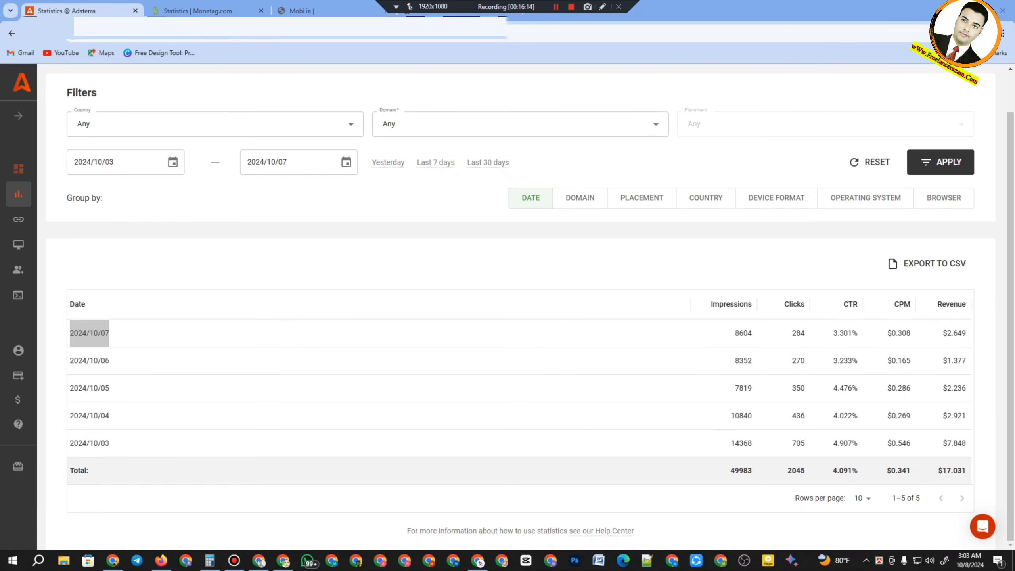
Return to the WordPress post editor and highlight the English words in the title "মোবাইল দিয়ে টাকা ইনকাম (Earn money Best 2025)".
click(259, 560)
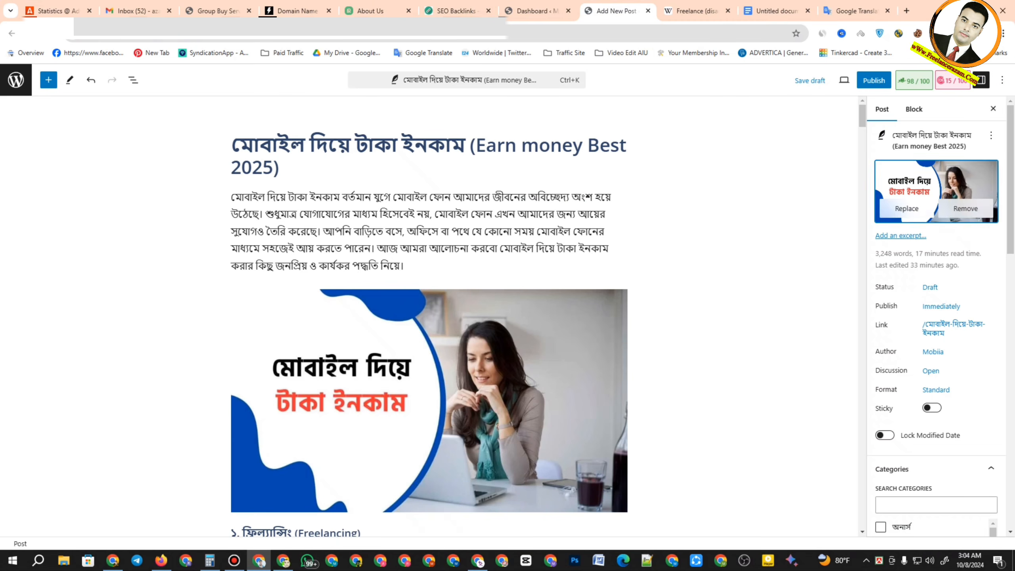
drag(476, 146, 556, 168)
click(555, 170)
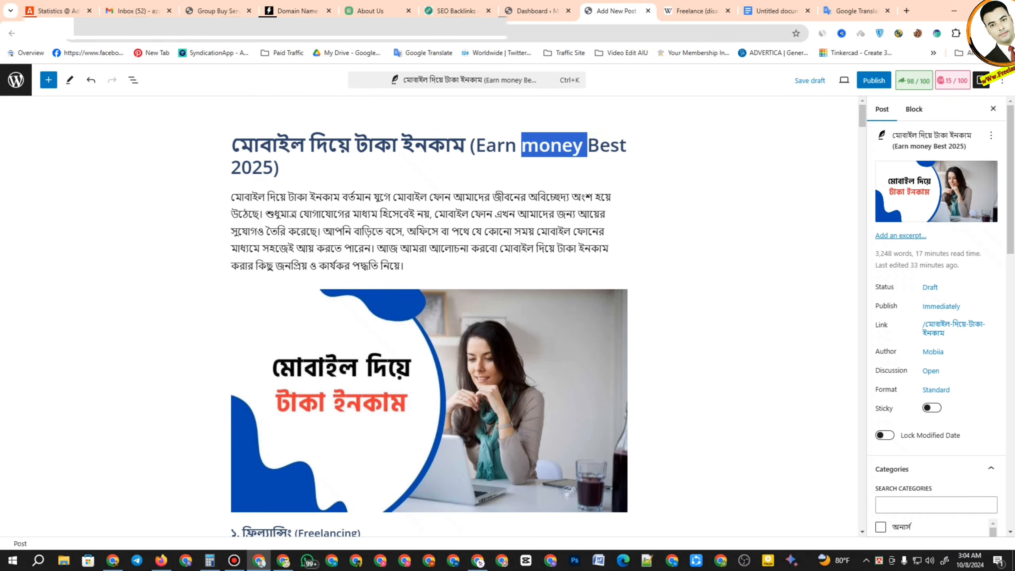
triple_click(554, 146)
click(550, 145)
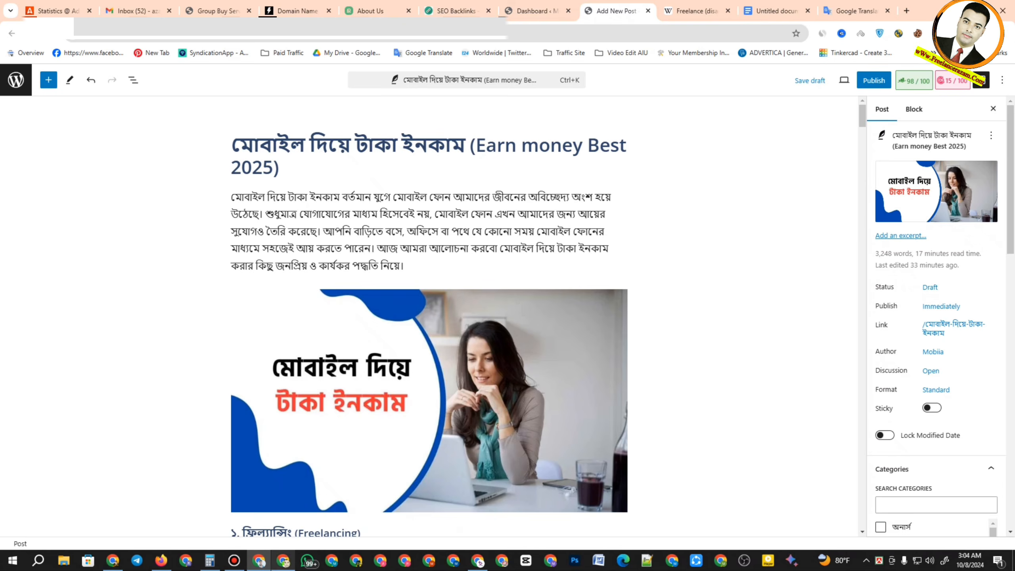
Switch back to the Combo page and highlight the WhatsApp contact number and the four items included in the package.
click(283, 561)
key(ctrl+Tab)
scroll(440, 320, down, 5)
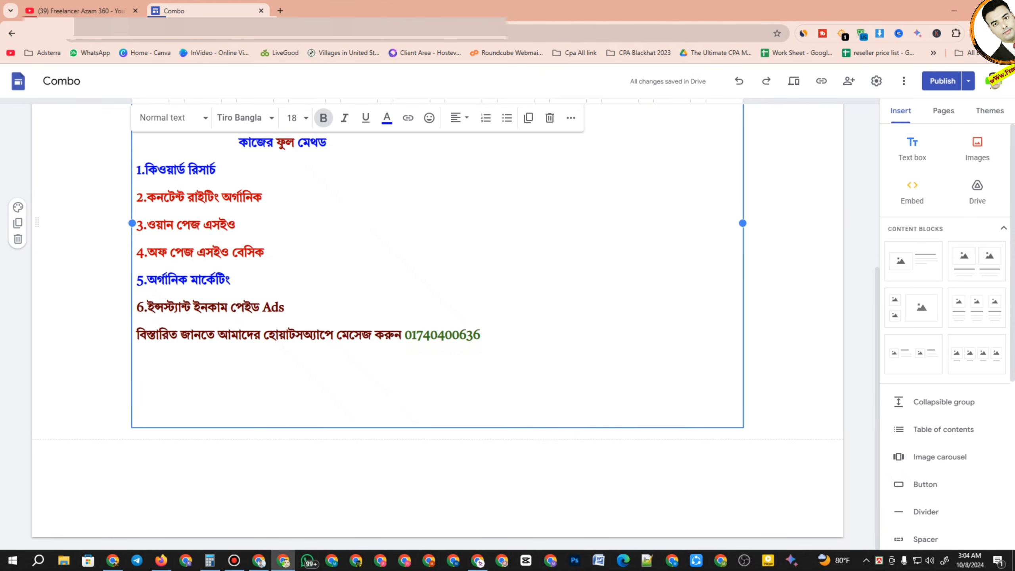
drag(479, 335, 404, 335)
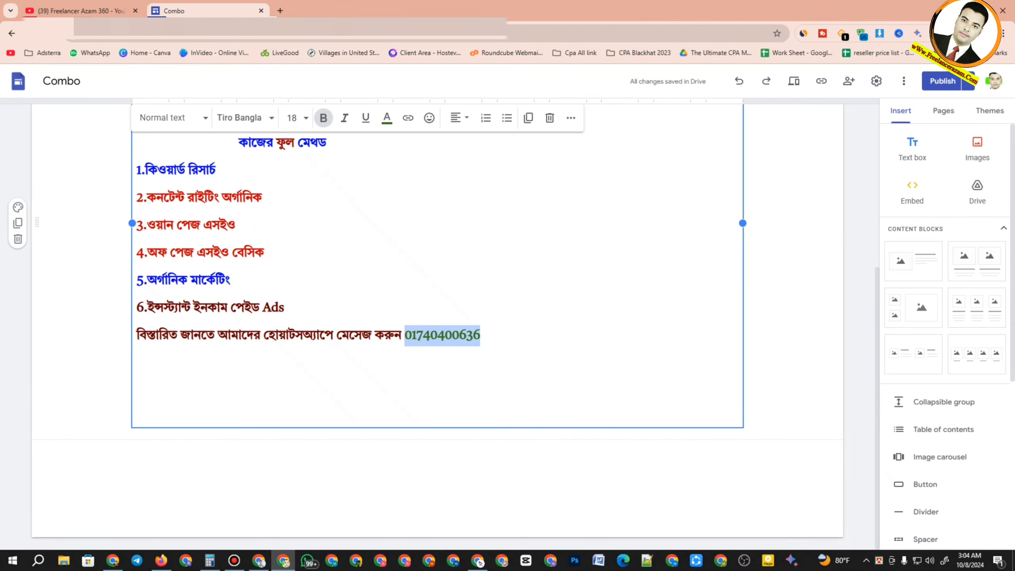
scroll(439, 320, up, 5)
triple_click(321, 309)
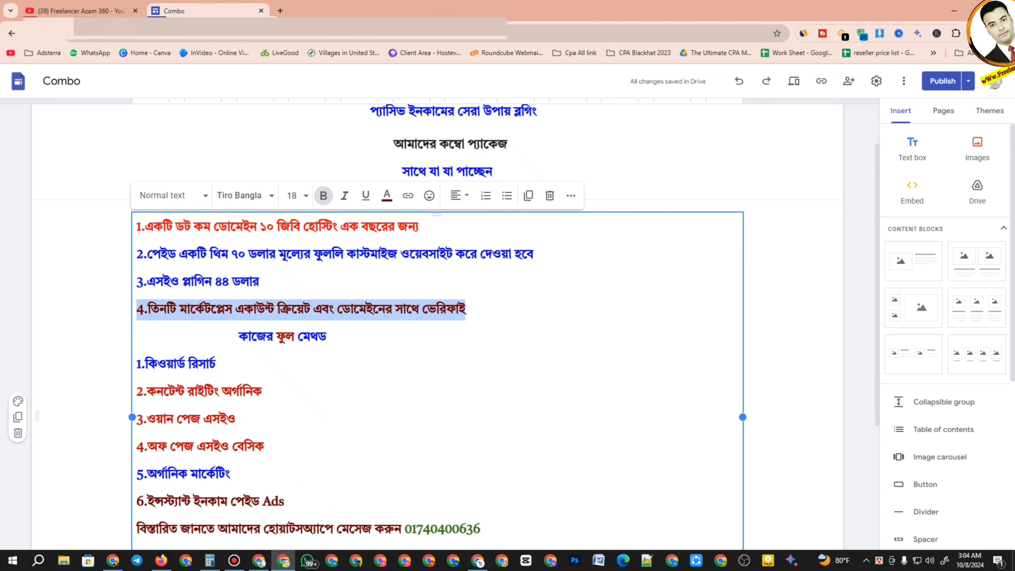
drag(260, 282, 132, 228)
click(214, 226)
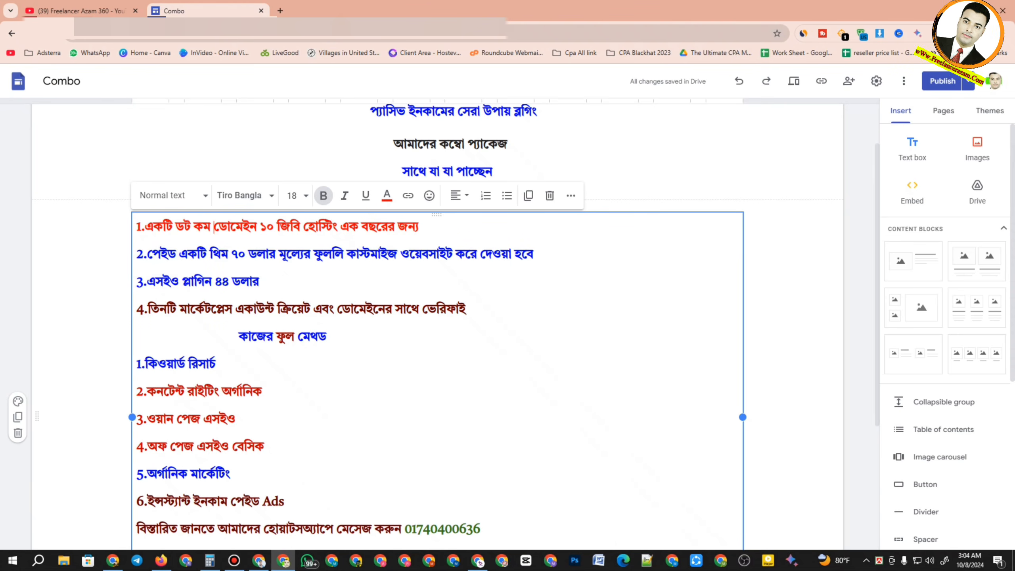
Highlight the whole work-method list with its contact line, and single out the item "2.কনটেন্ট রাইটিং অর্গানিক".
scroll(437, 320, down, 4)
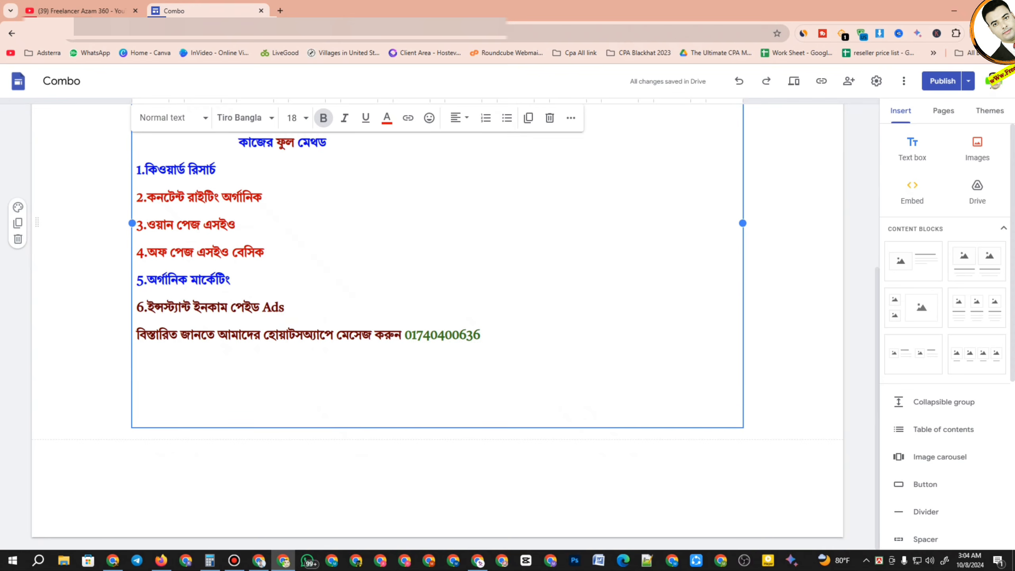
drag(481, 335, 137, 170)
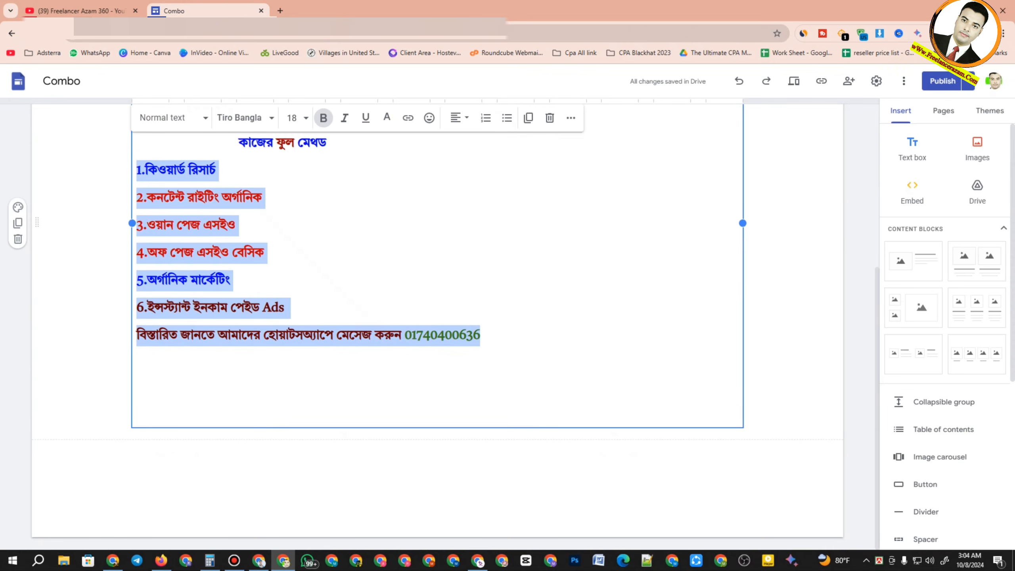
drag(263, 198, 137, 198)
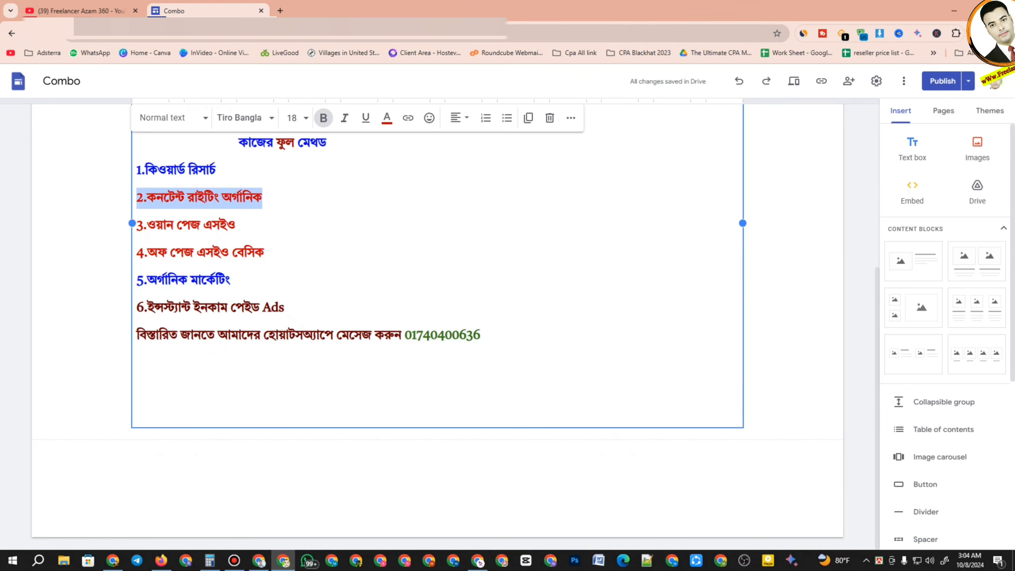